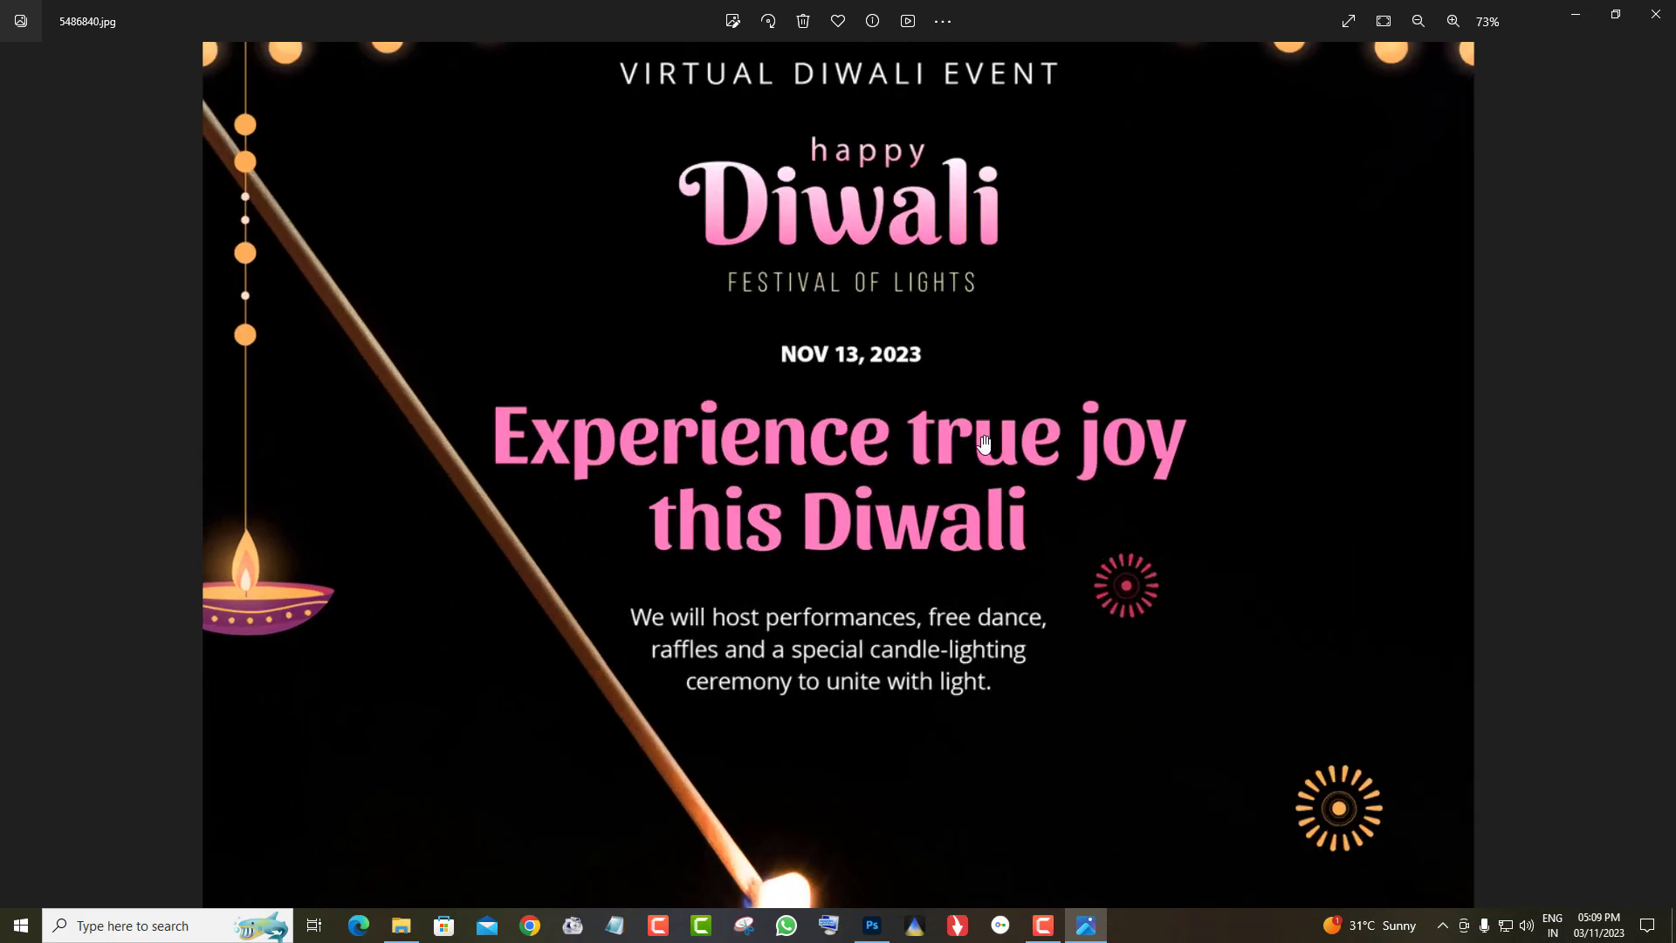
Step: Examine the Diwali poster 5486840.jpg up close, from its headline down to the registration footer
scroll(982, 436, "down", 2)
scroll(984, 436, "down", 3)
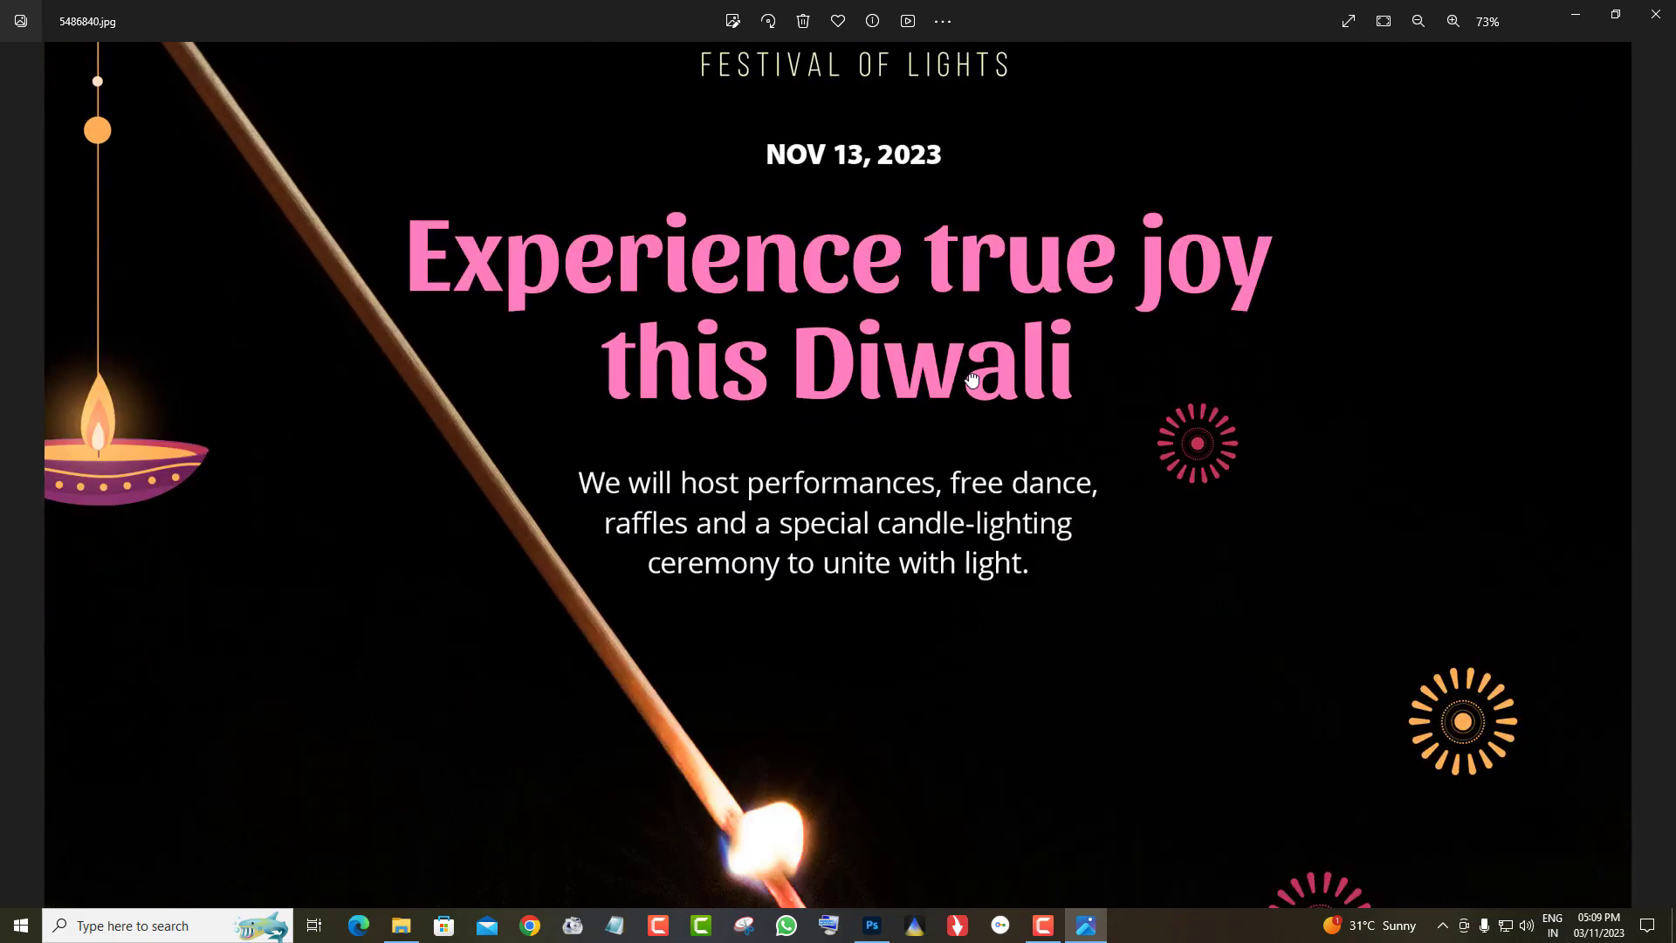
scroll(983, 425, "down", 4)
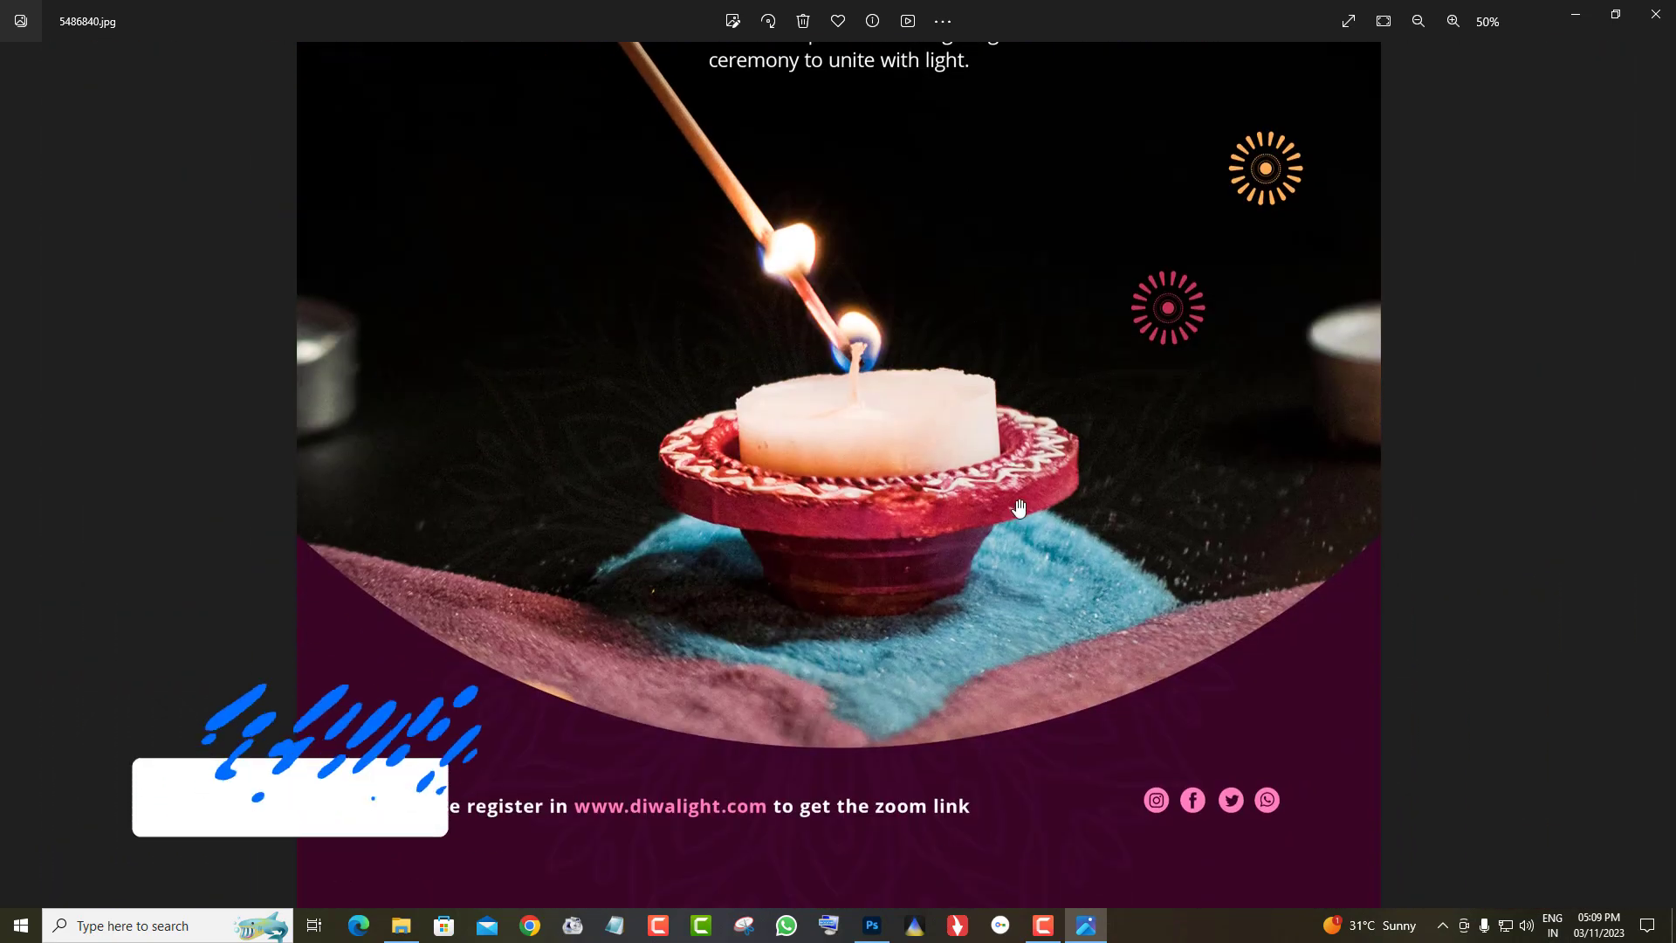
Step: Advance to the "Freedom from darkness" poster, 5486841.jpg, and inspect its headline and event details up close
left_click(1661, 476)
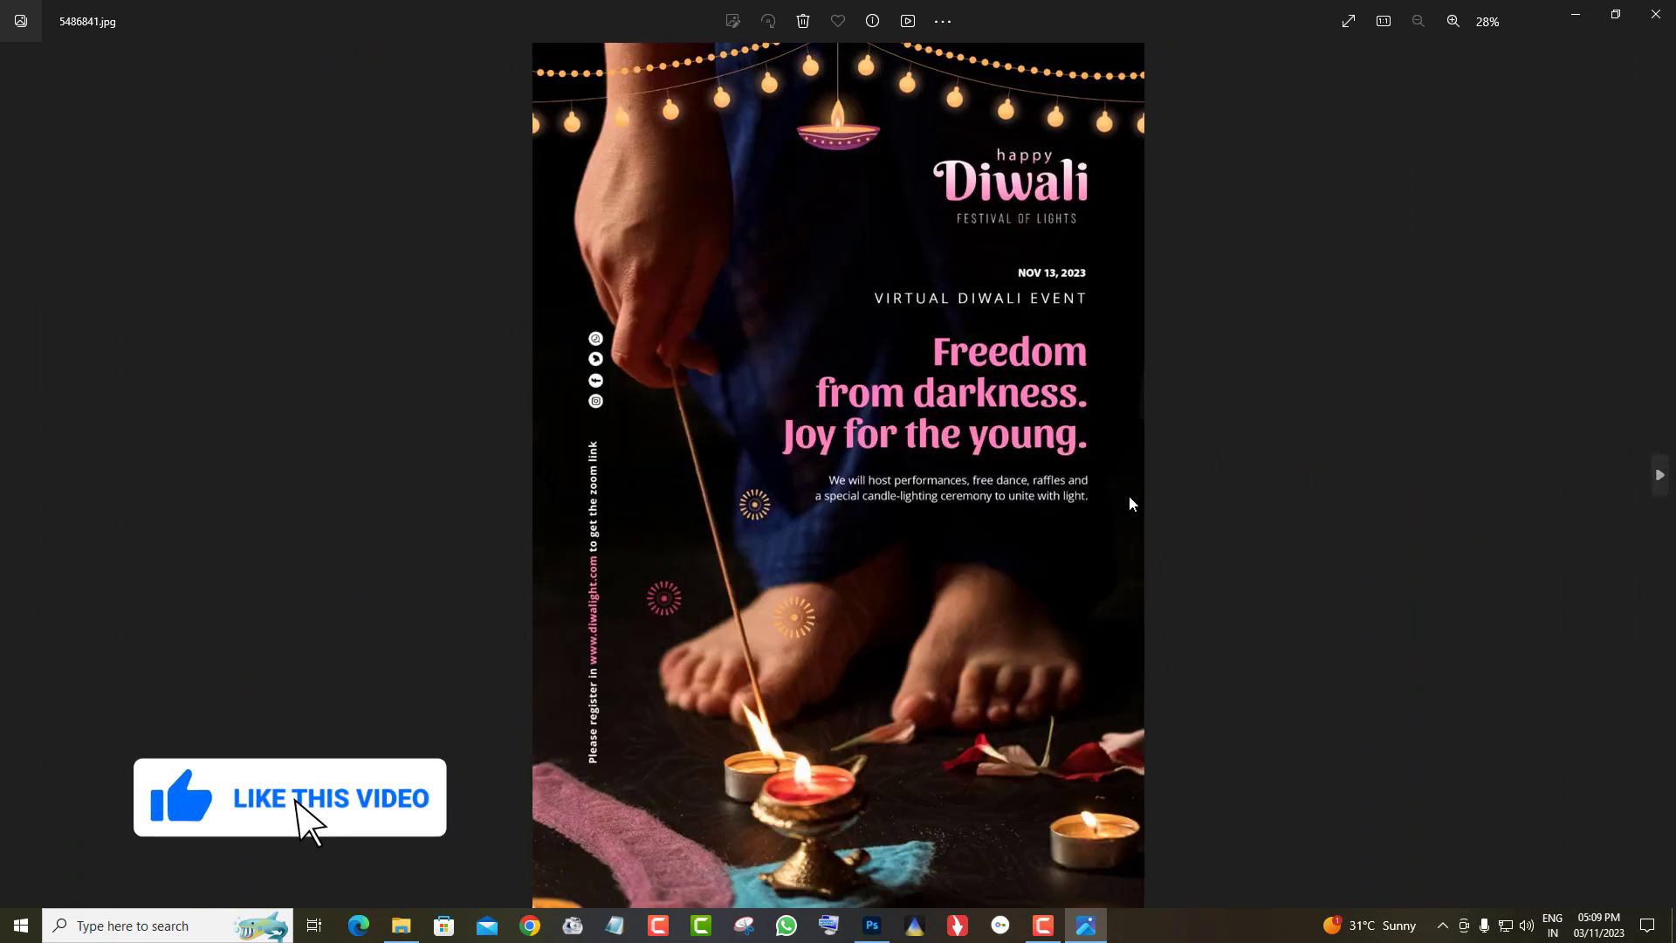
scroll(1048, 497, "up", 3)
scroll(1055, 549, "up", 3)
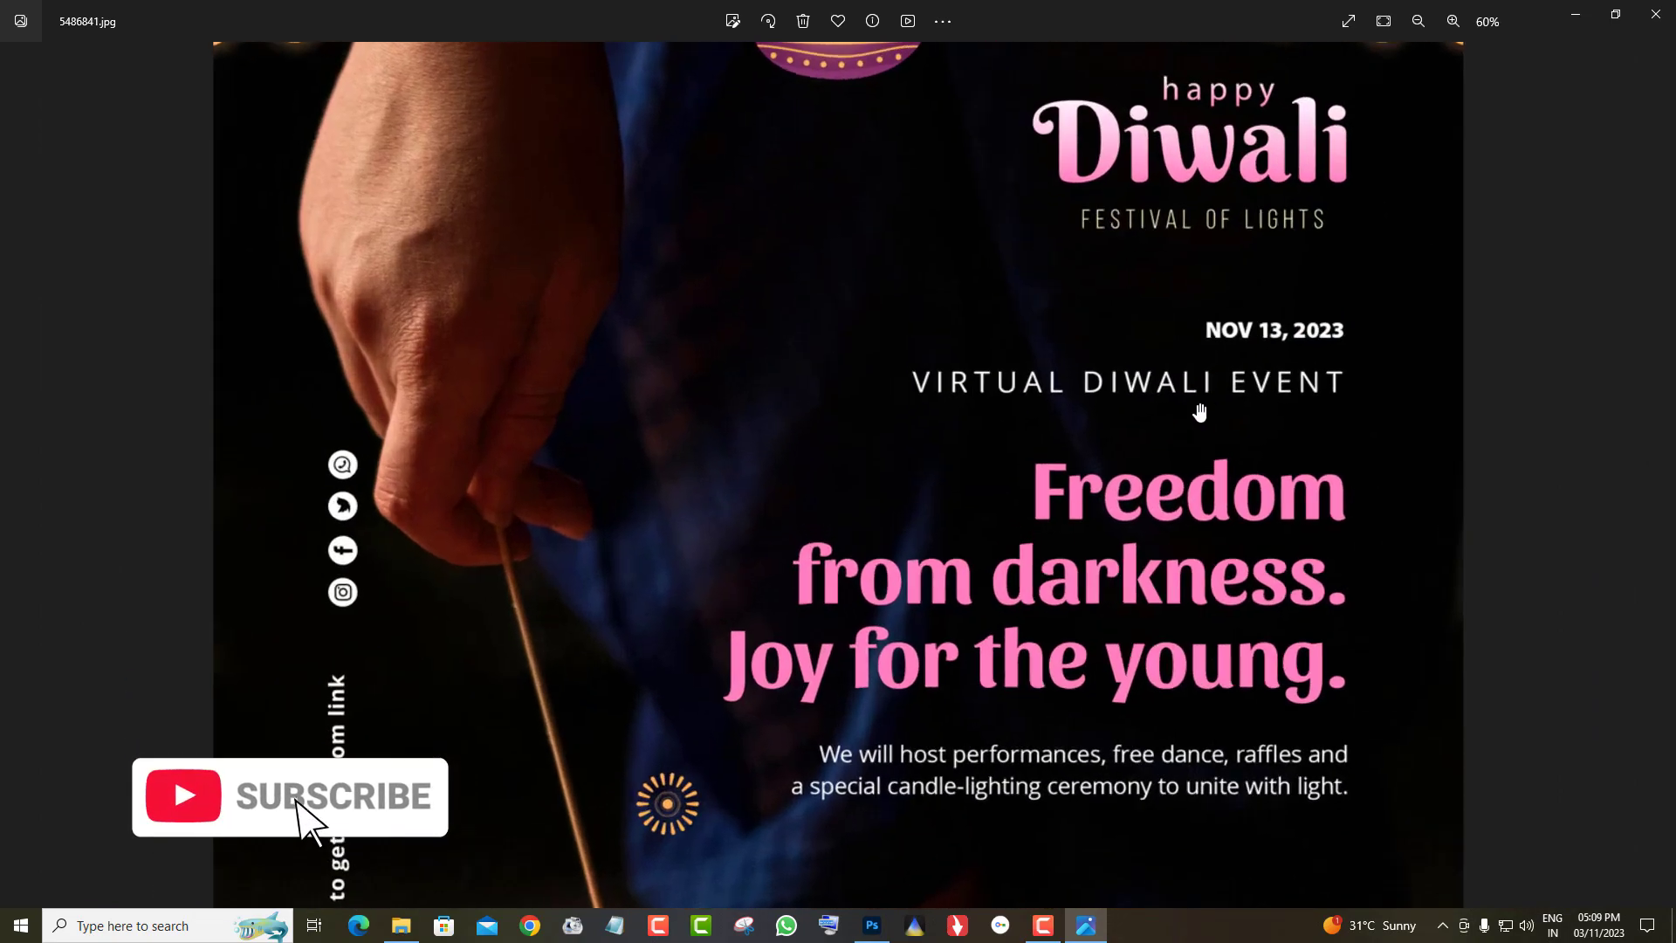
scroll(1169, 563, "down", 10)
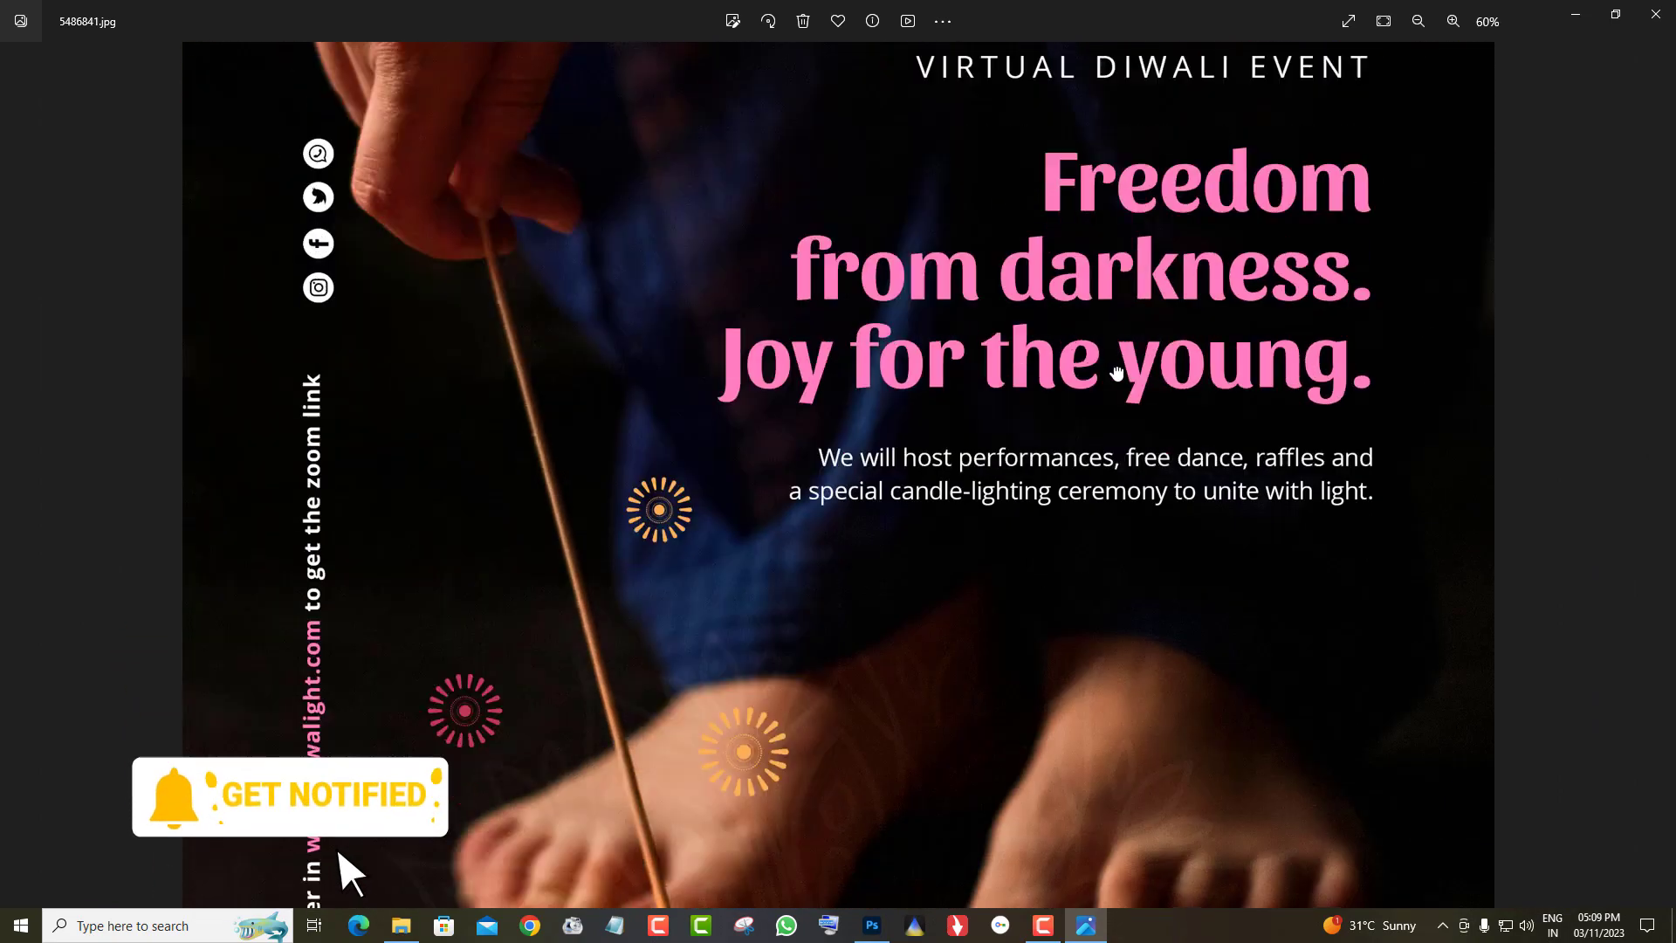
scroll(1044, 502, "down", 5)
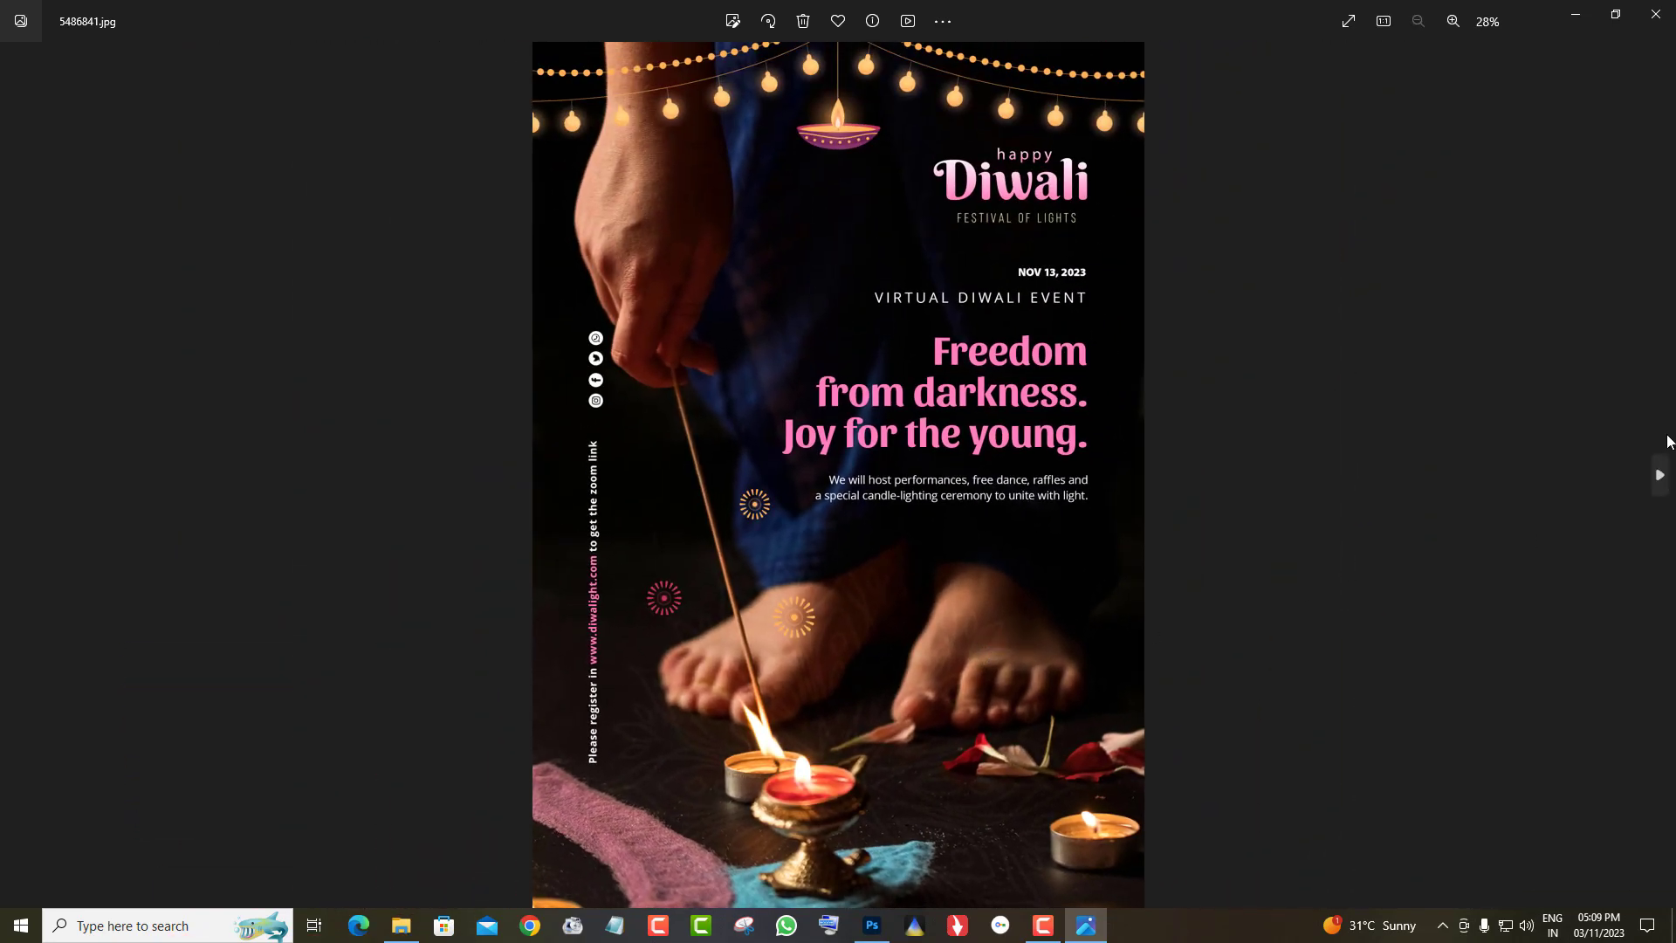
Step: Advance to the "Light up the darkness" poster, 5486845.jpg, and inspect its headline, lamp photo and footer up close
left_click(1658, 479)
scroll(1078, 610, "up", 3)
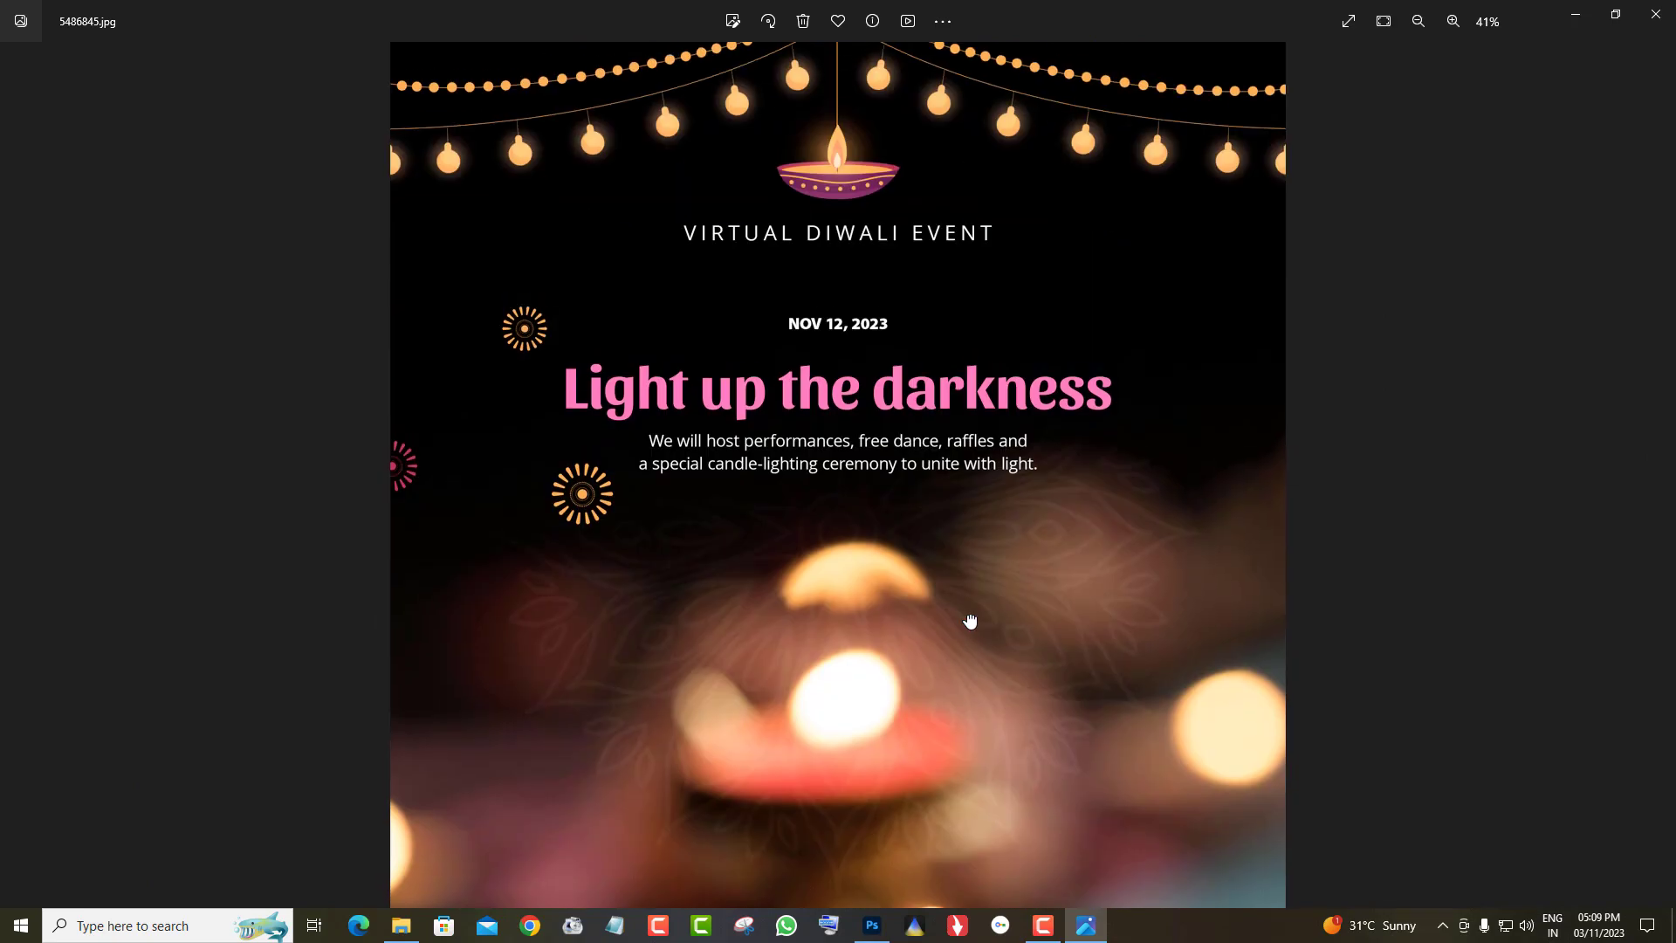
scroll(970, 621, "down", 5)
scroll(1017, 707, "up", 2)
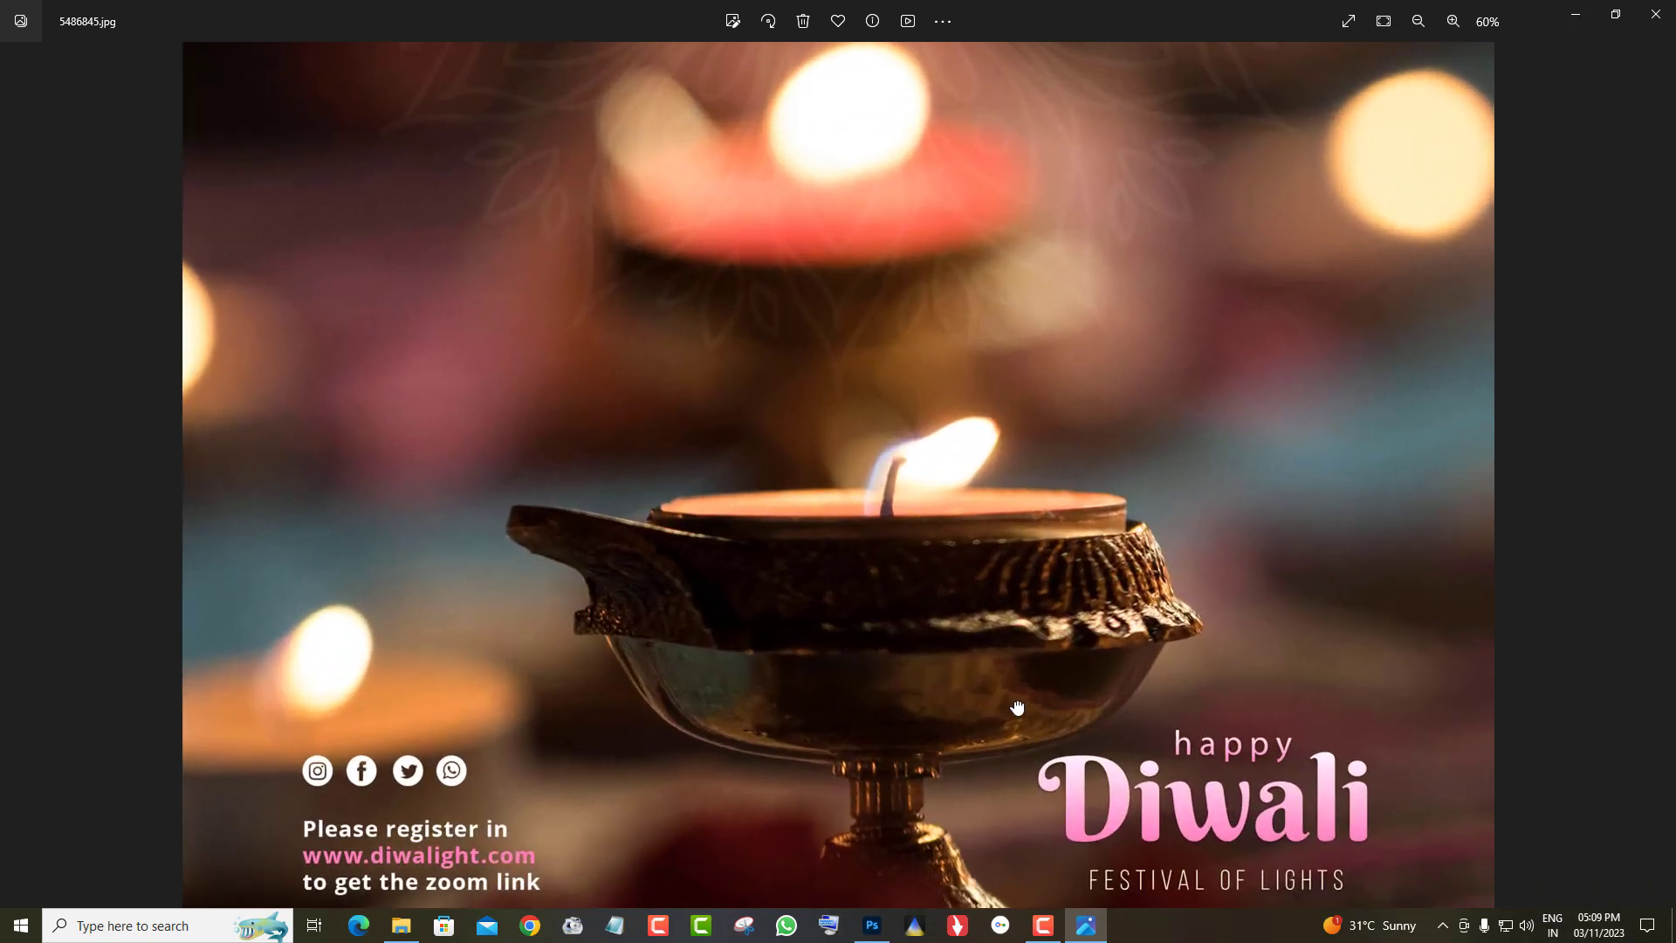
scroll(1017, 707, "down", 2)
scroll(1060, 348, "up", 8)
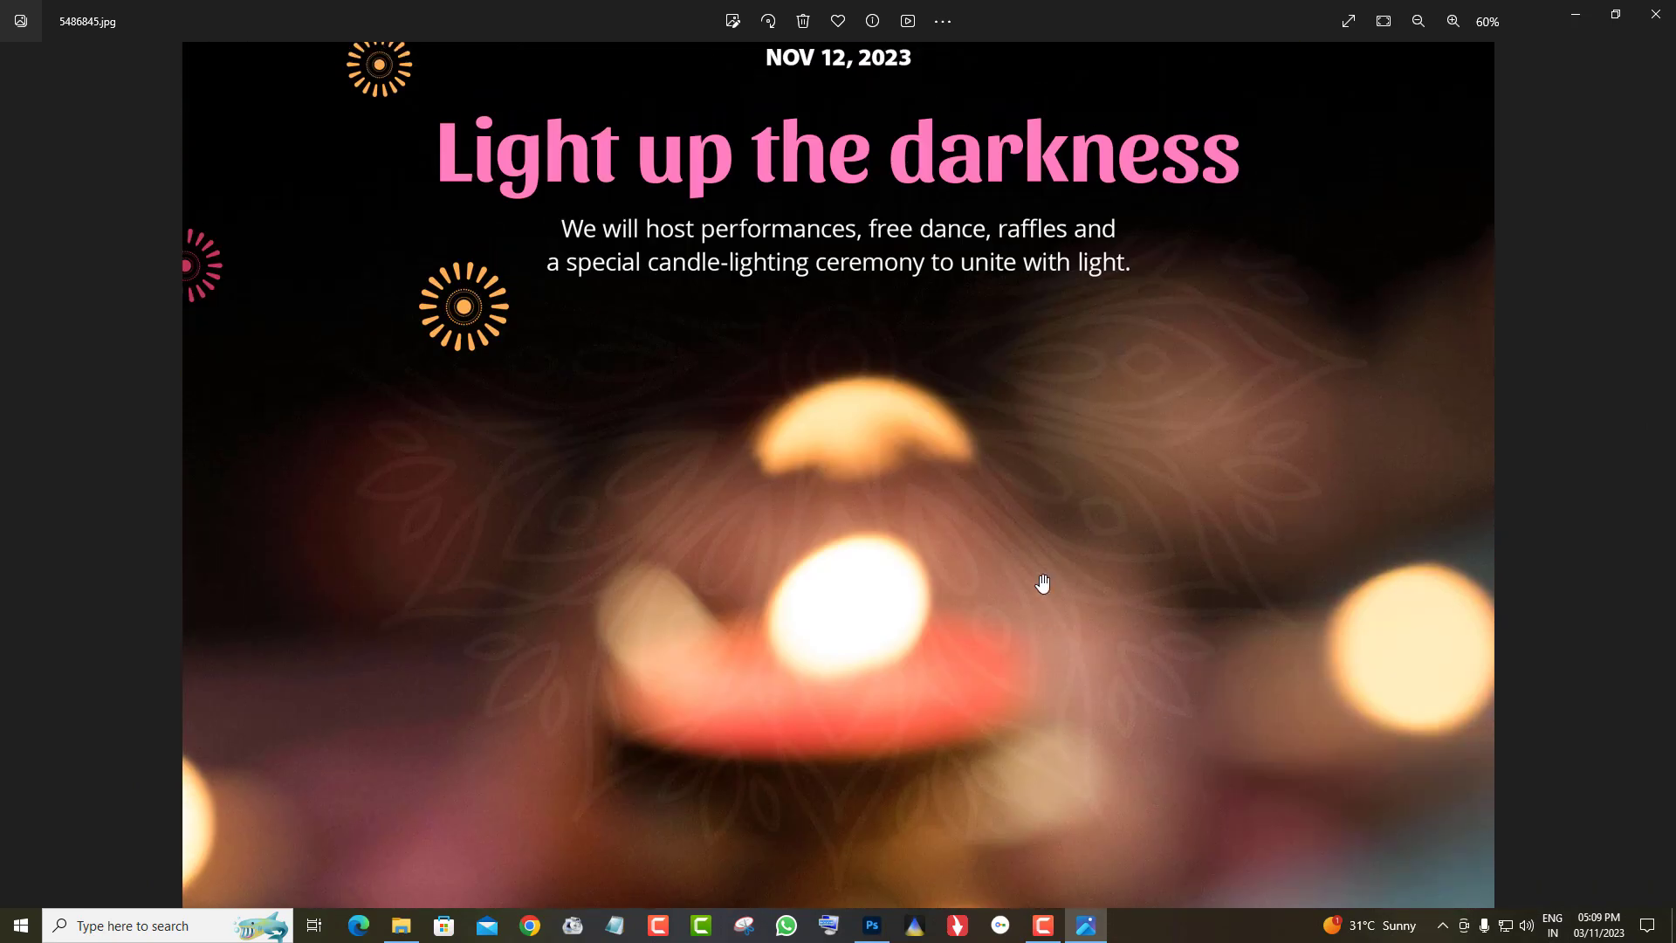
scroll(1039, 695, "down", 4)
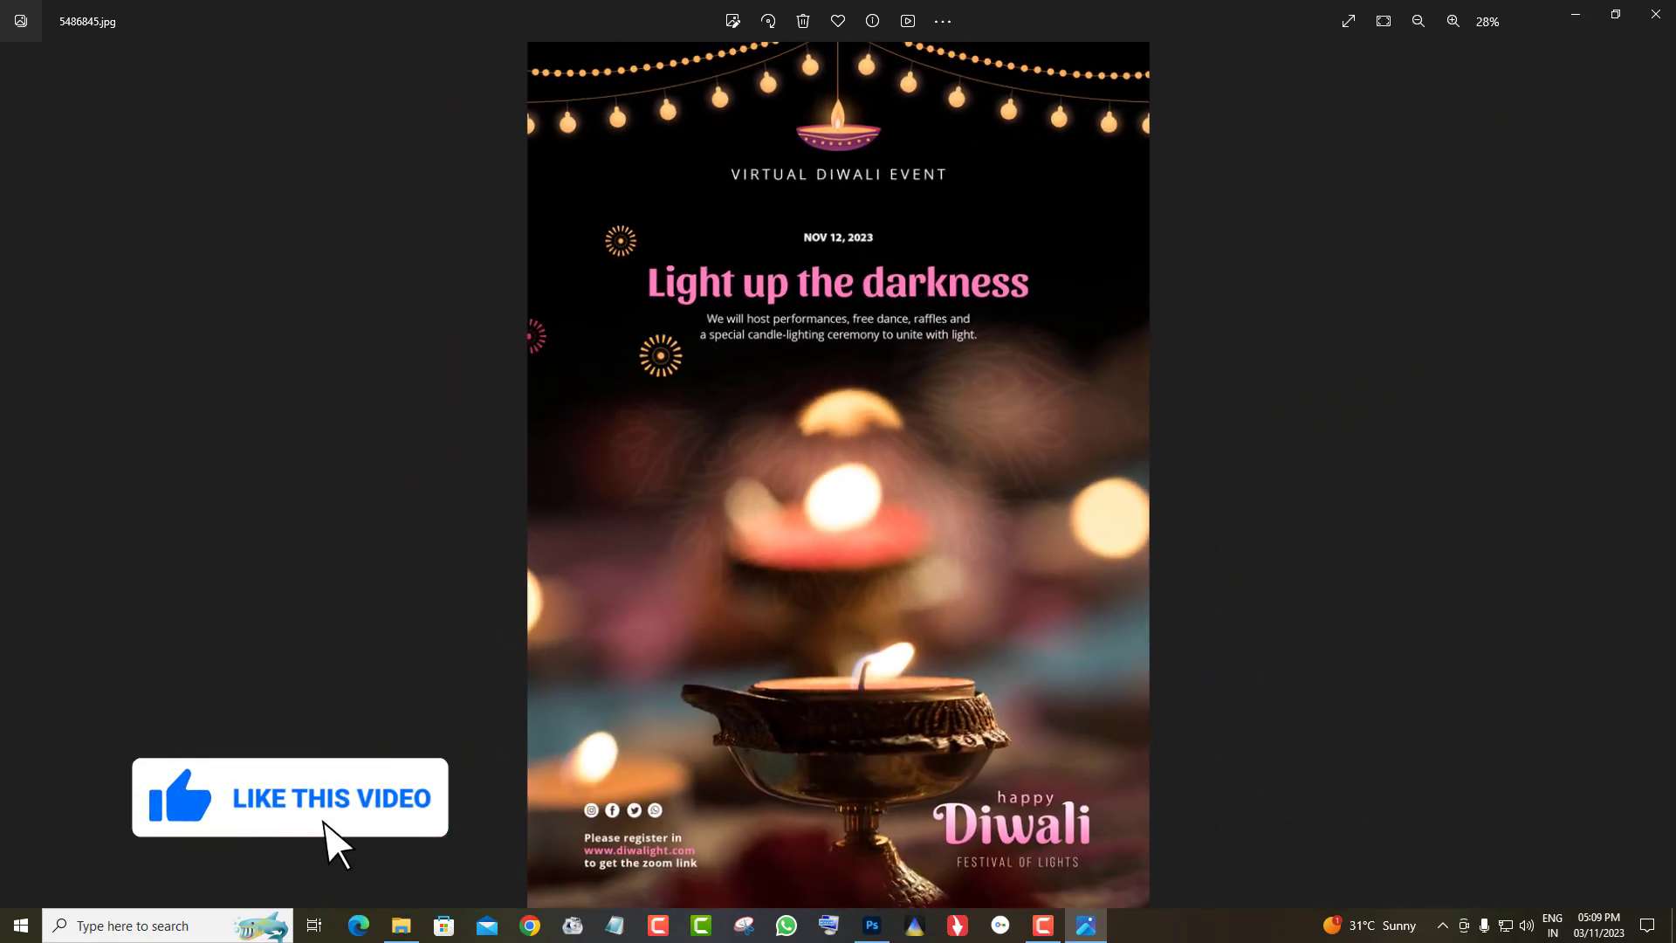
Step: Advance to the dark purple "November 13th" Diwali poster, 7703868.jpg, and inspect its title, event text and lamp illustrations
left_click(1656, 479)
scroll(909, 213, "up", 3)
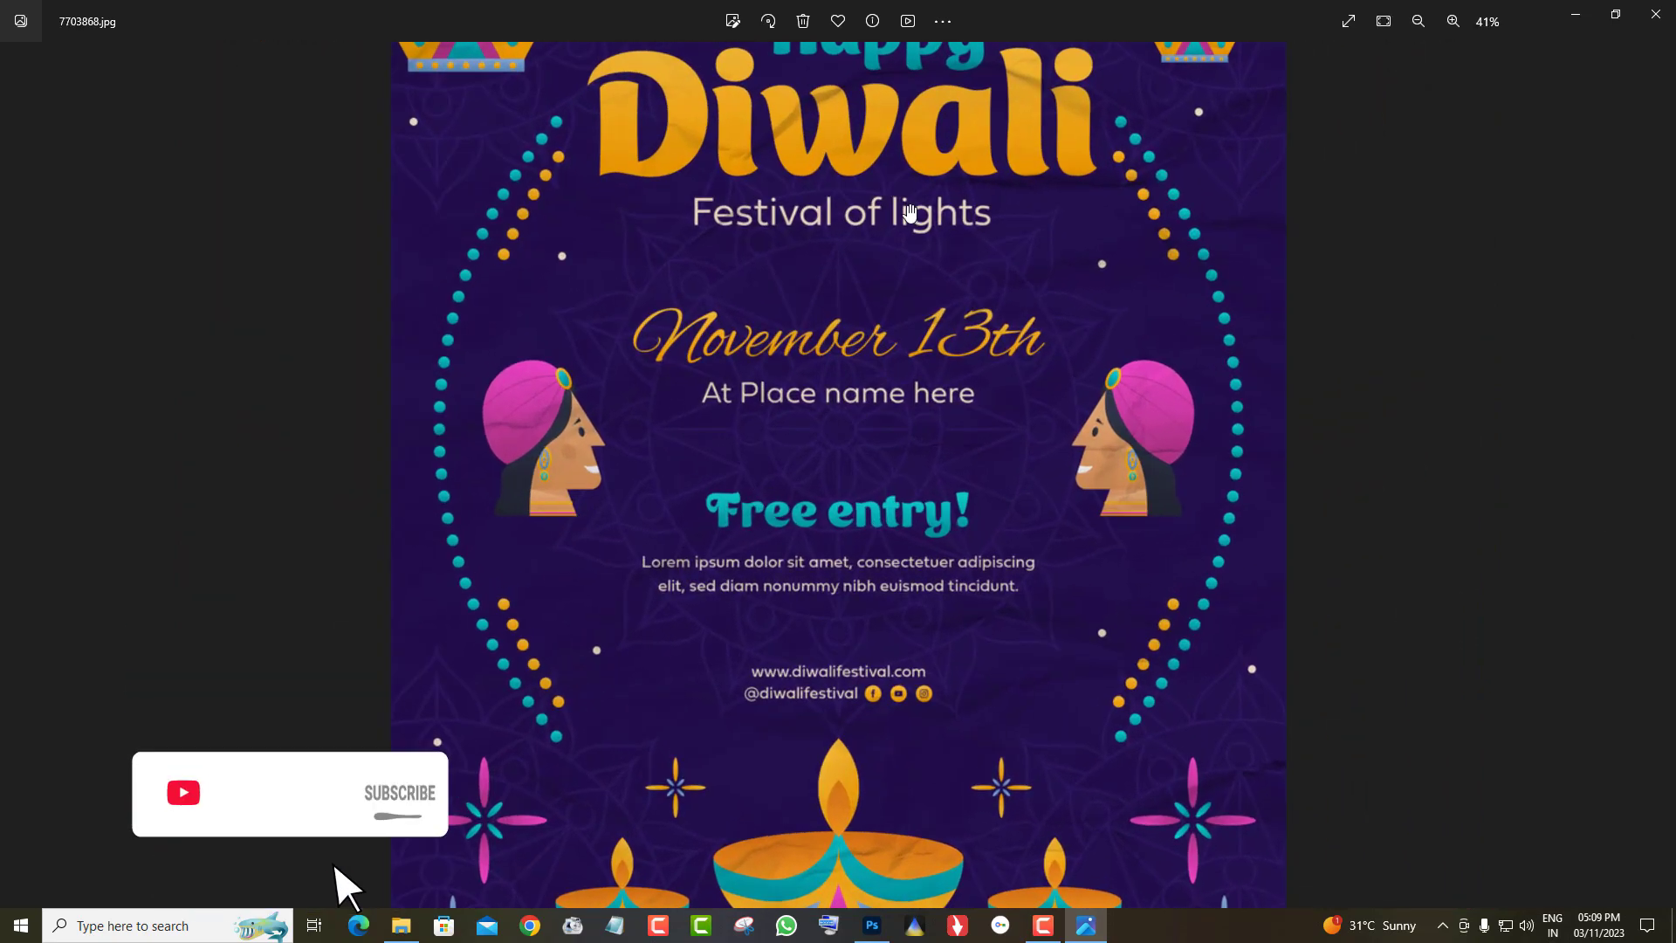
scroll(909, 262, "up", 5)
scroll(912, 317, "down", 6)
scroll(908, 454, "down", 2)
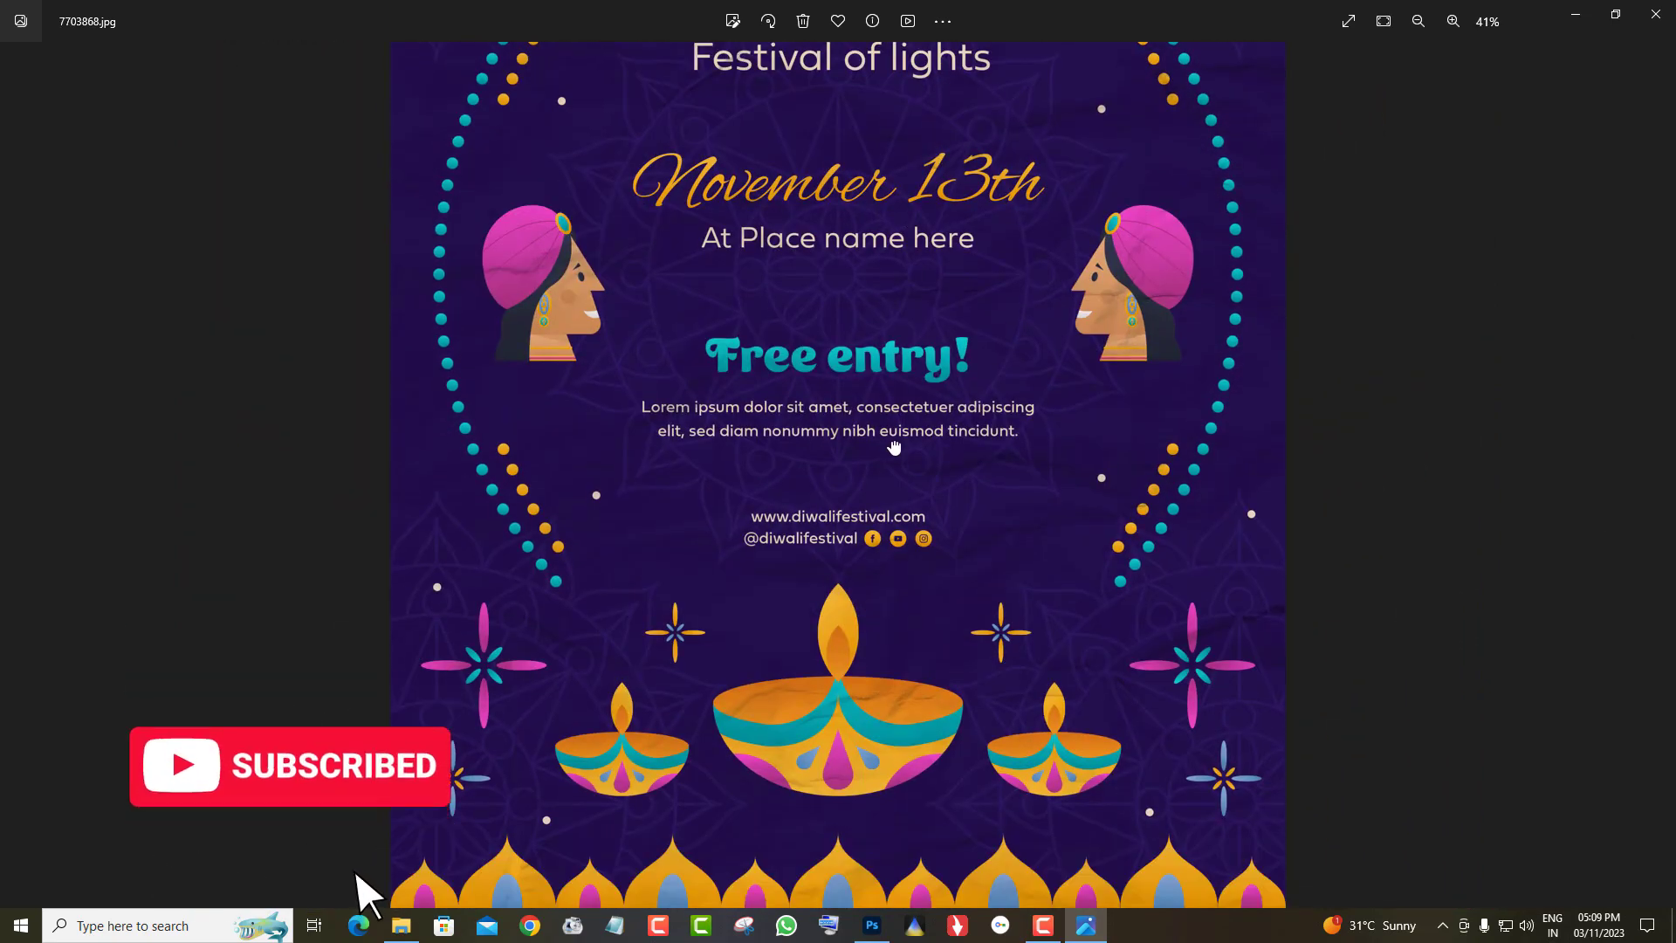
scroll(900, 598, "up", 3)
scroll(908, 611, "down", 6)
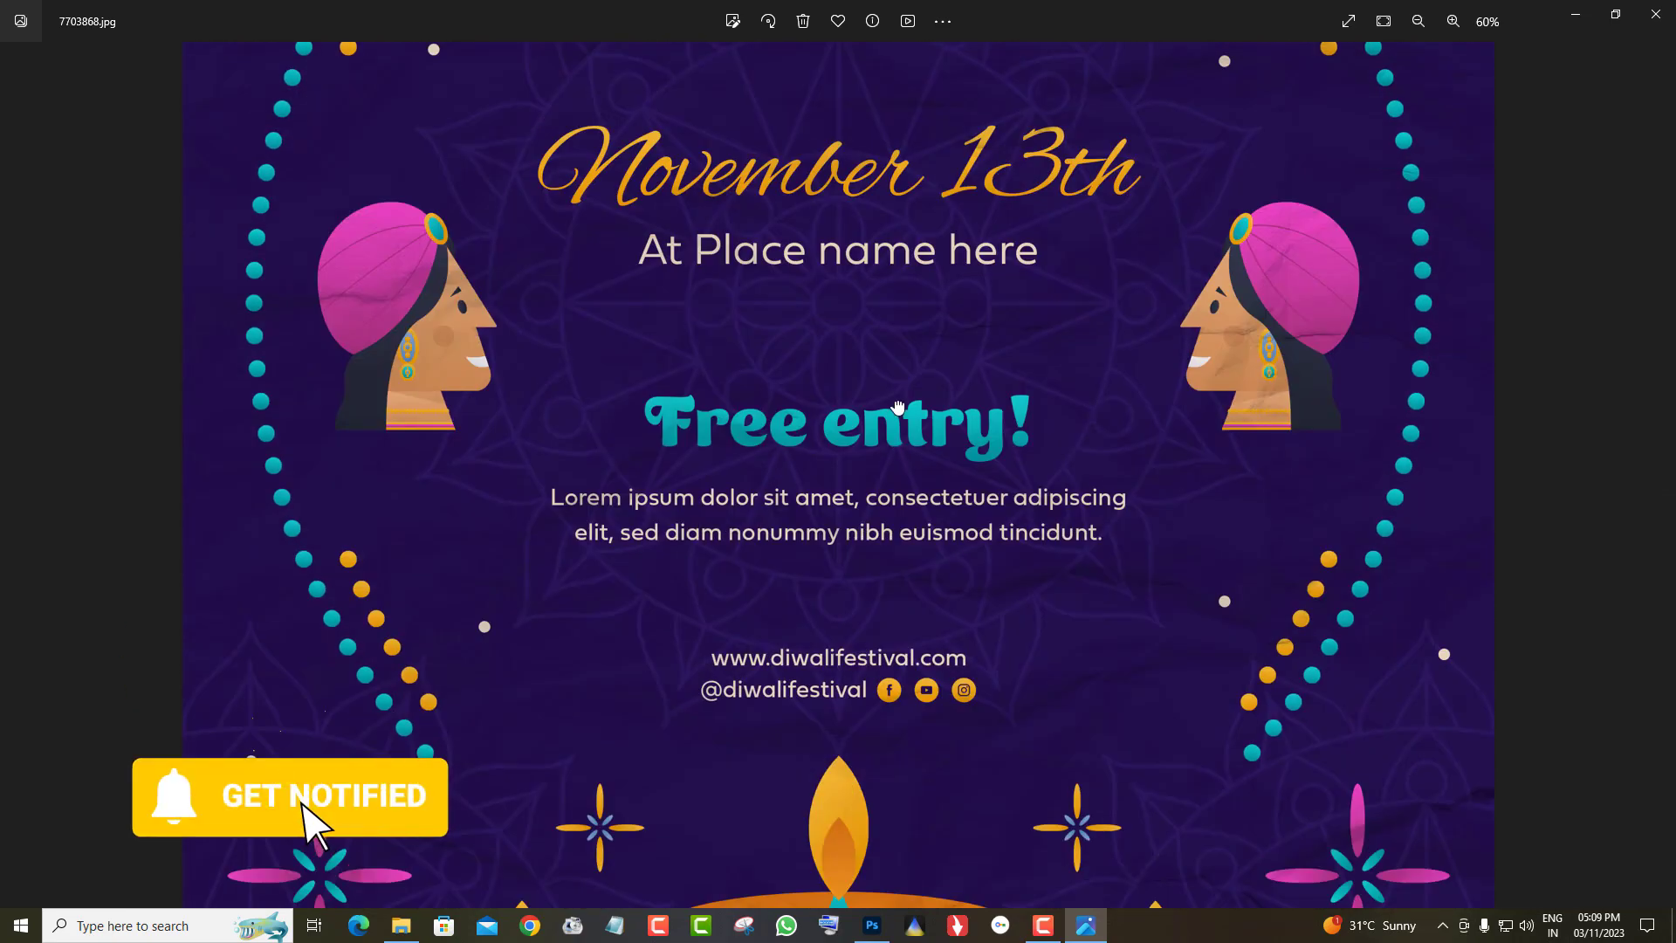
scroll(935, 721, "down", 5)
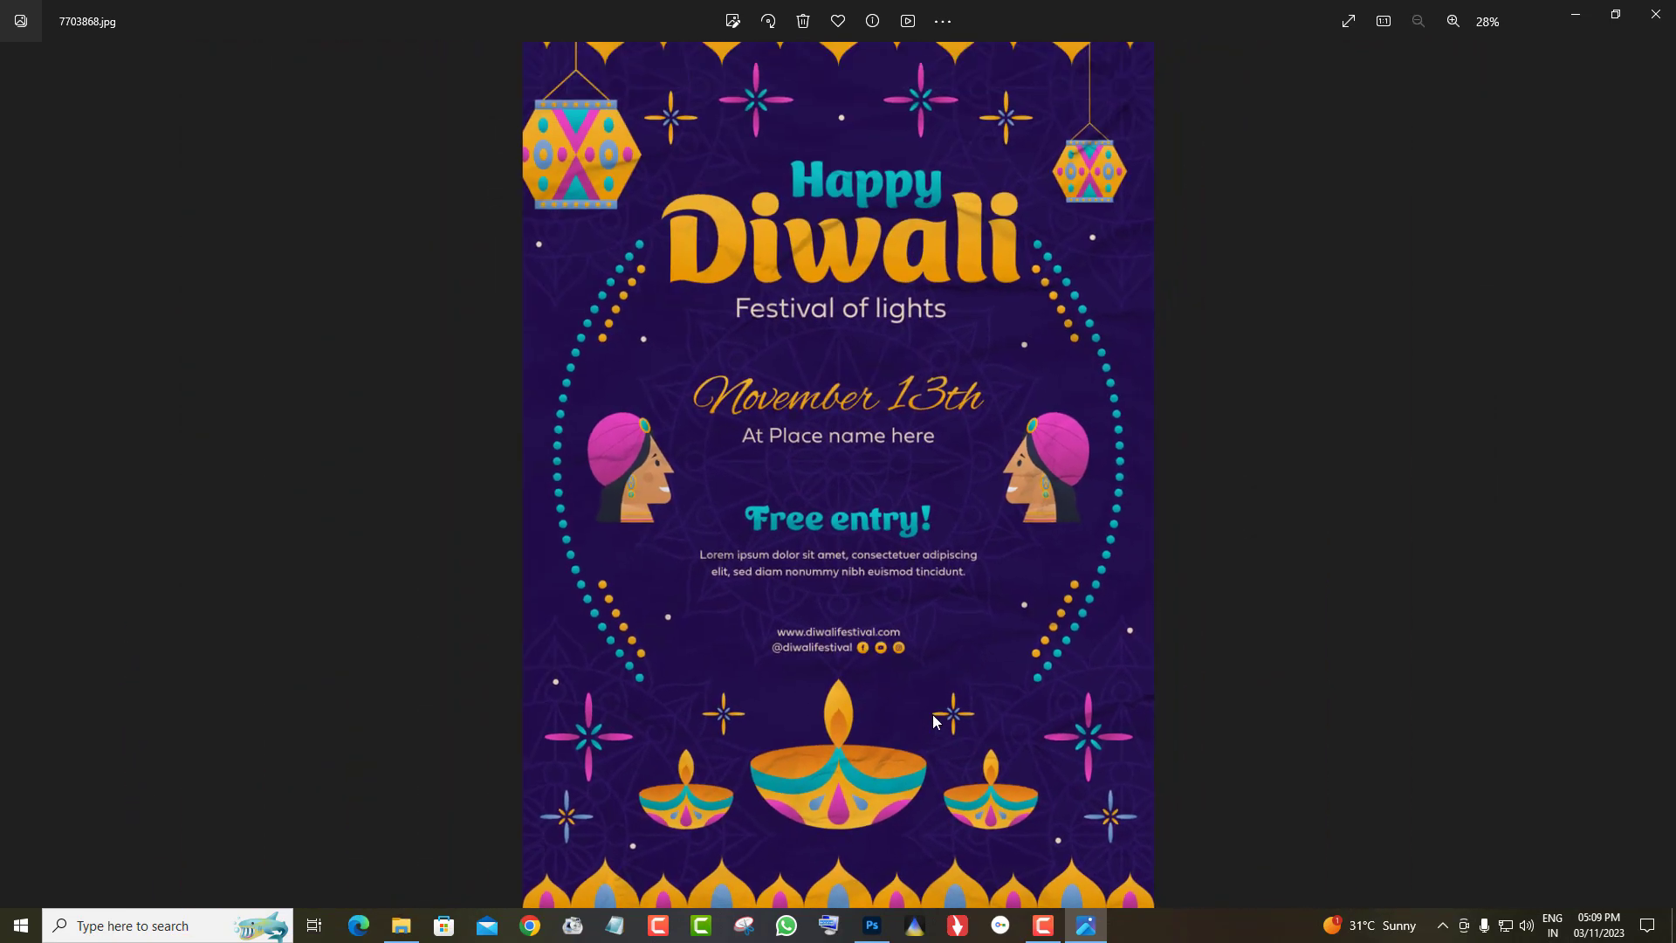
Step: Advance to the purple "Learn More" Diwali poster, 7771764.jpg, and inspect it from the title down to the illustrated figures
left_click(1662, 479)
scroll(916, 580, "up", 3)
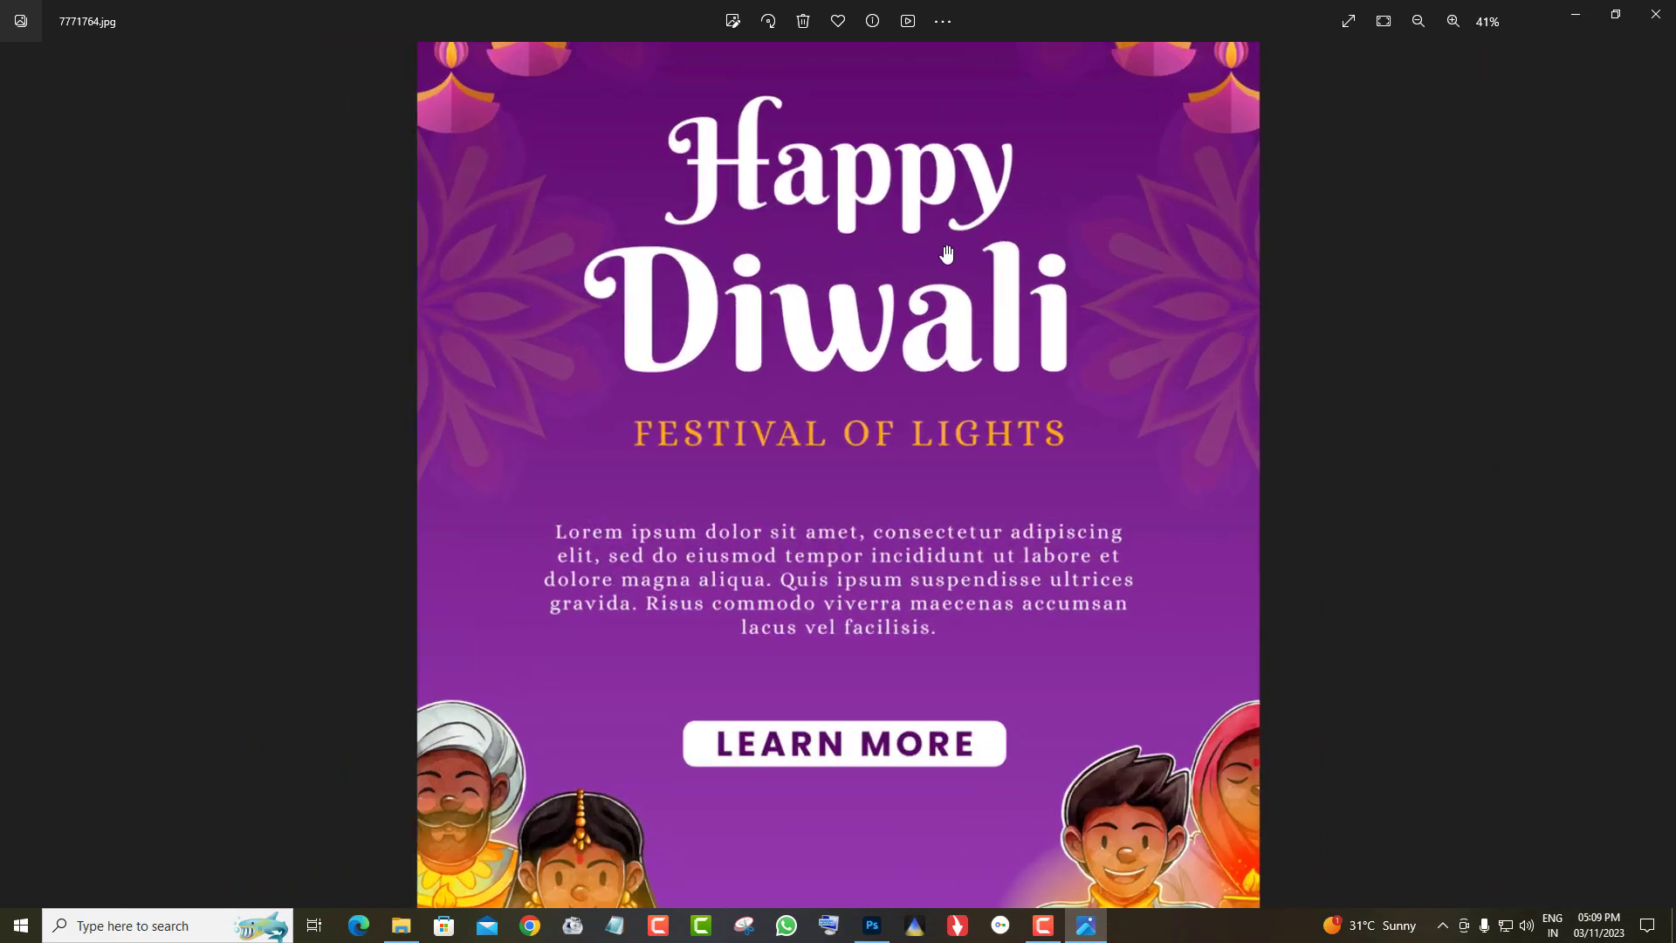
scroll(969, 449, "down", 6)
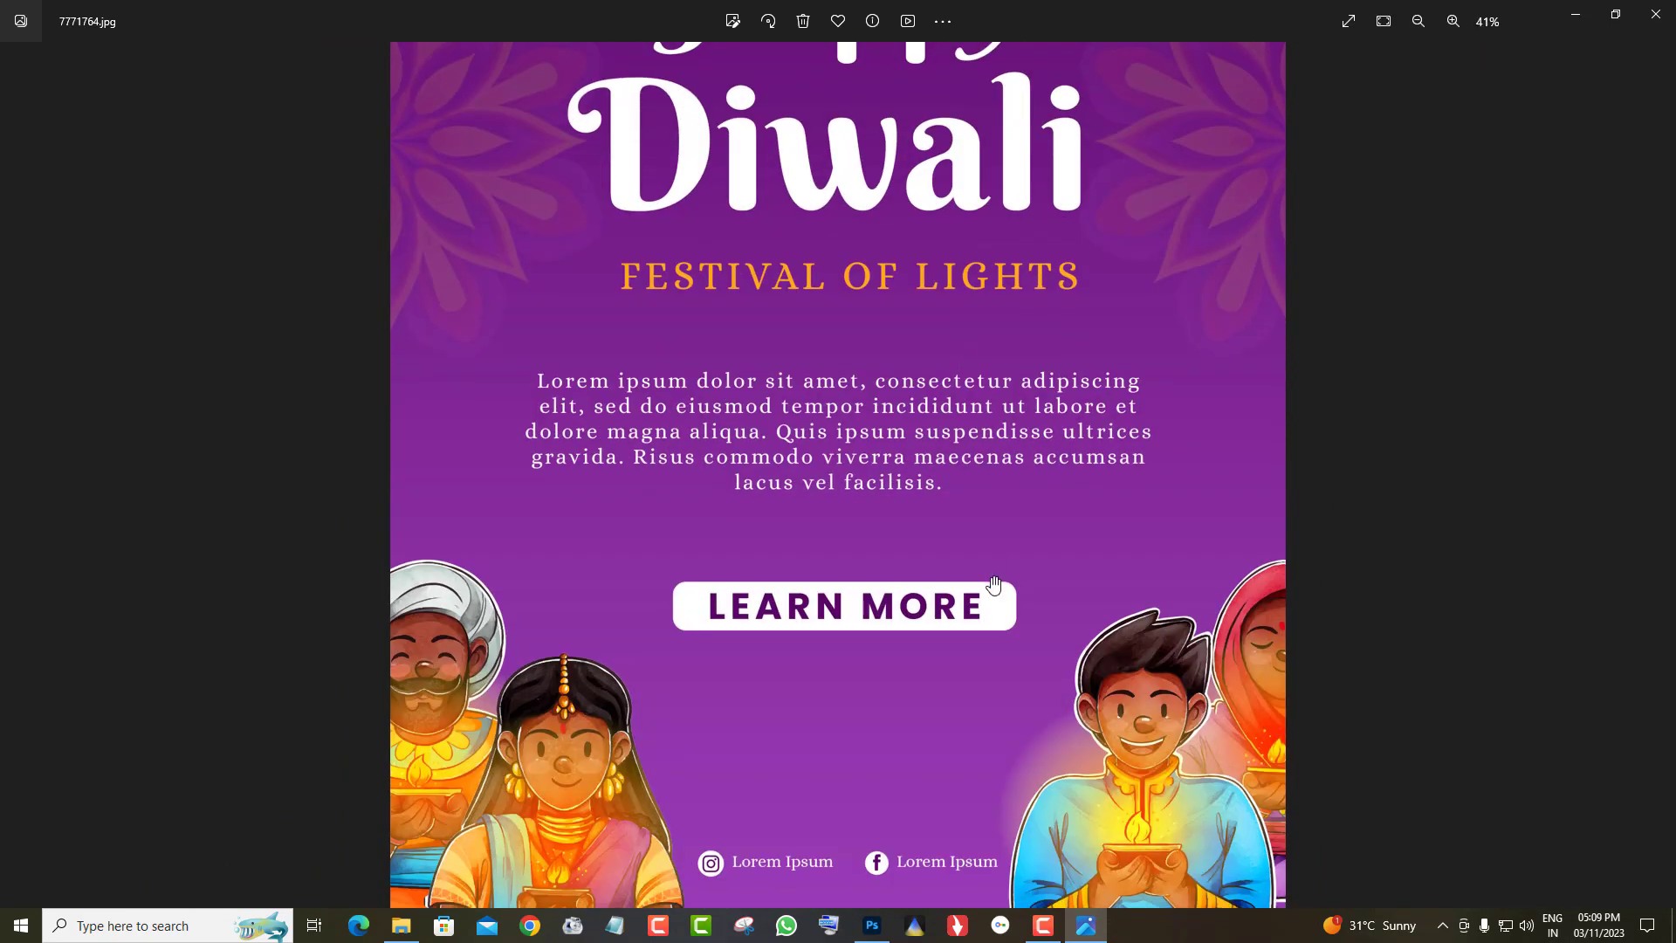
Step: Advance to the pink "Monday, 13 Nov" Diwali poster, 7808603.jpg, and inspect its flower artwork and event text up close
left_click(1661, 479)
scroll(959, 595, "up", 5)
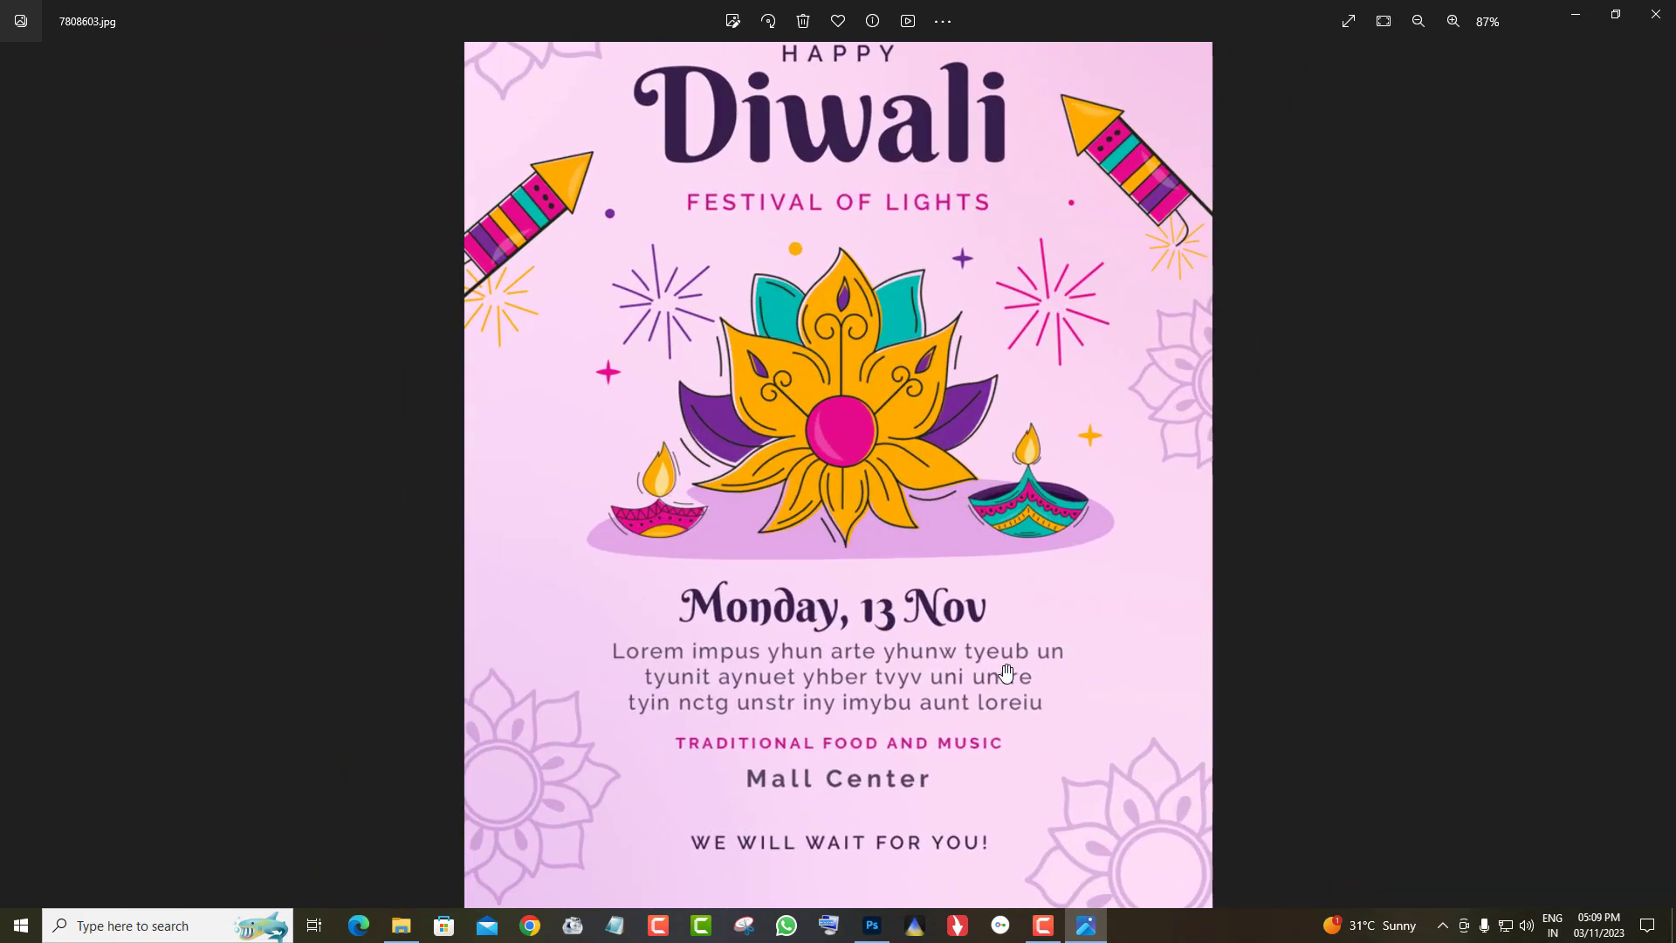
scroll(960, 595, "down", 5)
scroll(907, 620, "up", 3)
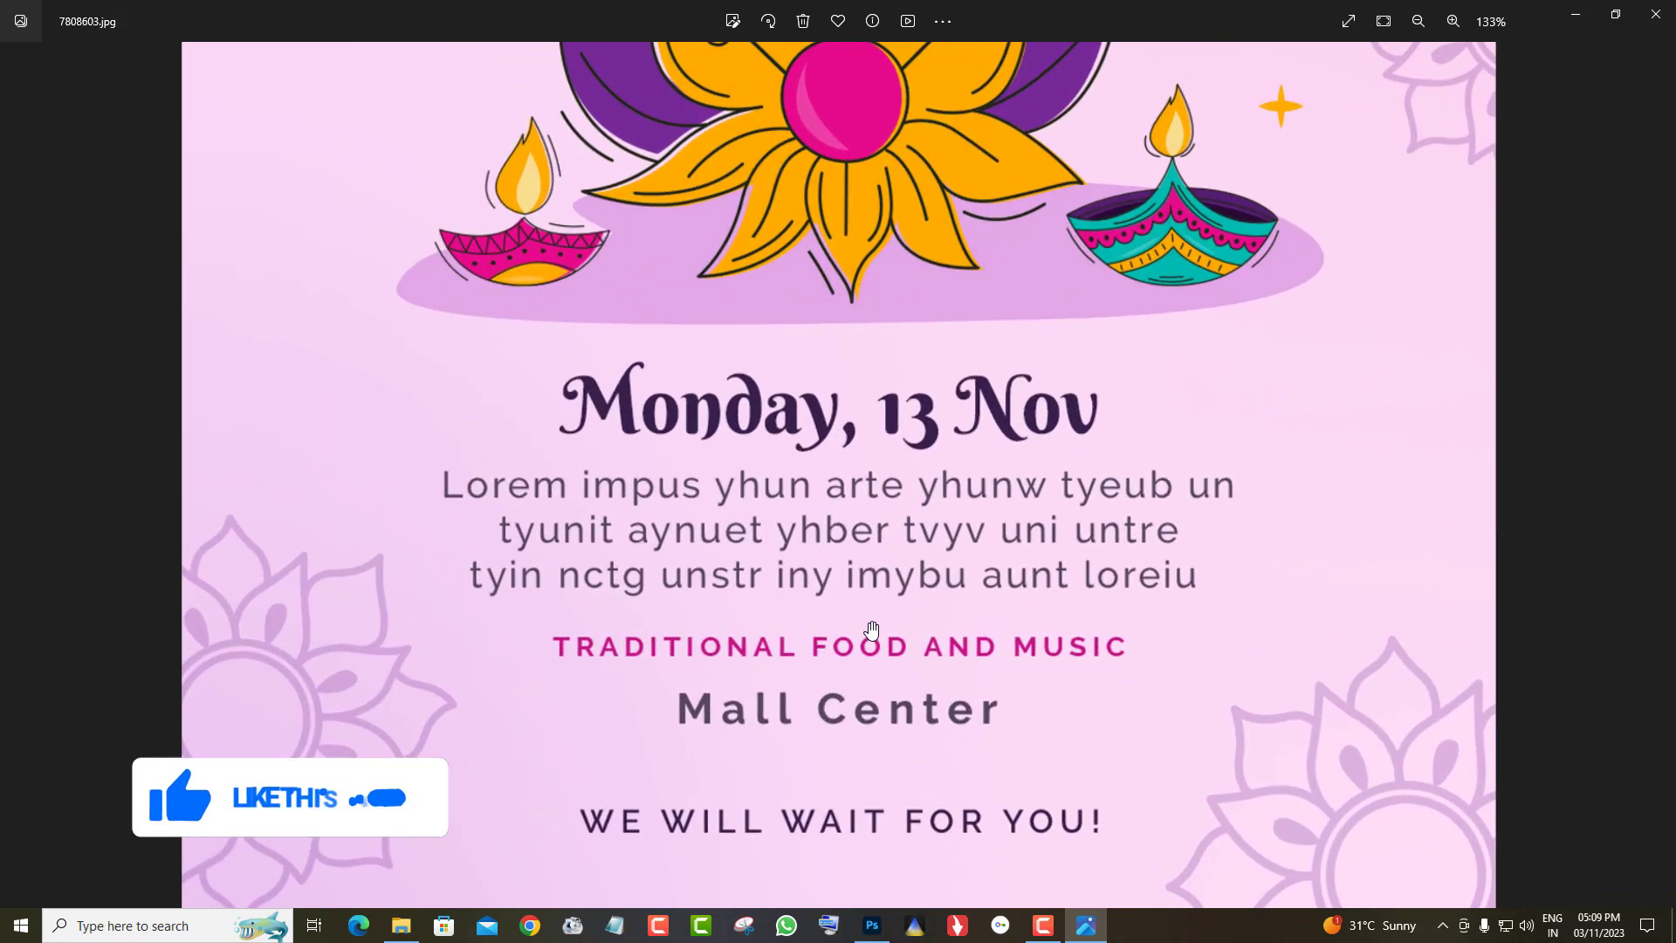
scroll(907, 620, "down", 8)
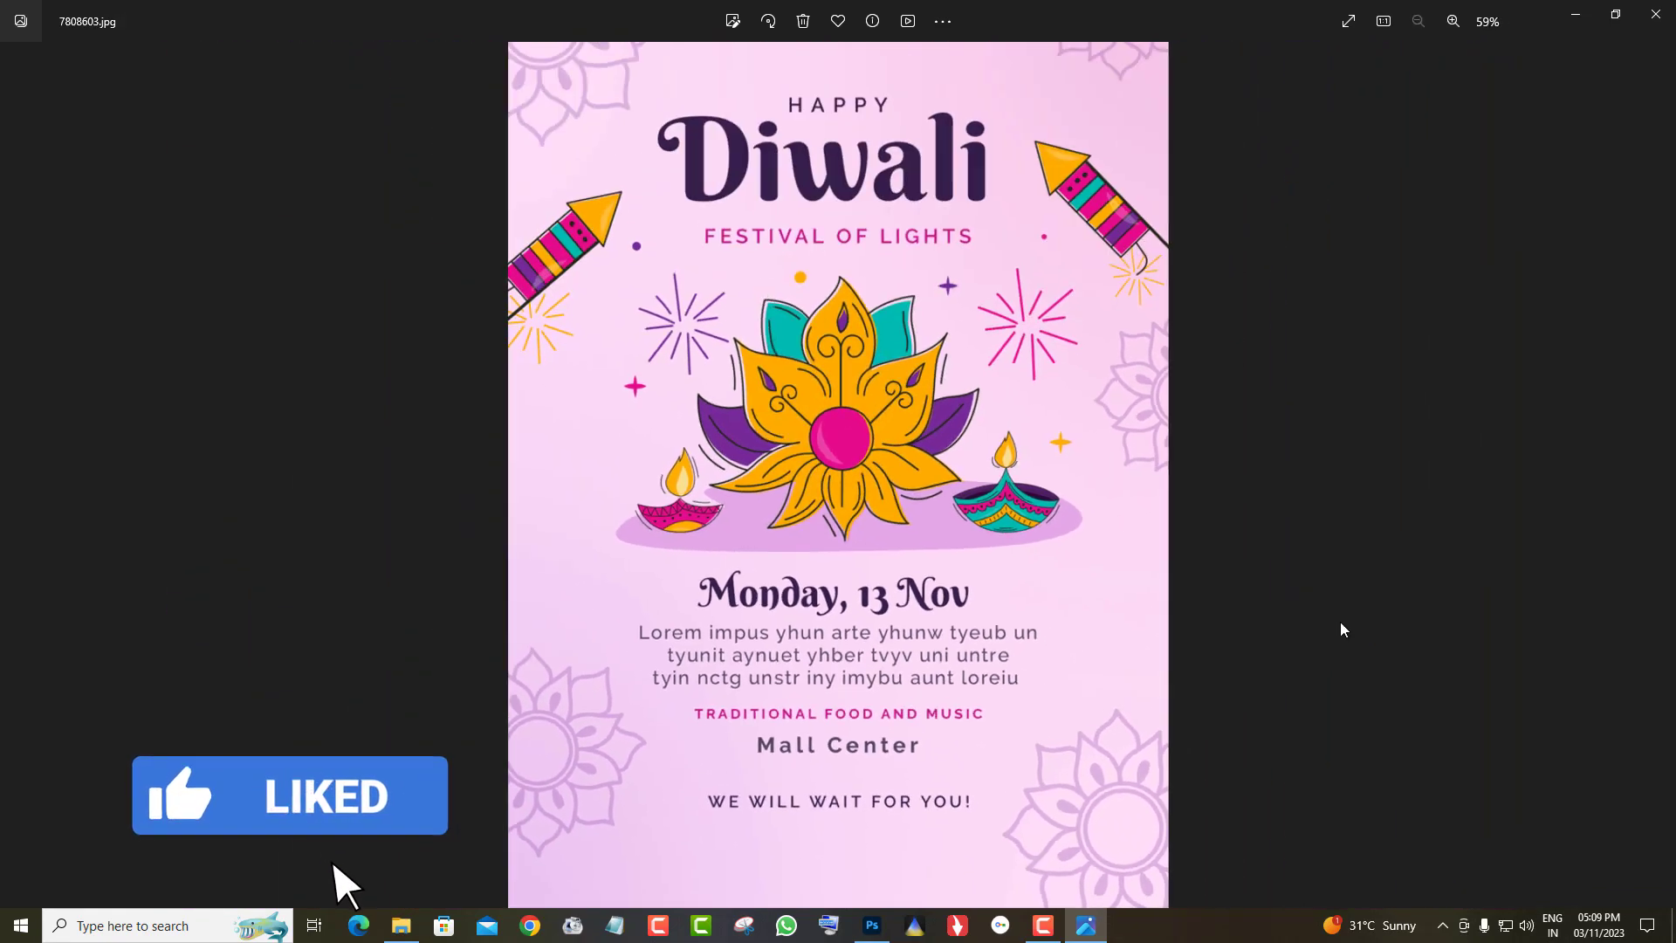
Step: Advance to the poster of a couple holding lamps, 7810007.jpg, and inspect its illustration up close
left_click(1659, 477)
scroll(1166, 561, "up", 3)
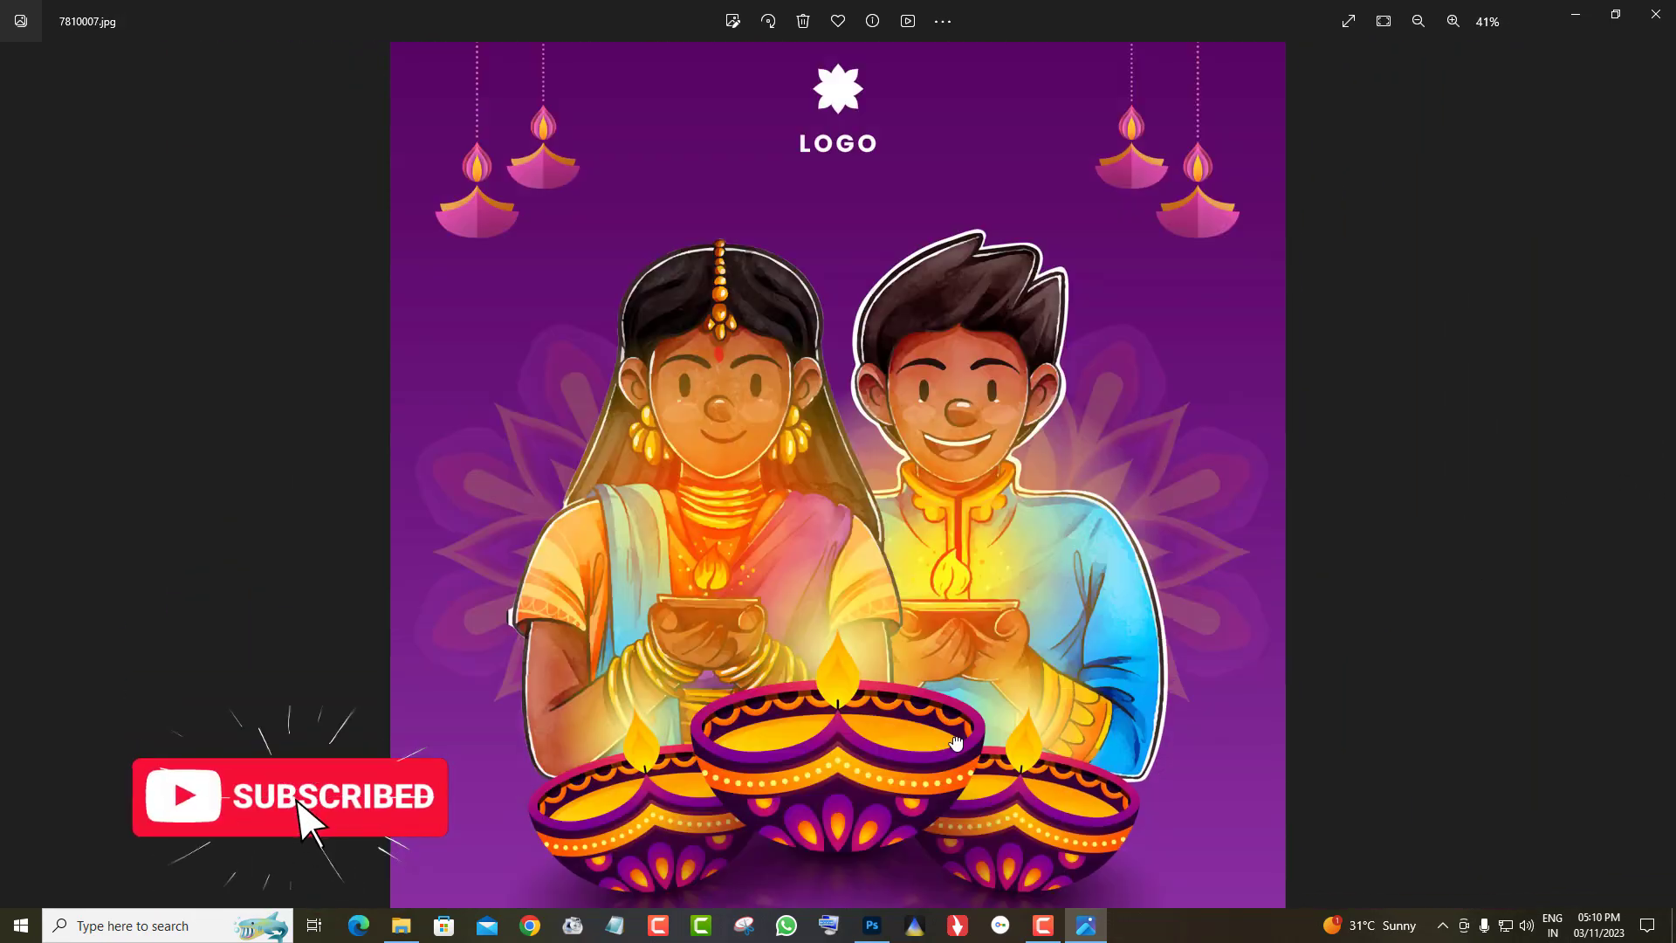
scroll(358, 872, "down", 3)
Step: Advance to the "Mon Nov 12" free-entry poster, 7810016.jpg, and inspect its title, date and contact details
key("Right")
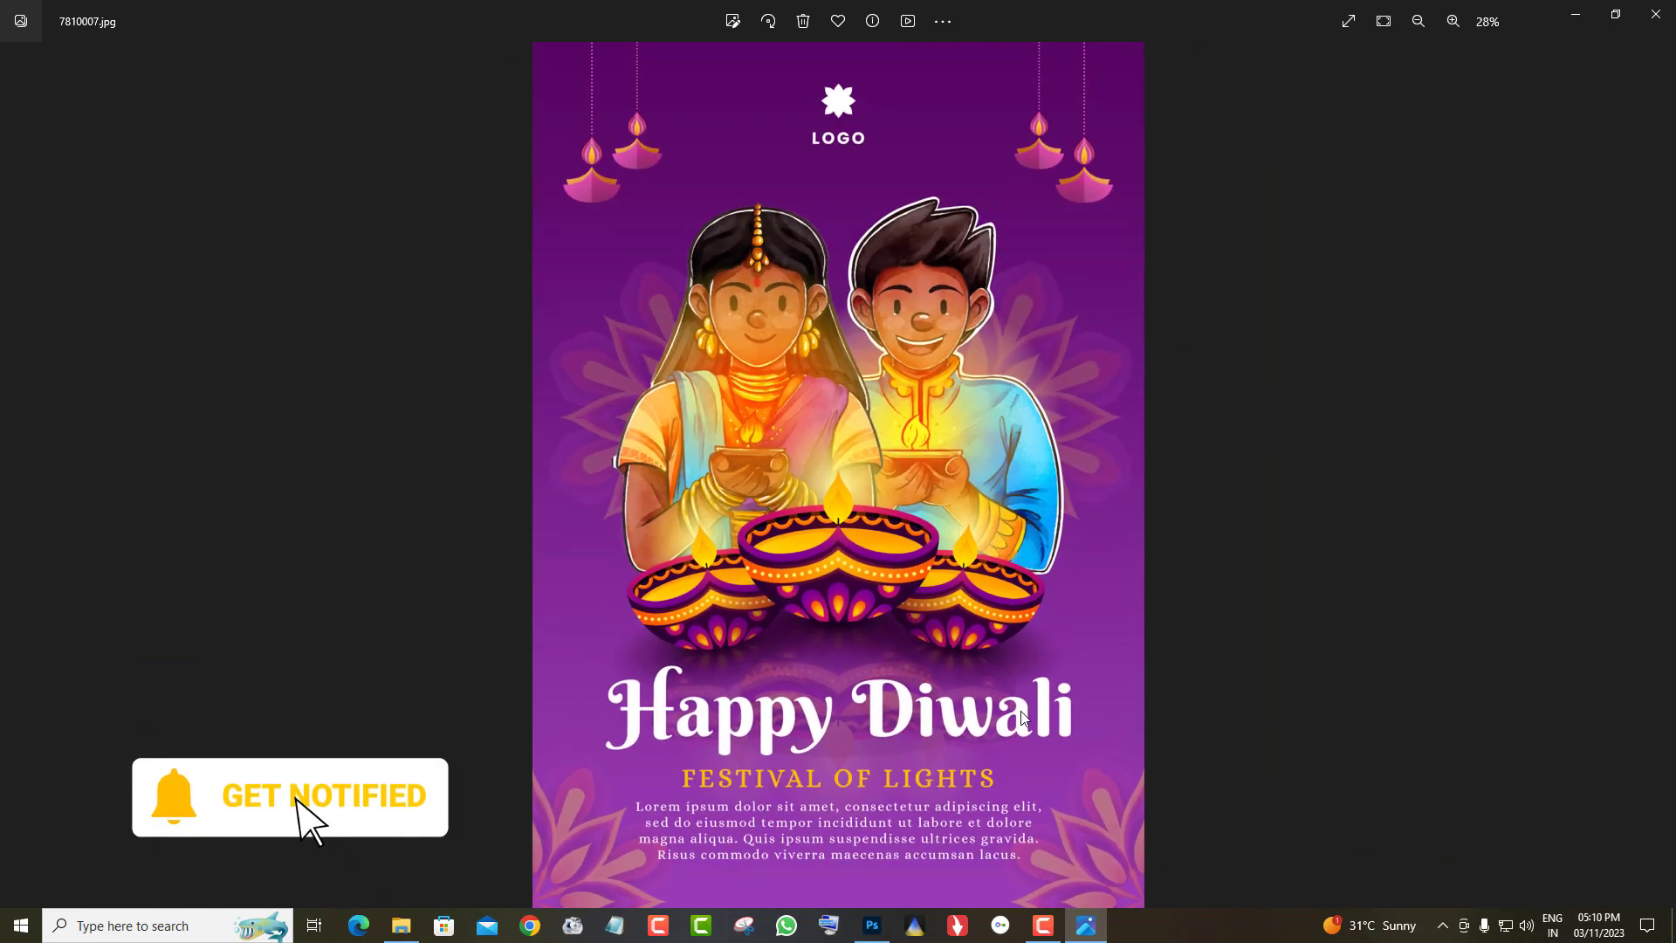
scroll(1065, 779, "up", 3)
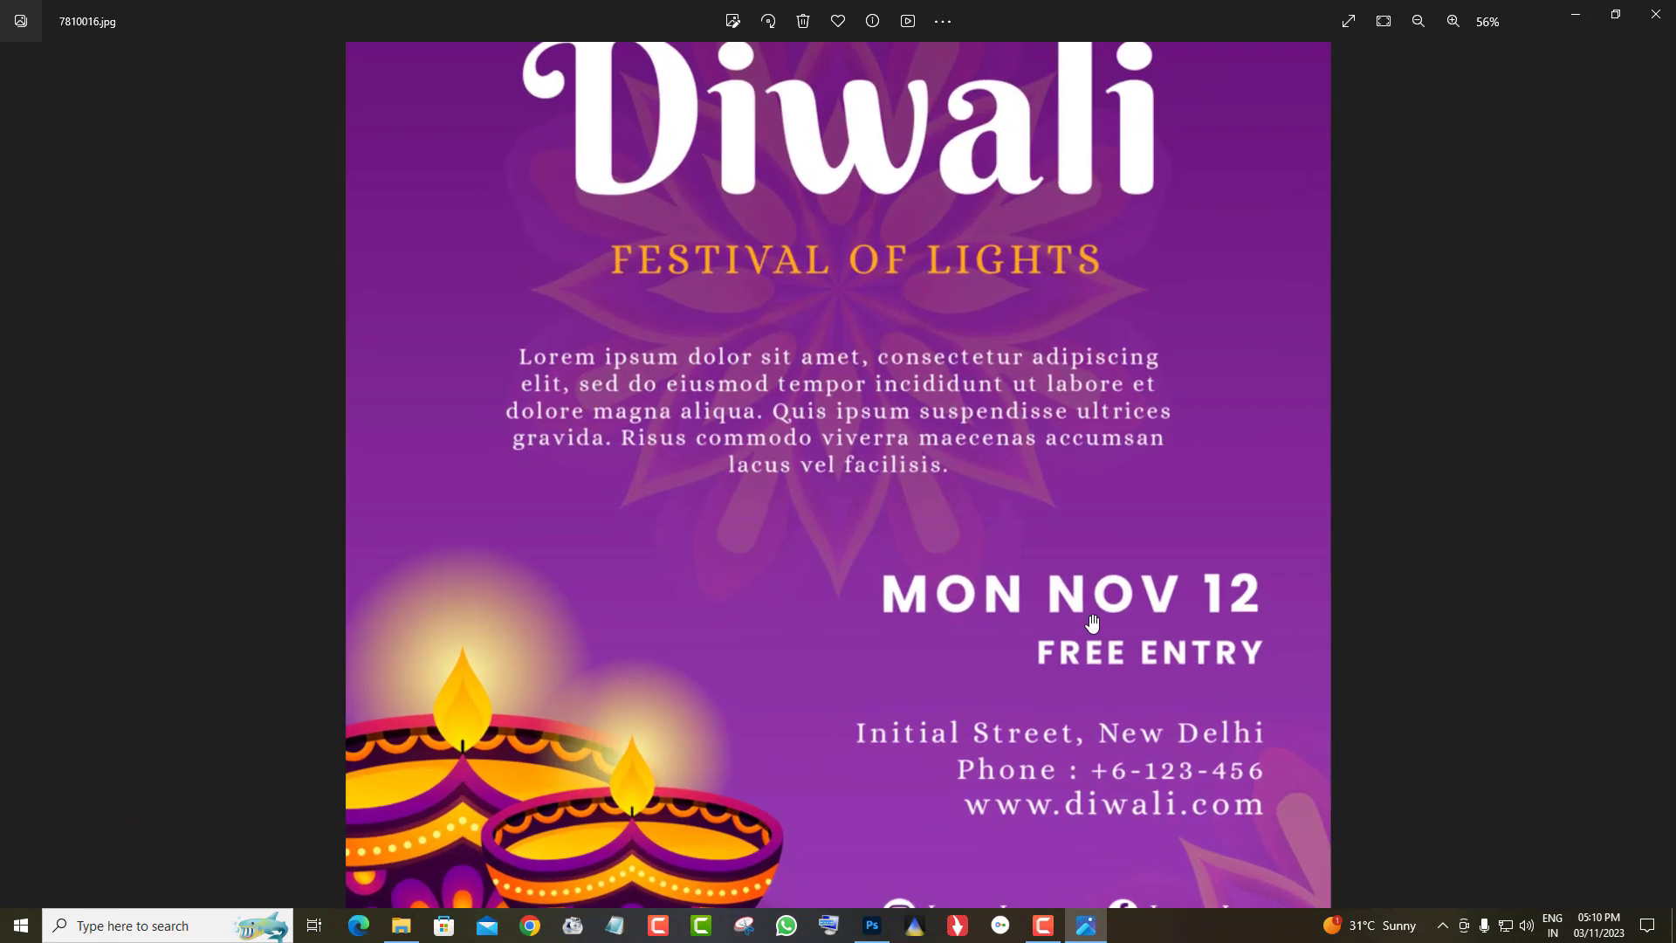
left_click_drag(1056, 279, 1076, 585)
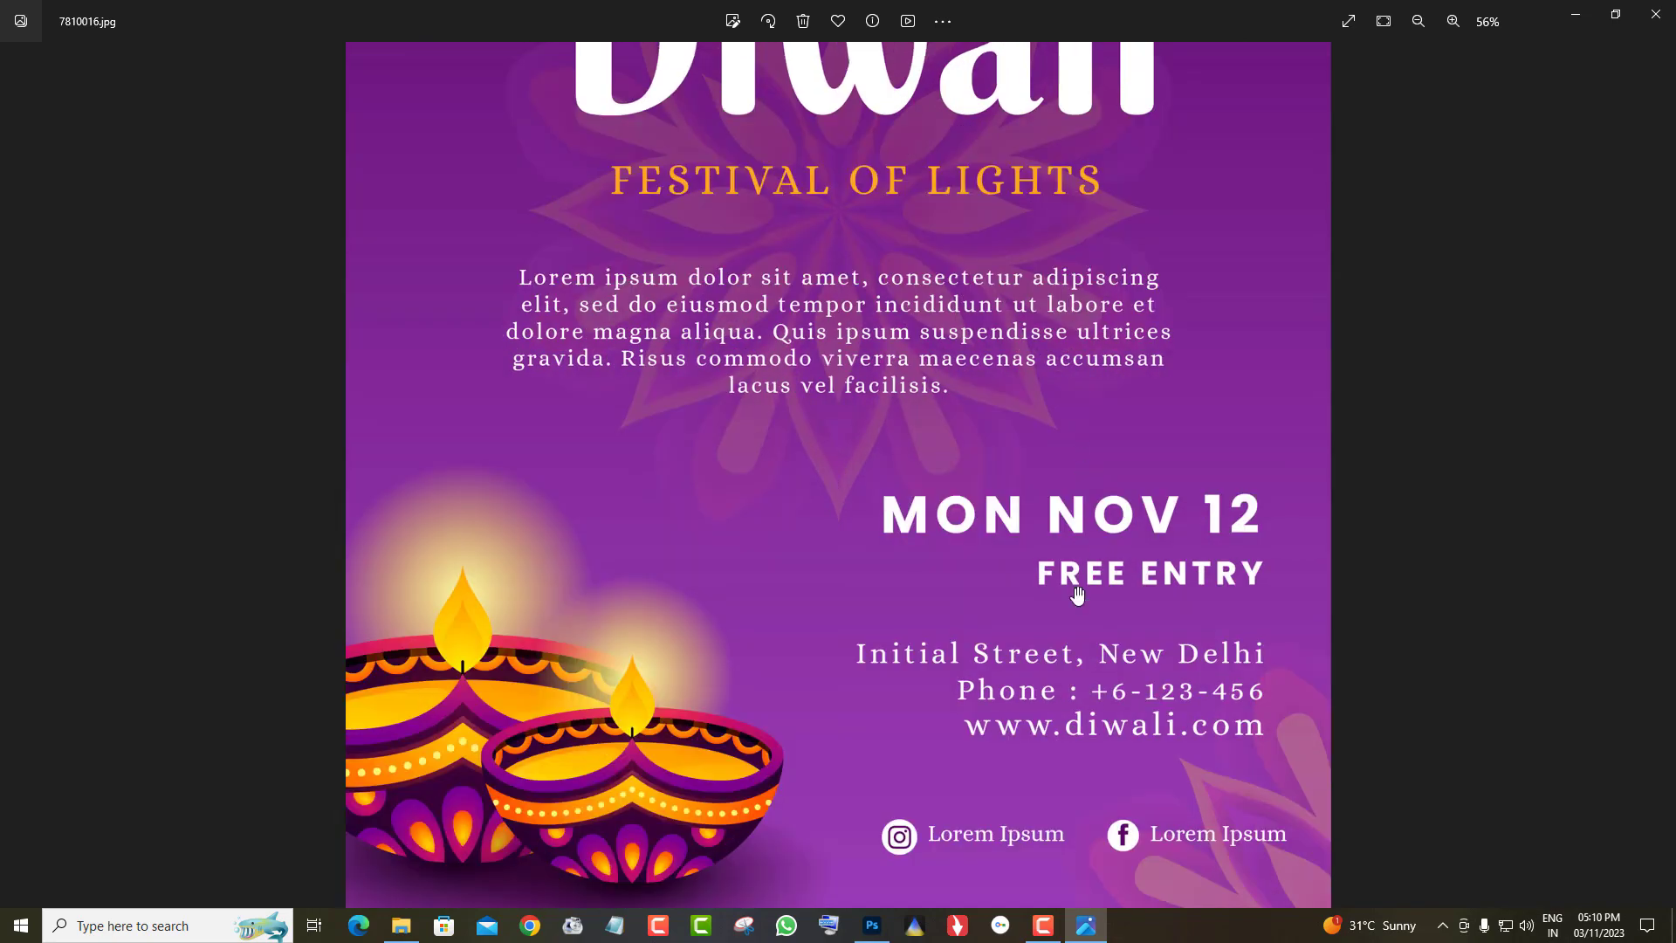
scroll(1074, 594, "down", 3)
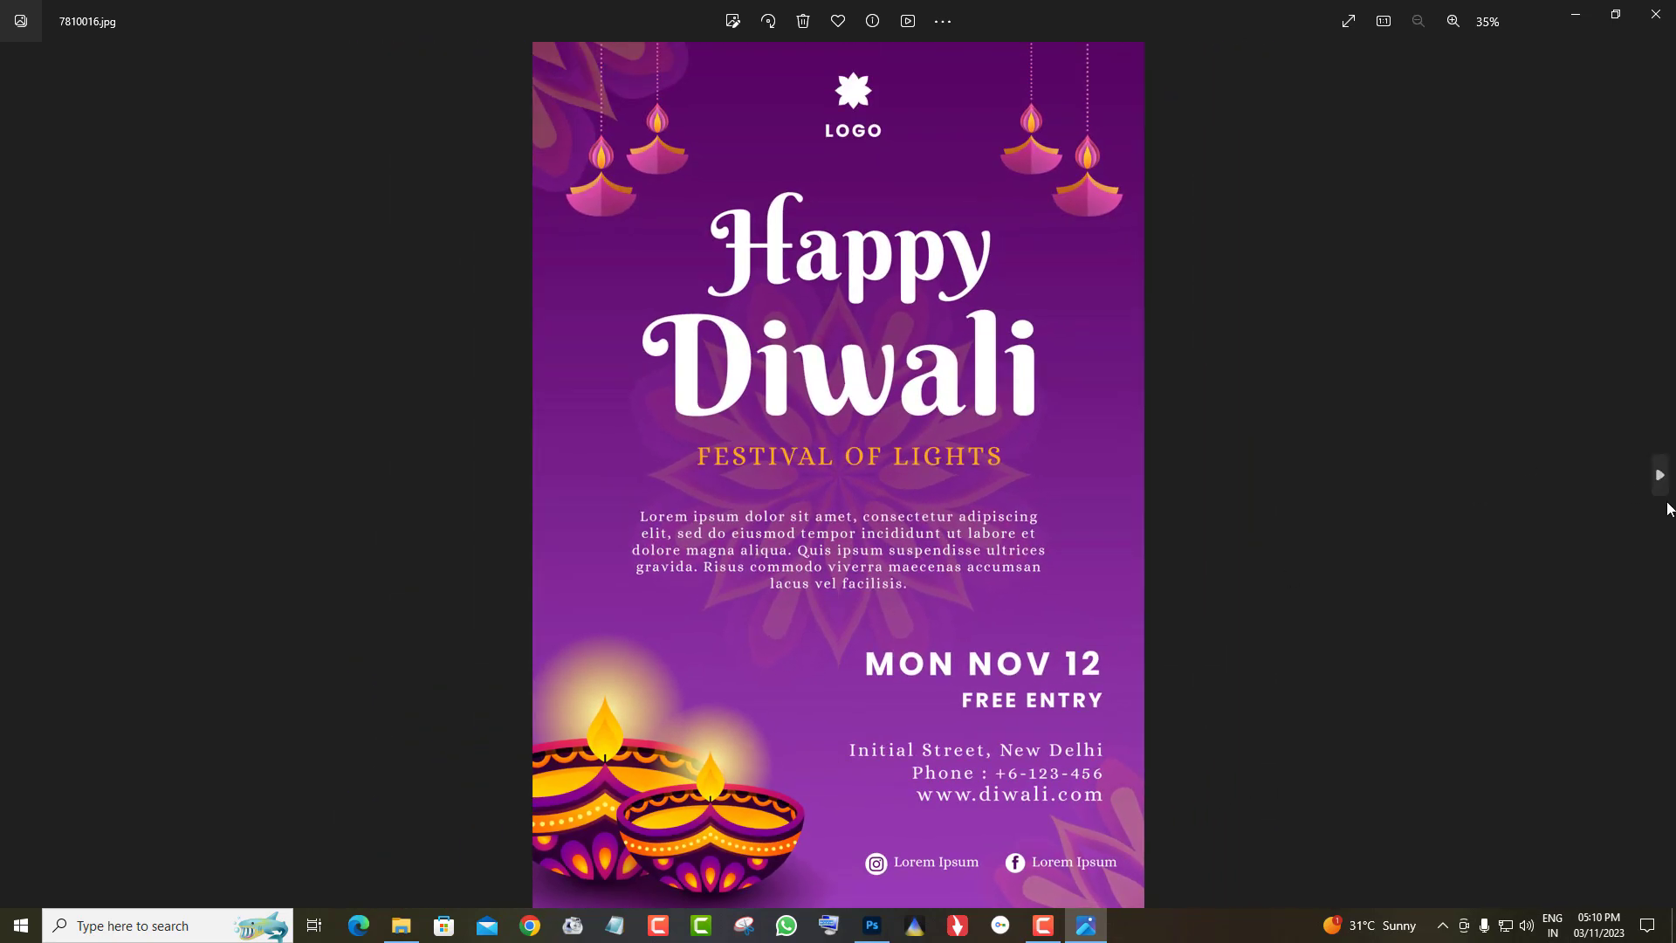
Step: Advance to the "Best Offer up to 50% off" poster, 7810134.jpg, and inspect its design up close
left_click(1660, 489)
scroll(807, 678, "up", 3)
left_click_drag(812, 489, 1022, 532)
scroll(1003, 456, "down", 2)
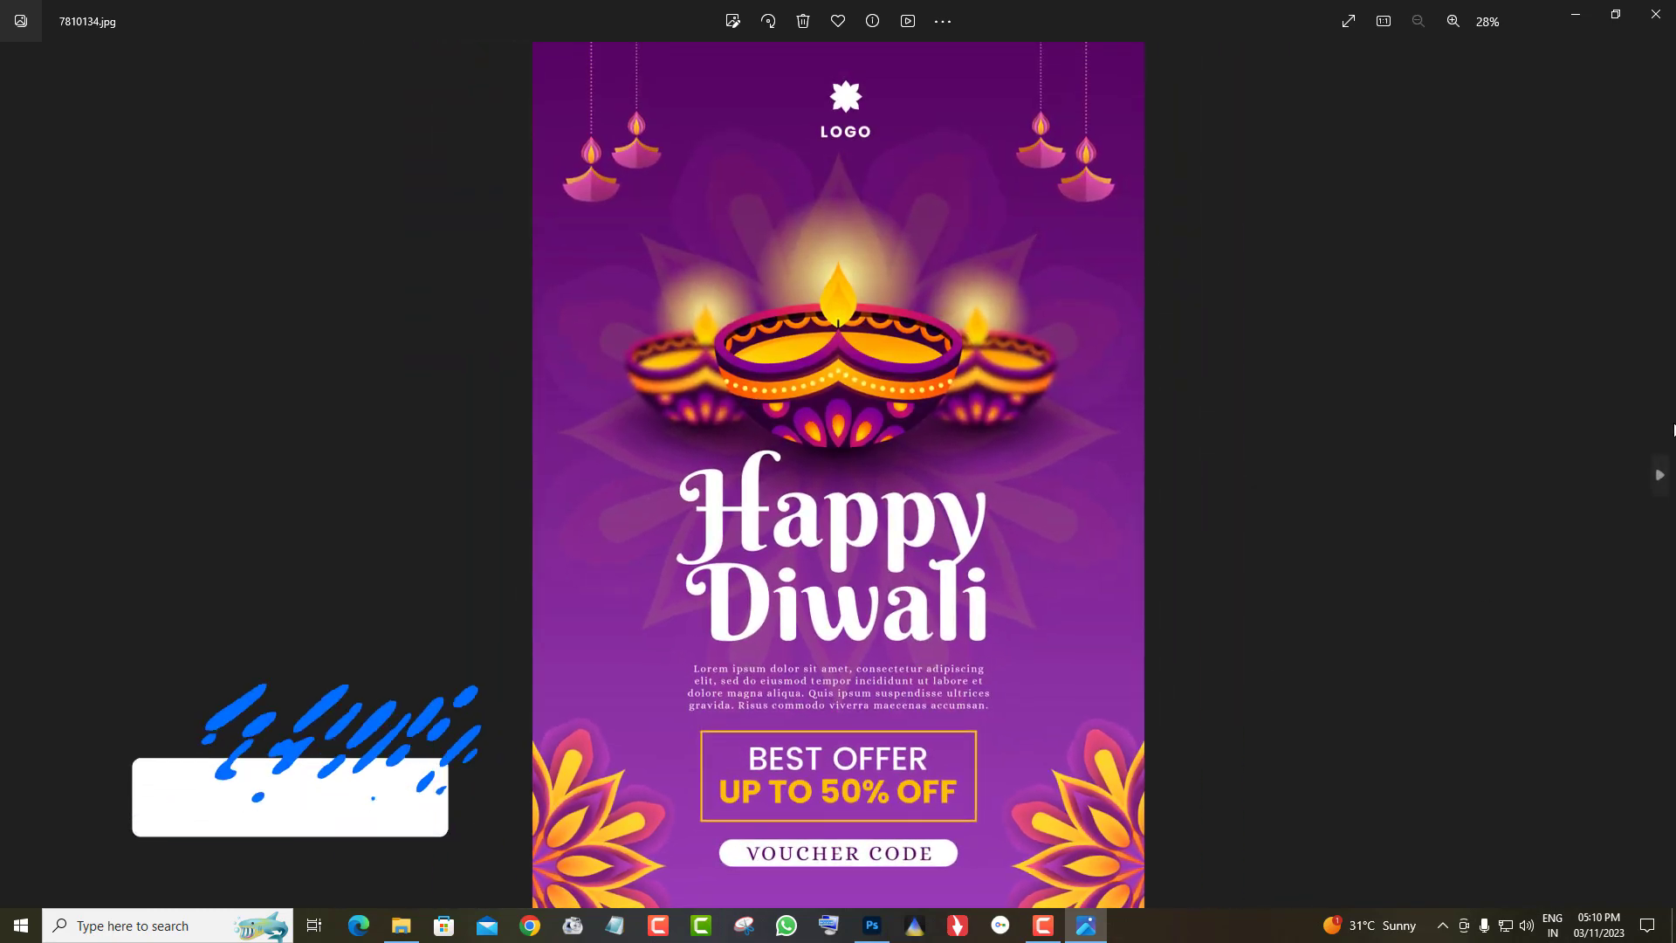
Step: Advance to the watercolour Diwali poster with the golden statue, 7843093.jpg, and inspect its artwork up close
left_click(1658, 496)
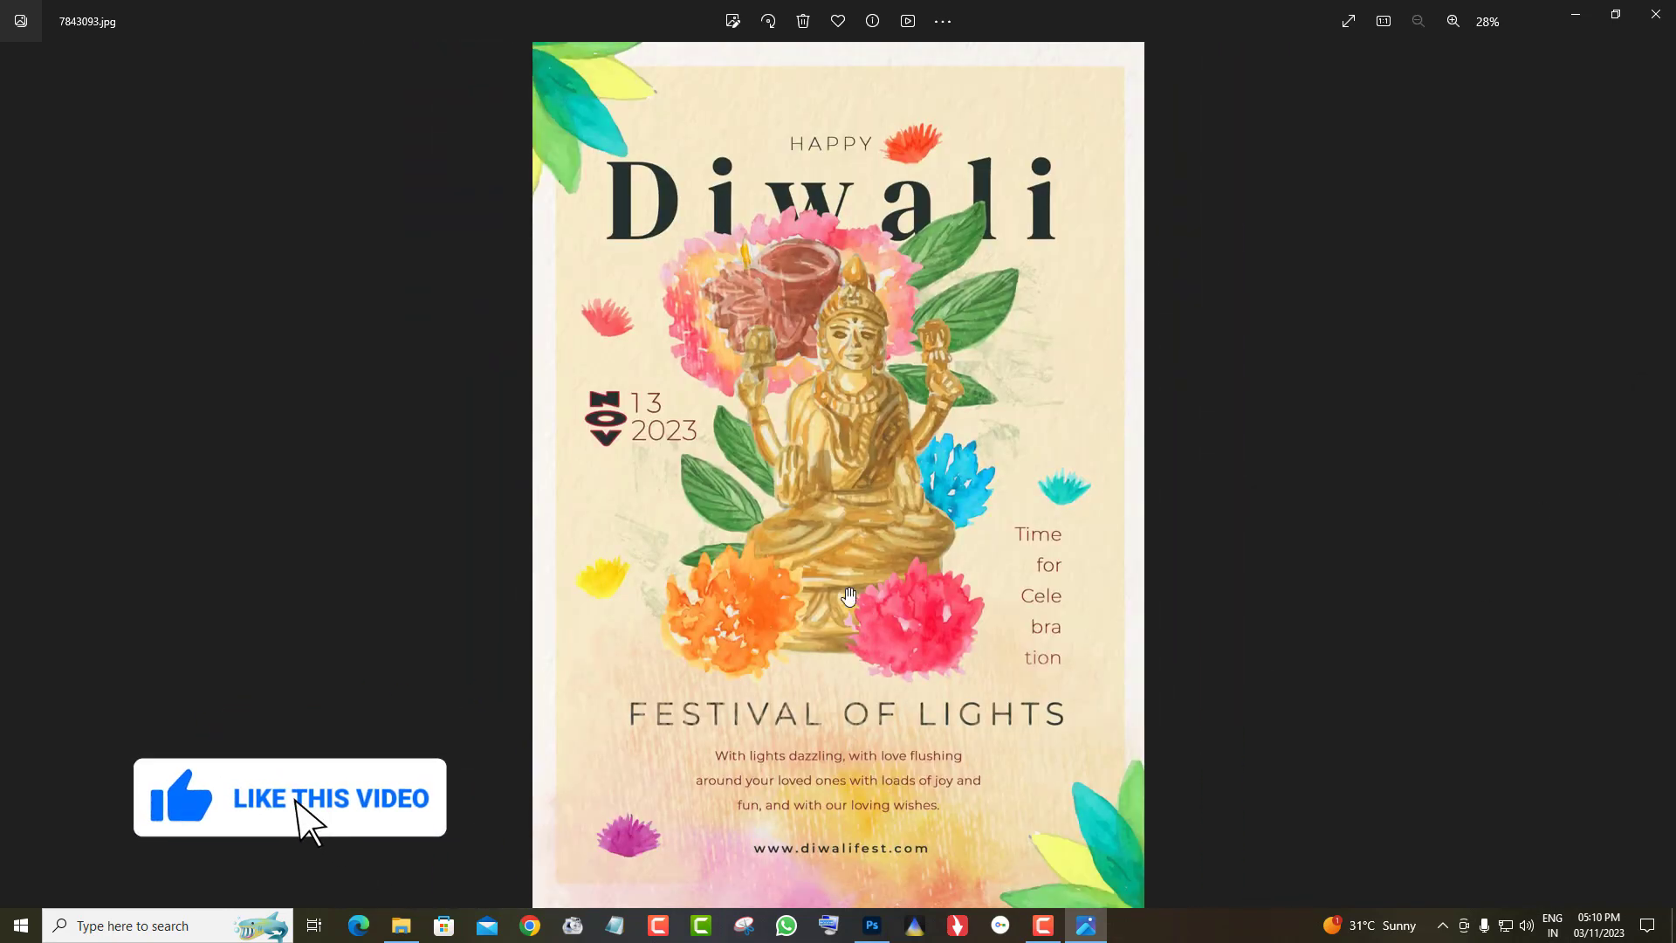
scroll(848, 596, "up", 3)
left_click_drag(749, 310, 747, 168)
scroll(876, 661, "down", 2)
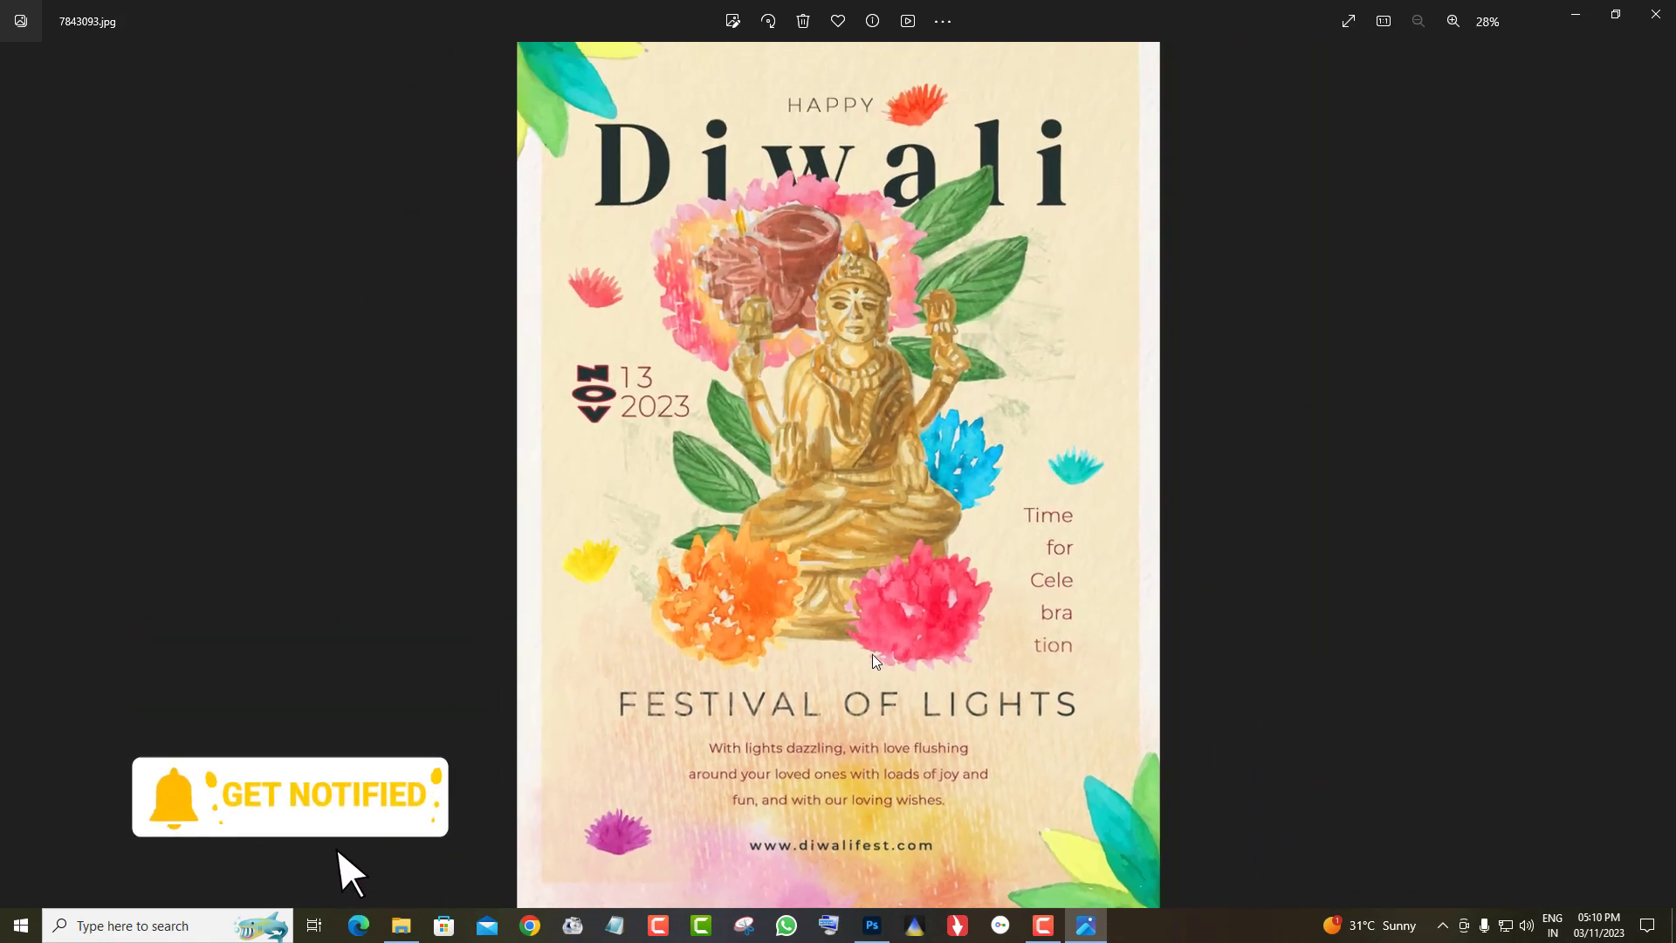
Step: Advance to the orange peacock Diwali poster, 9650024.jpg, and inspect its title, date and lower artwork
left_click(1659, 474)
scroll(952, 628, "up", 3)
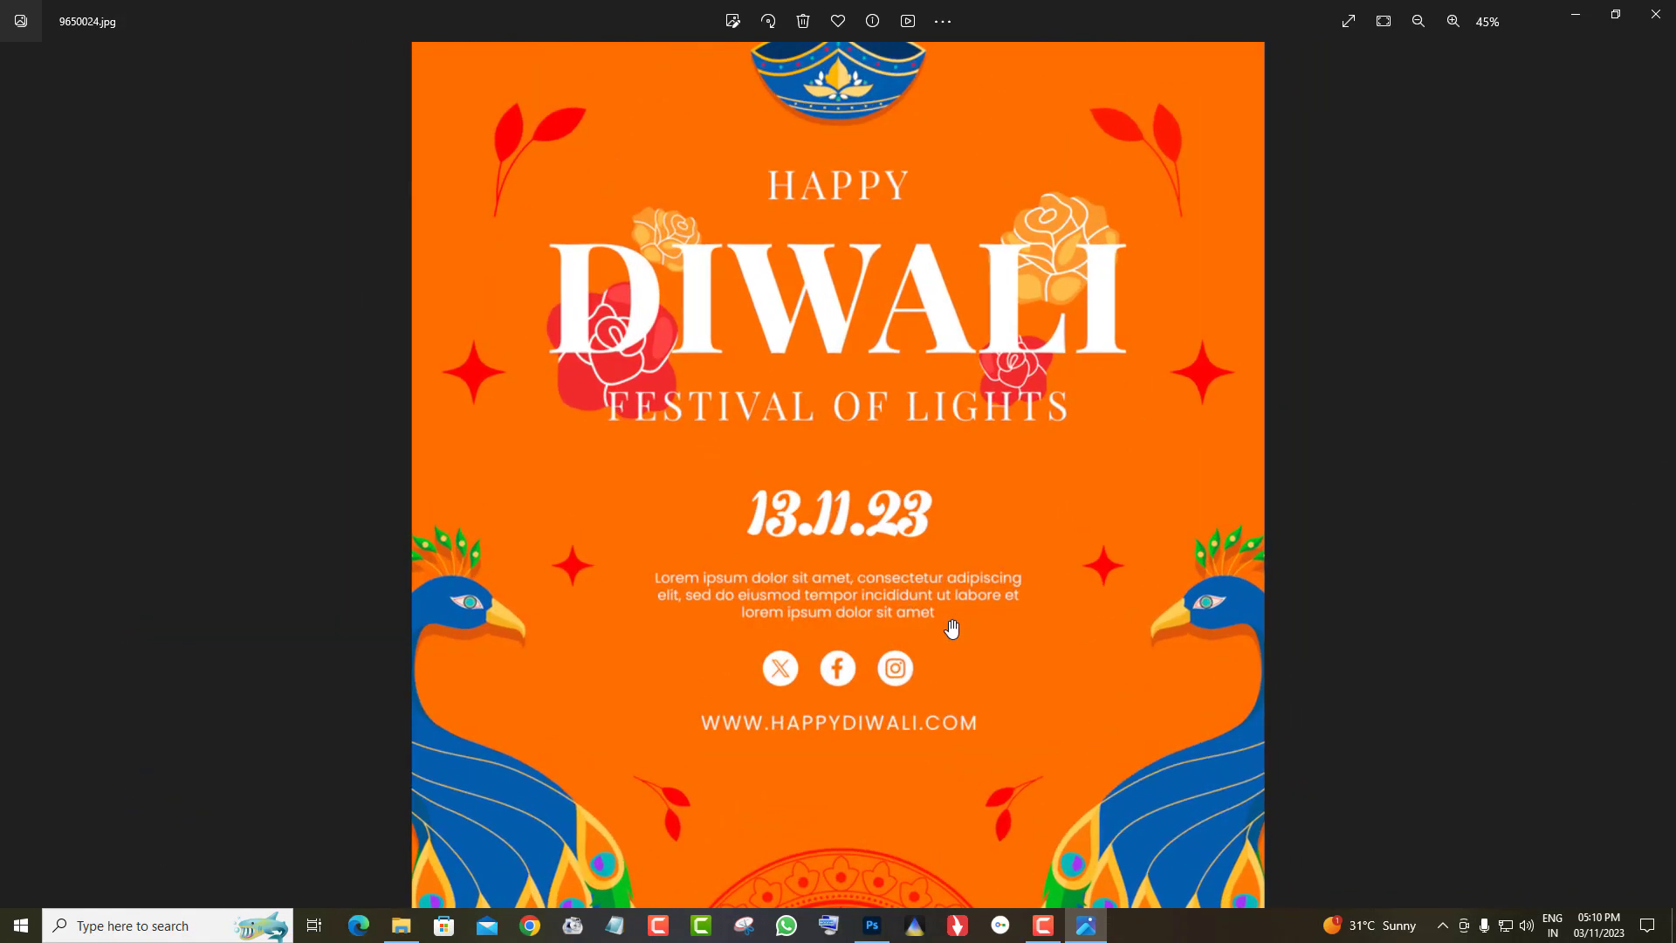
left_click_drag(951, 393, 981, 270)
scroll(951, 602, "down", 2)
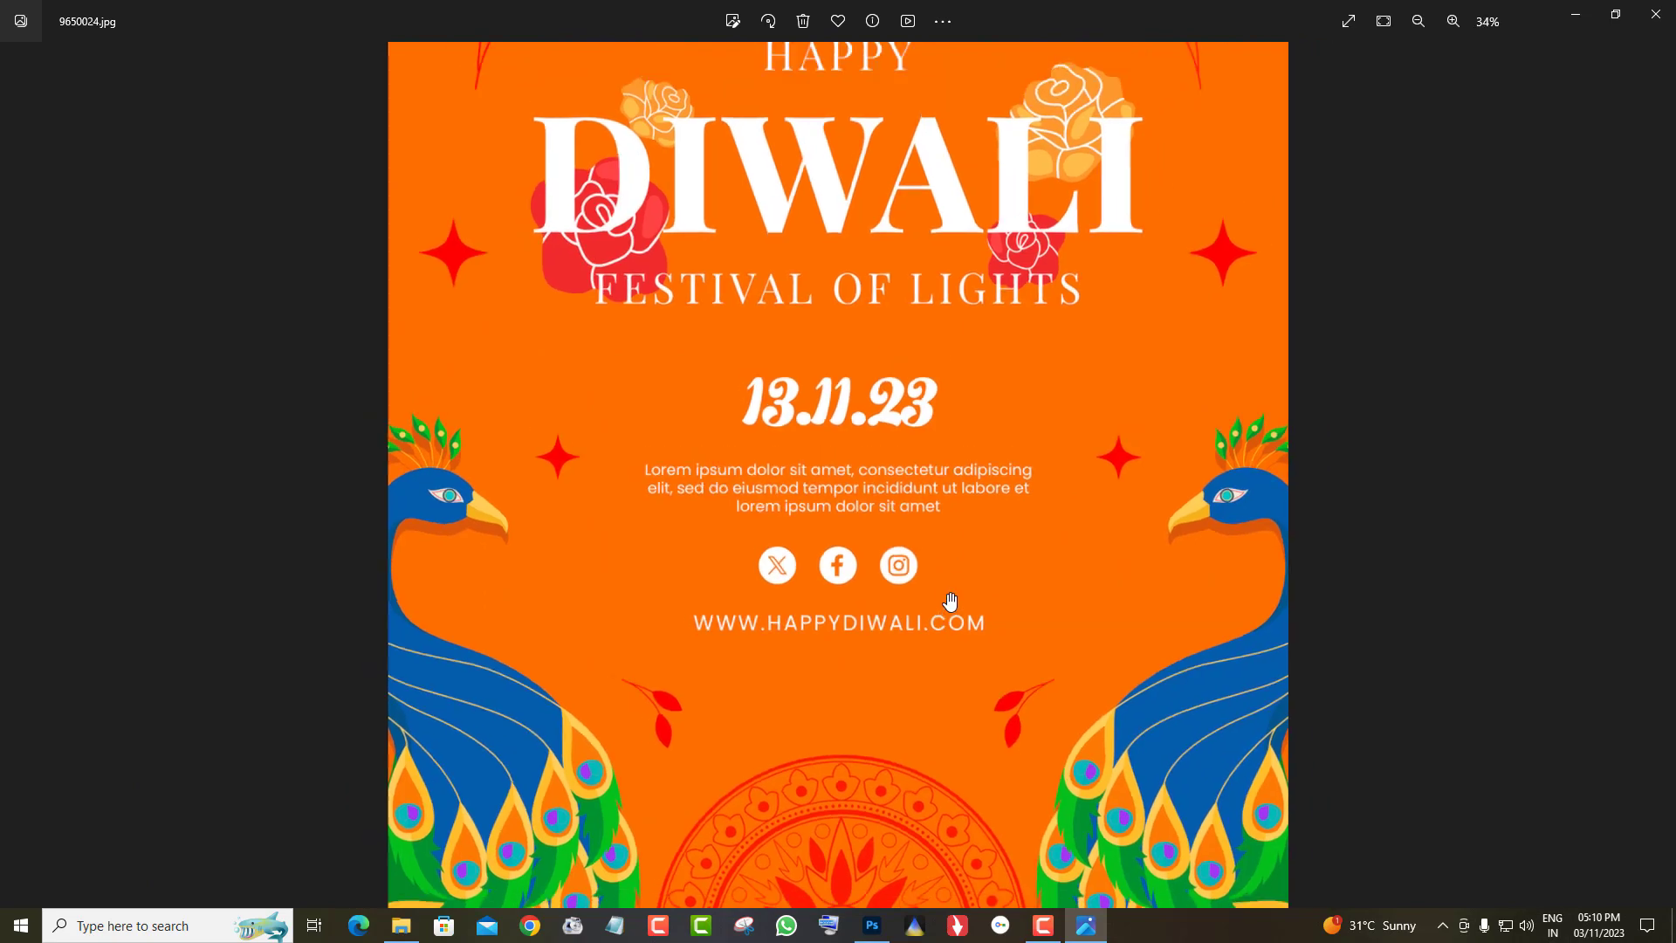
Step: Advance to the teal mandala "12 Nov" poster, 9660358.jpg, and inspect its date, festival text and mandala patterns up close
left_click(1661, 475)
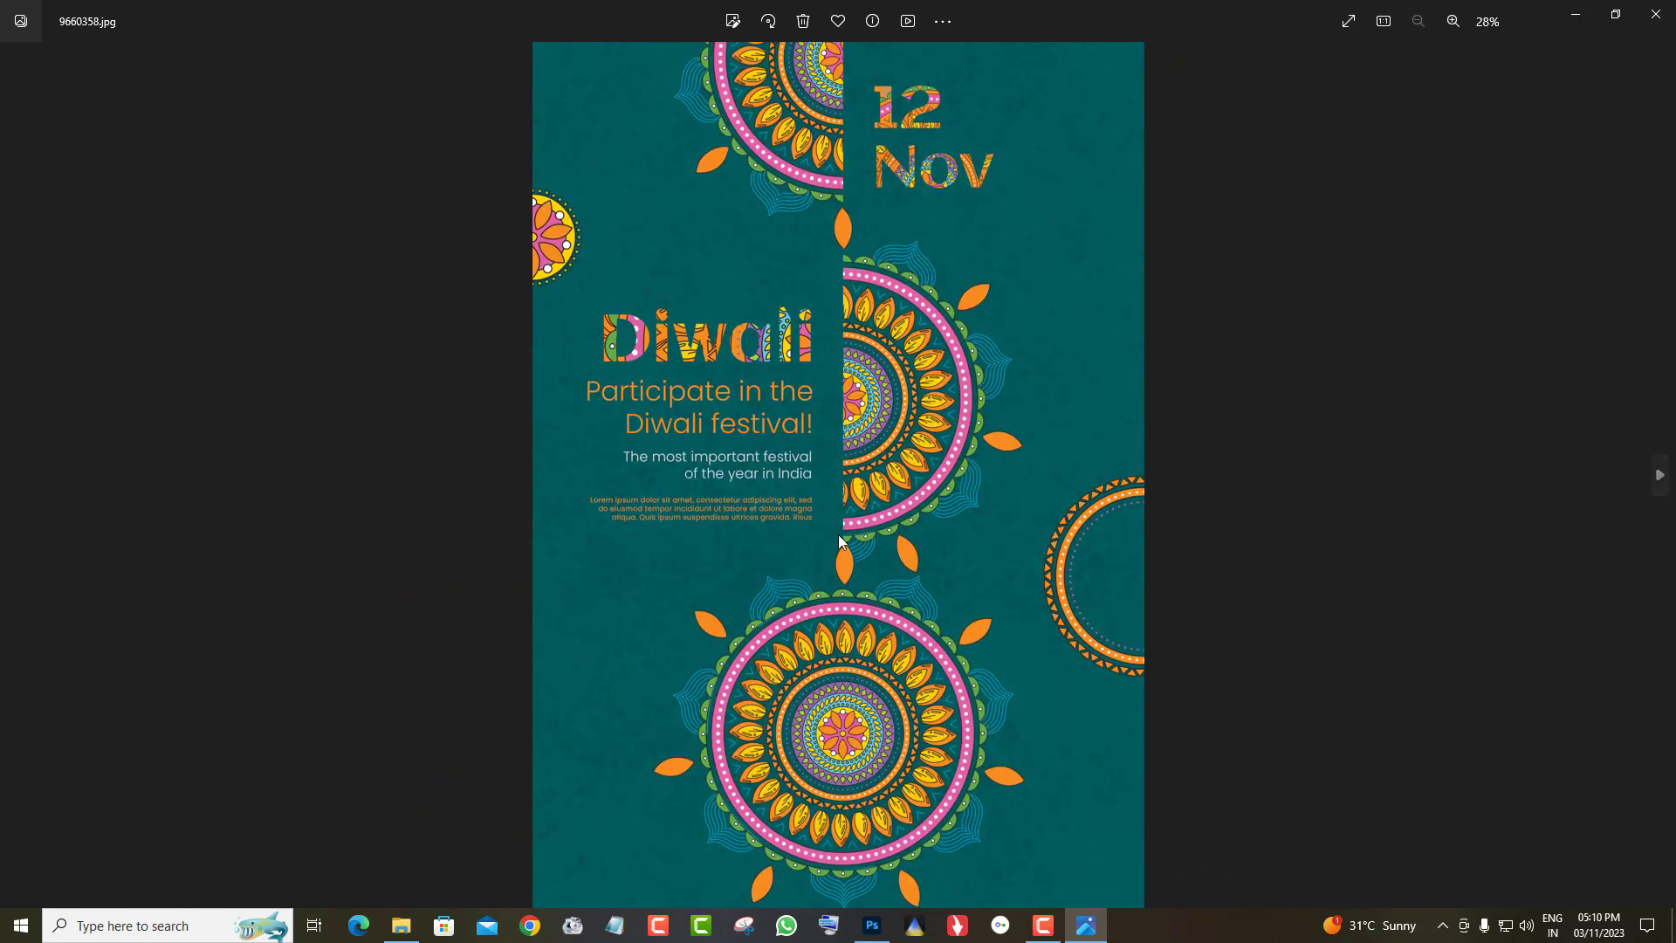
scroll(926, 471, "up", 3)
scroll(1041, 573, "up", 1)
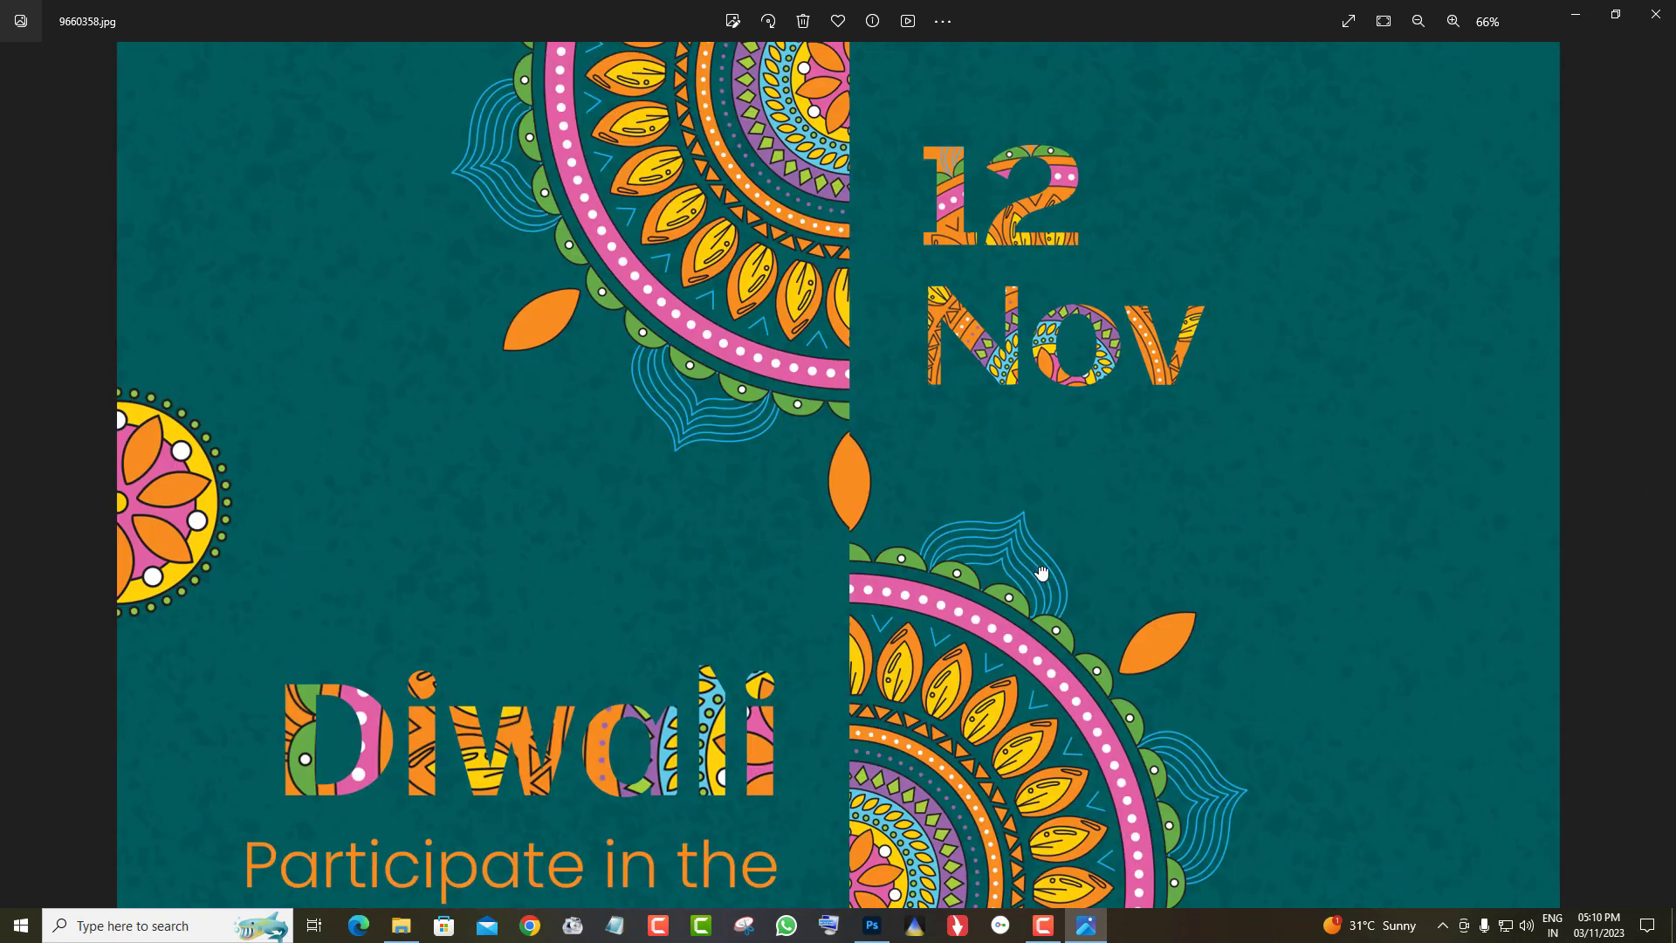
left_click_drag(1042, 577, 1037, 285)
left_click_drag(1051, 580, 1040, 136)
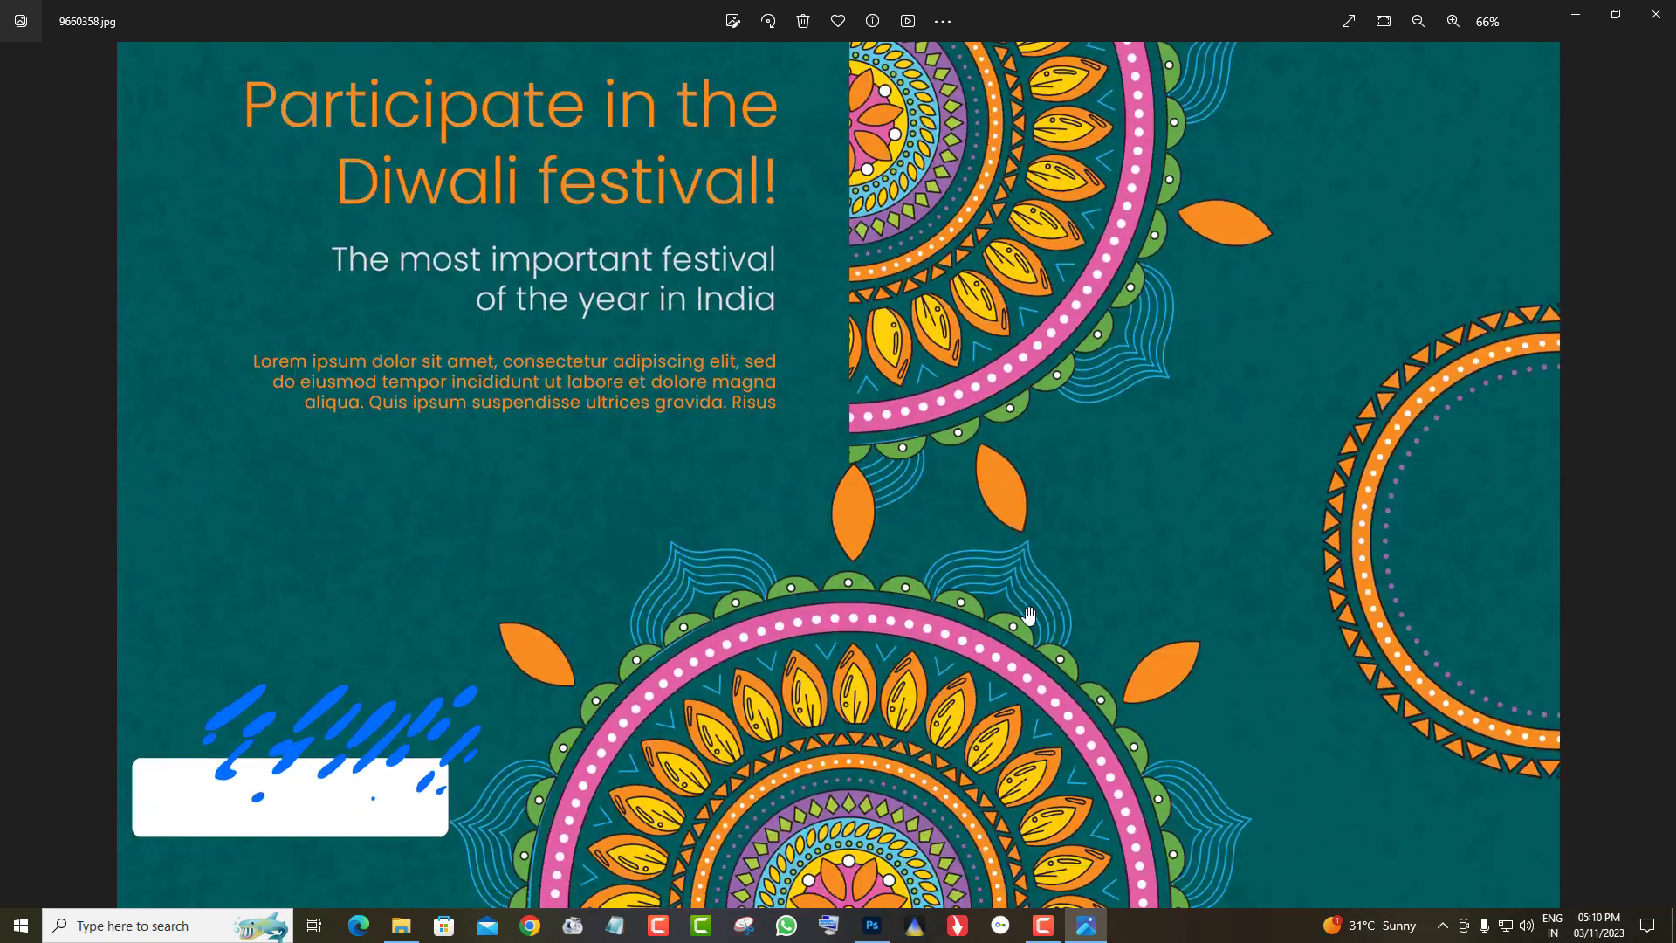
scroll(1030, 617, "down", 2)
scroll(1028, 709, "down", 3)
Step: Advance to the "Celebrate Diwali with us" poster, 9674997.jpg, and inspect its text and candle photo up close
left_click(1659, 474)
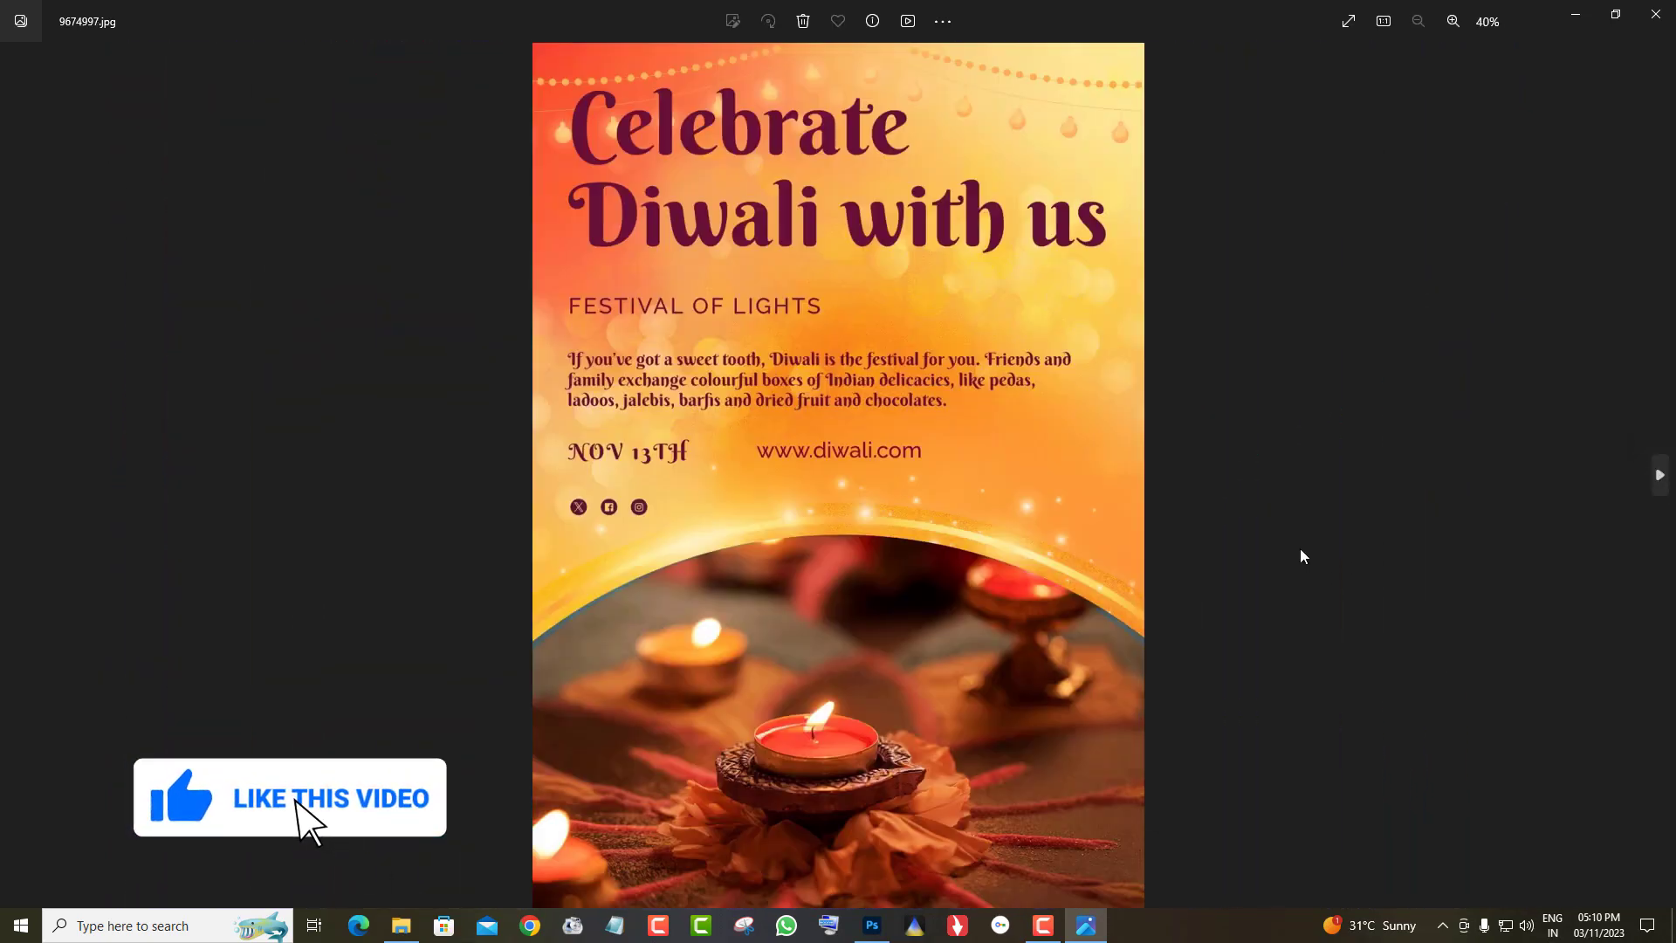
scroll(1012, 503, "up", 3)
left_click_drag(1012, 503, 959, 334)
scroll(966, 644, "down", 3)
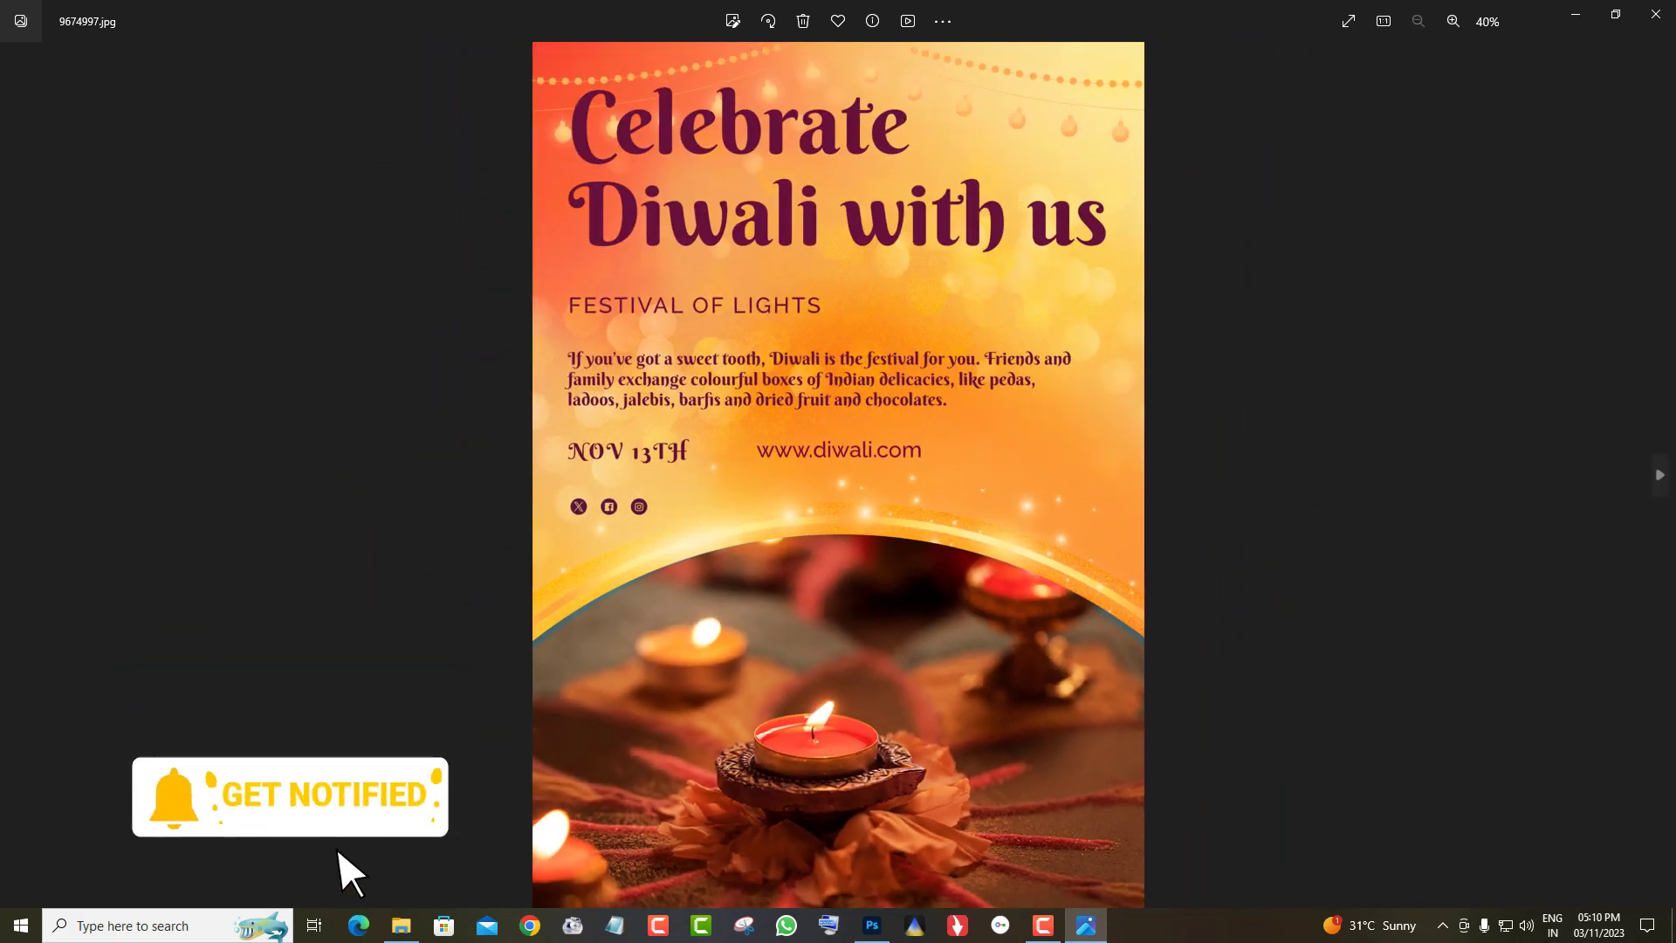
Step: Advance to the magenta "Diwali Festival" poster, 9686637.jpg, and inspect its title, lamp and lotus artwork up close
left_click(1659, 476)
scroll(817, 618, "up", 3)
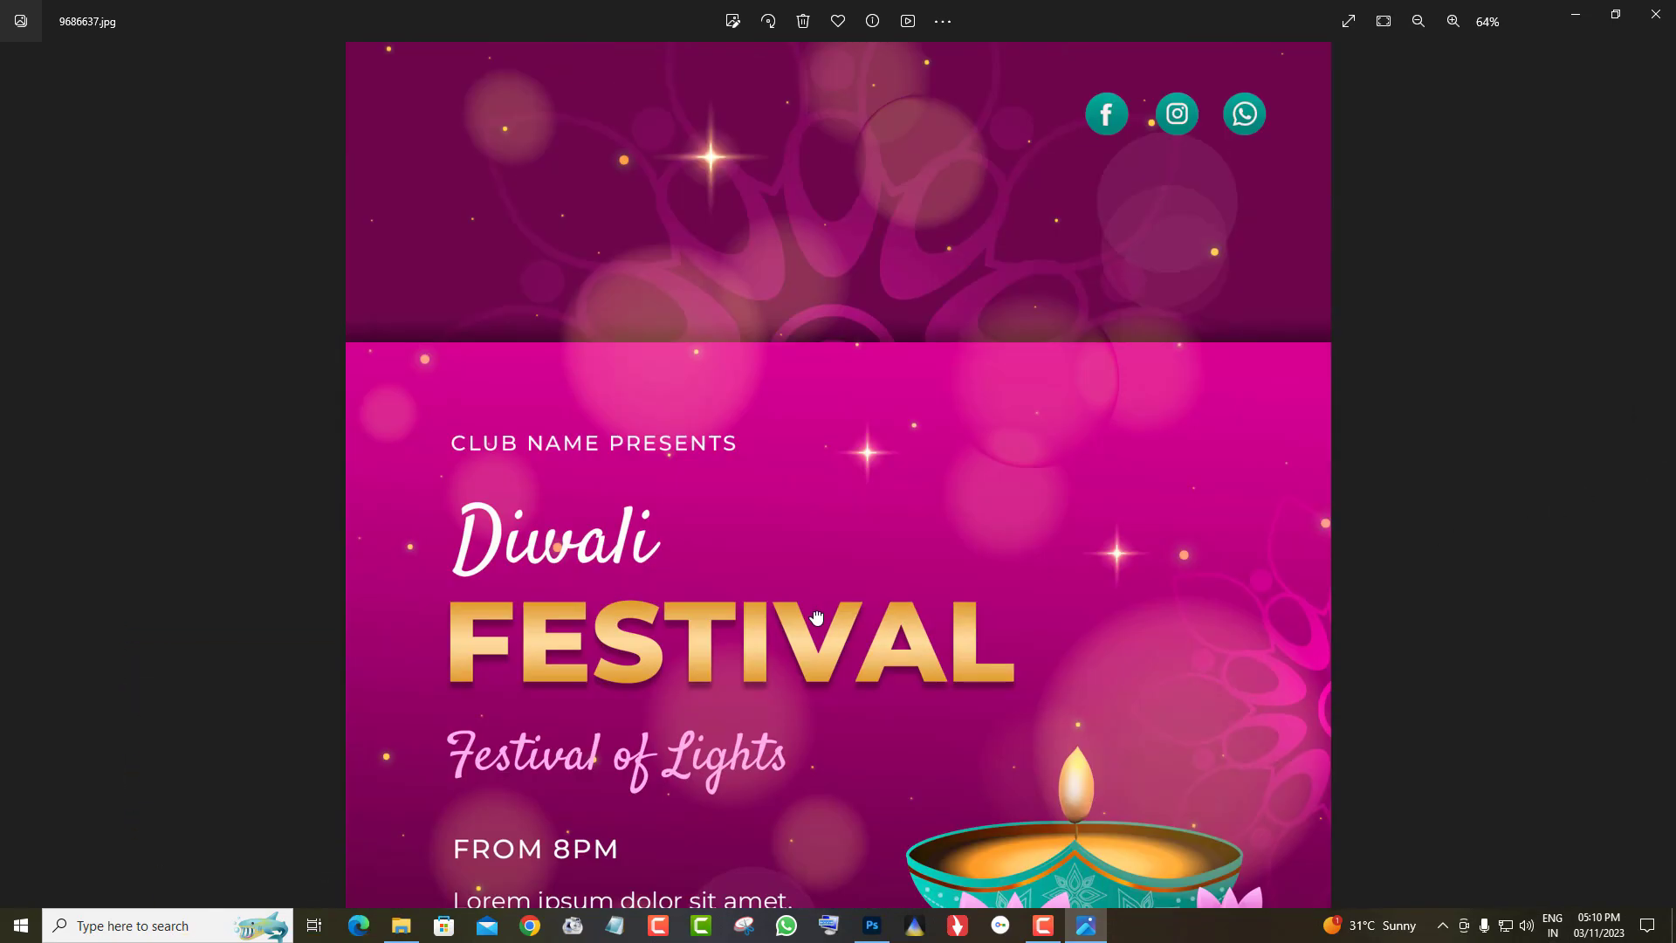
left_click_drag(817, 618, 830, 83)
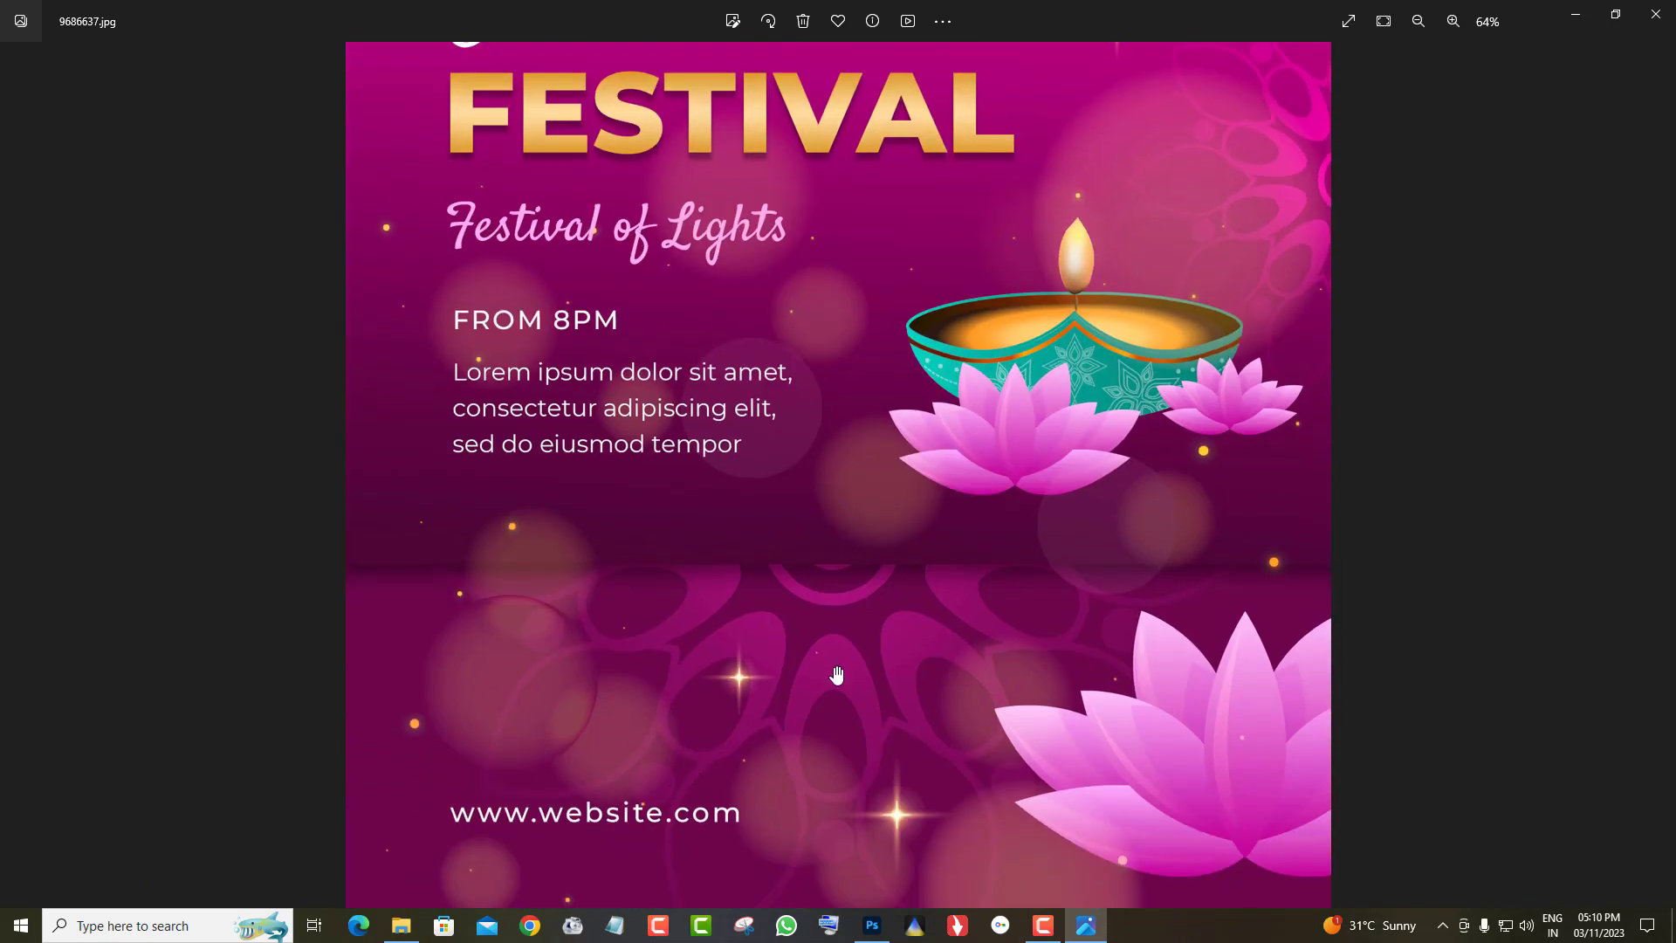
scroll(836, 674, "down", 2)
scroll(837, 674, "down", 1)
Step: Advance to the purple folk-pattern "Diwali" poster, 9696554.jpg, and inspect its title, date and border patterns up close
left_click(1662, 494)
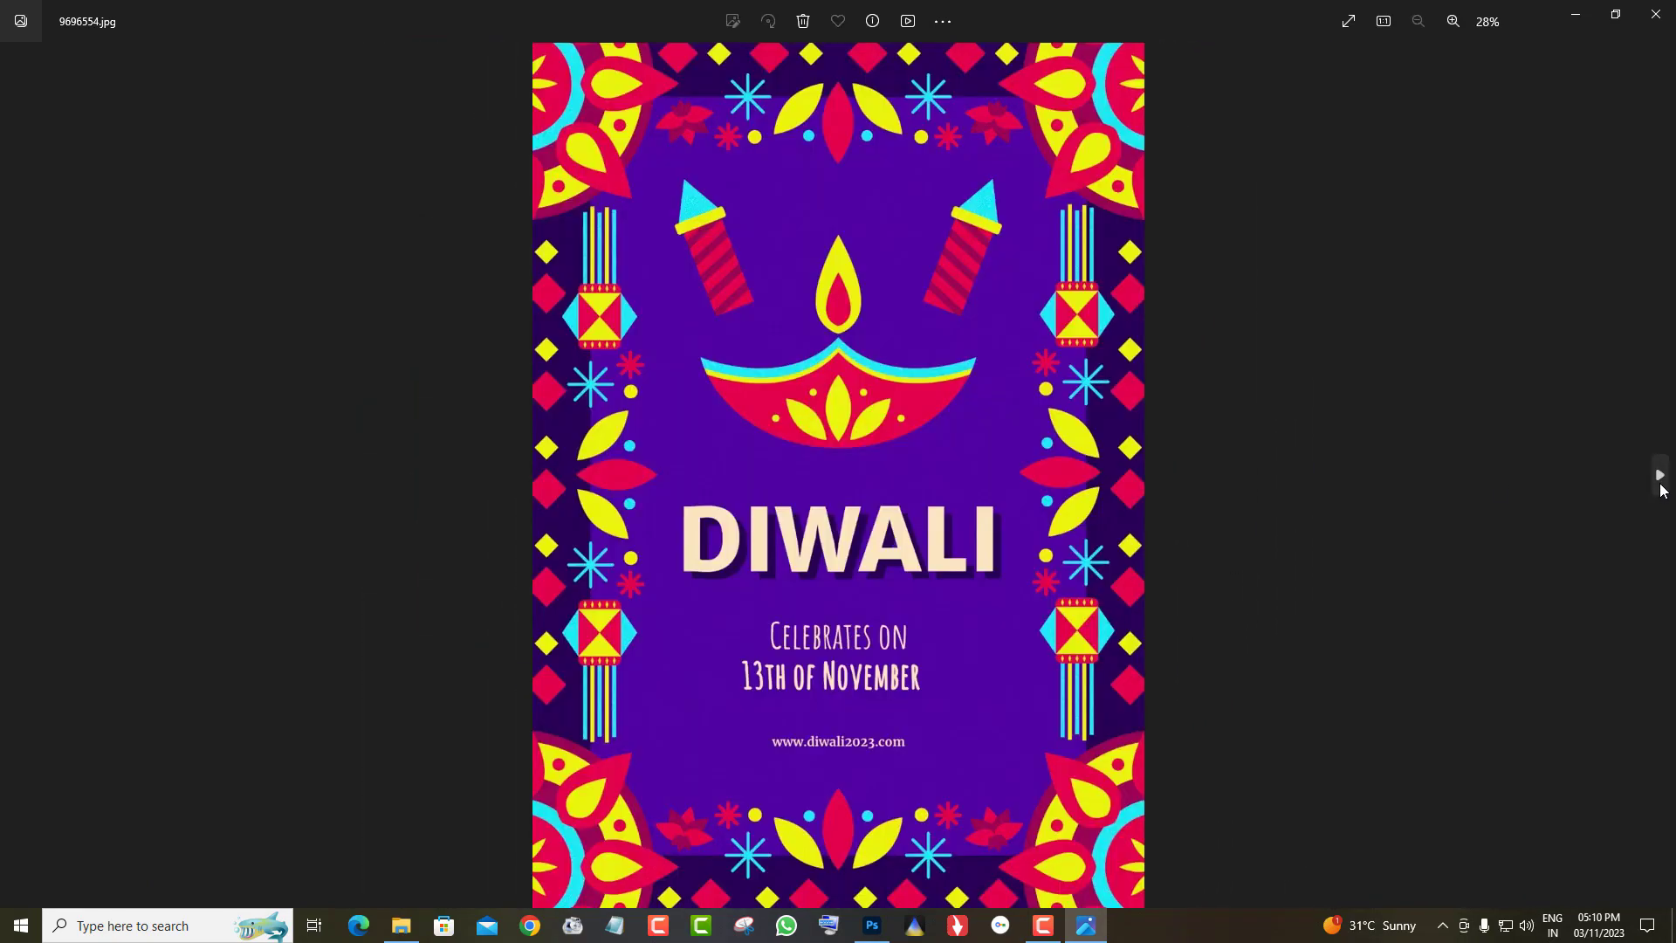
scroll(901, 583, "up", 3)
left_click_drag(973, 661, 967, 327)
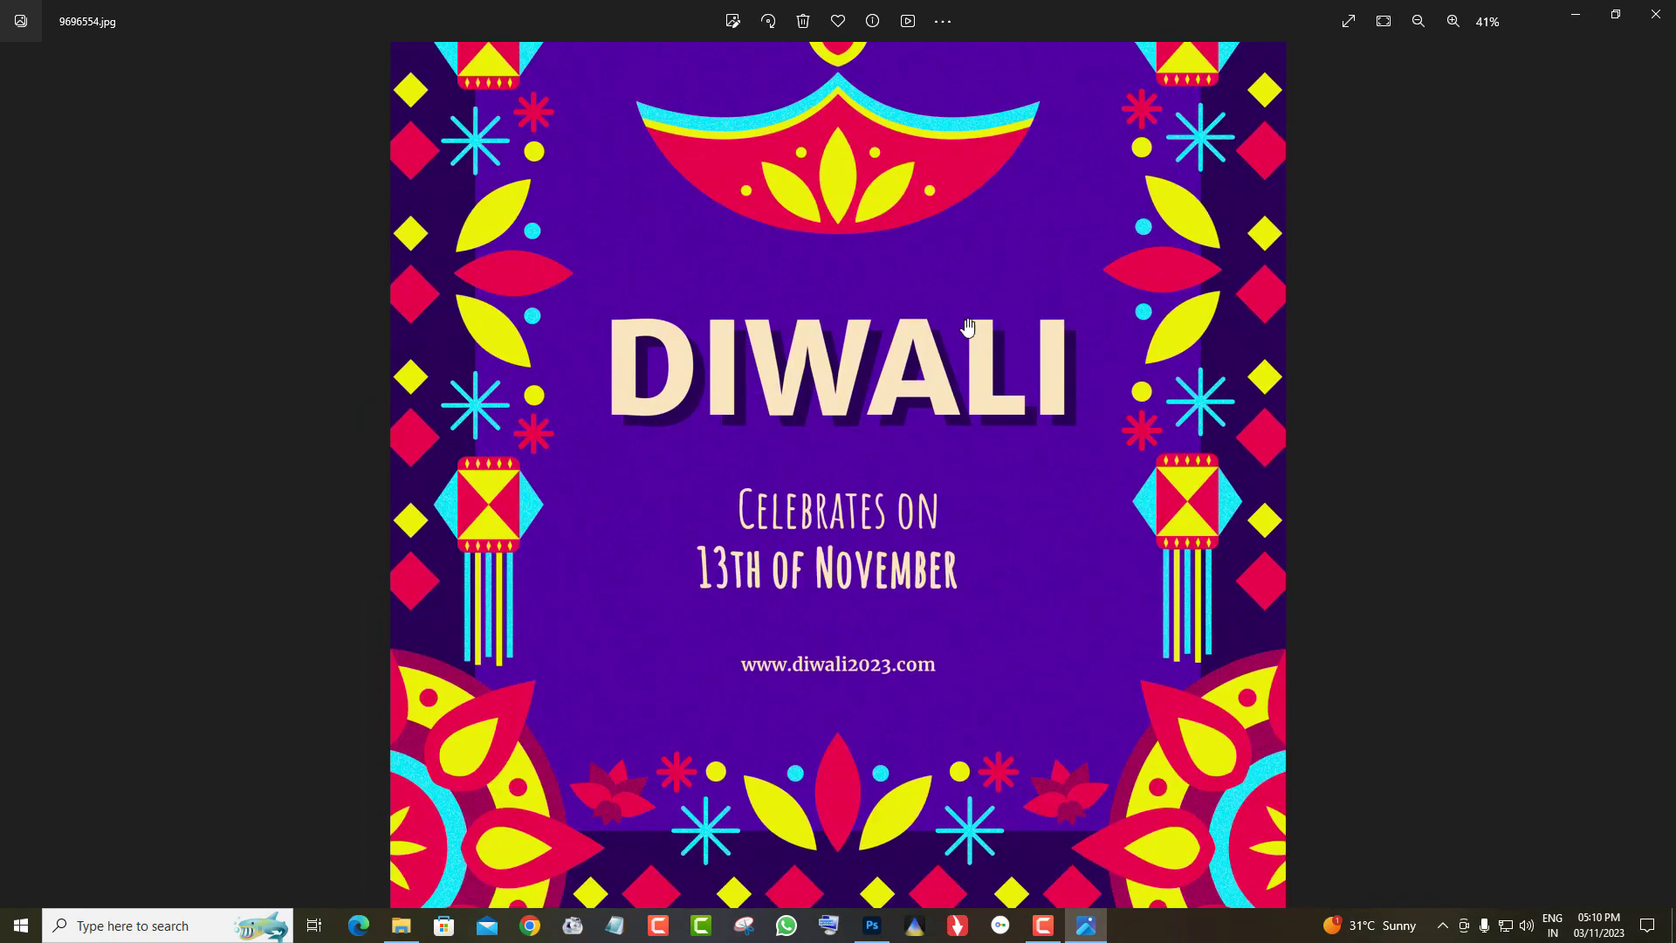
scroll(931, 573, "up", 2)
scroll(931, 574, "down", 4)
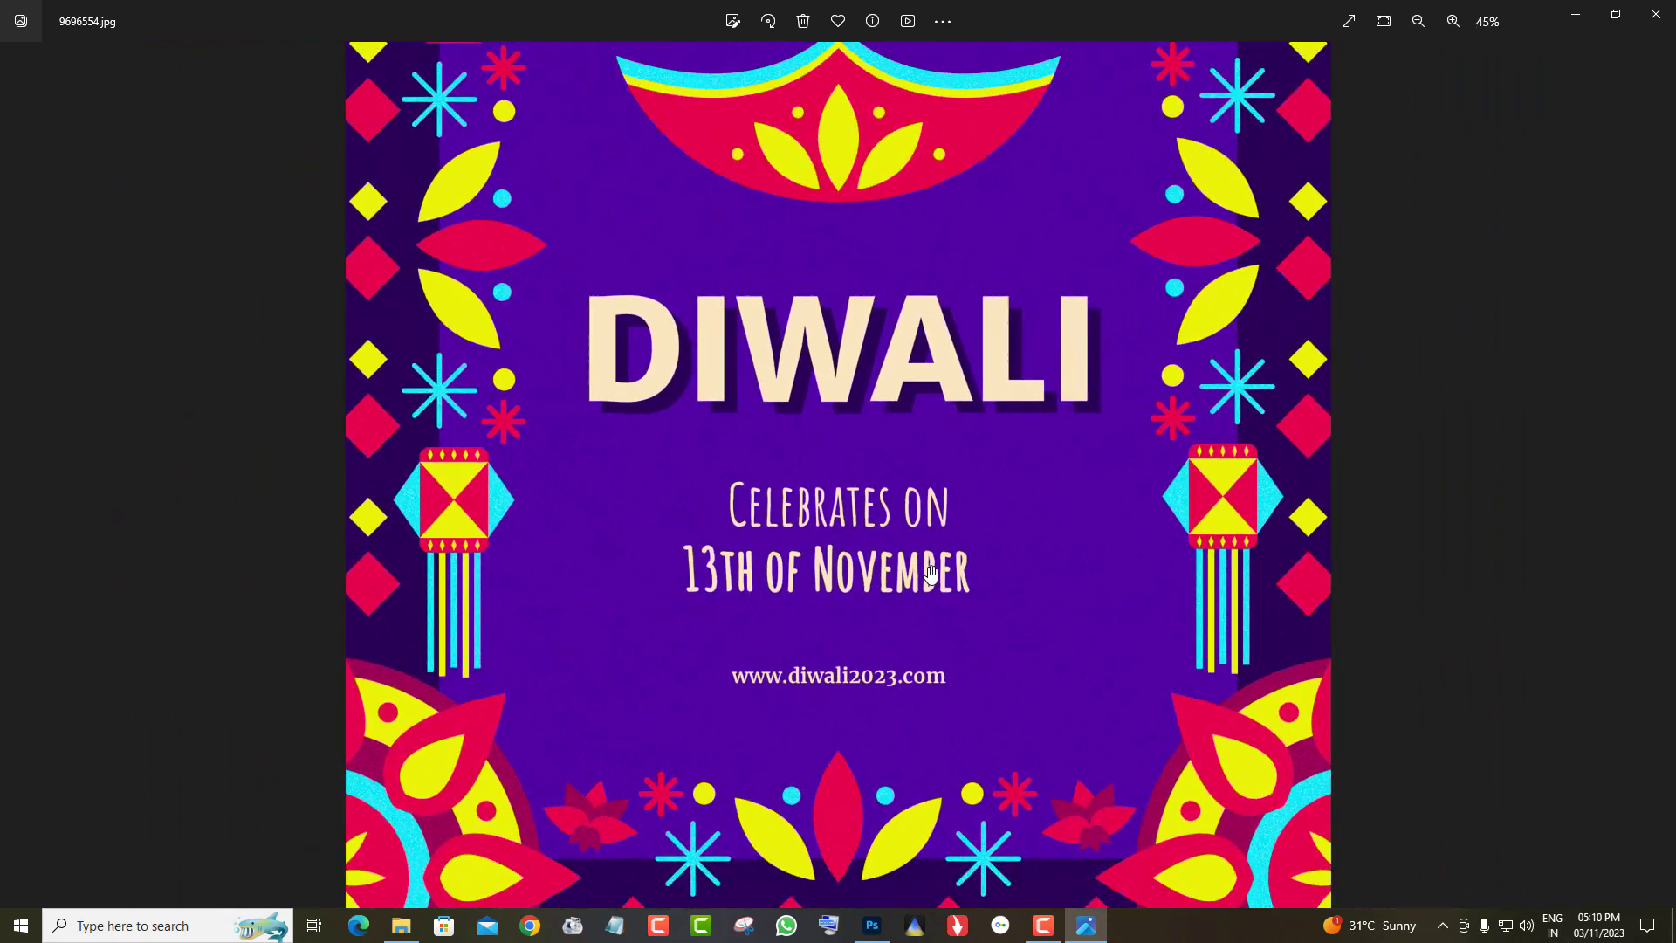
scroll(931, 574, "down", 1)
Step: Advance to the "Light up Diwali" poster, 9706675.jpg, and inspect its lettering and lamp artwork up close
left_click(1662, 476)
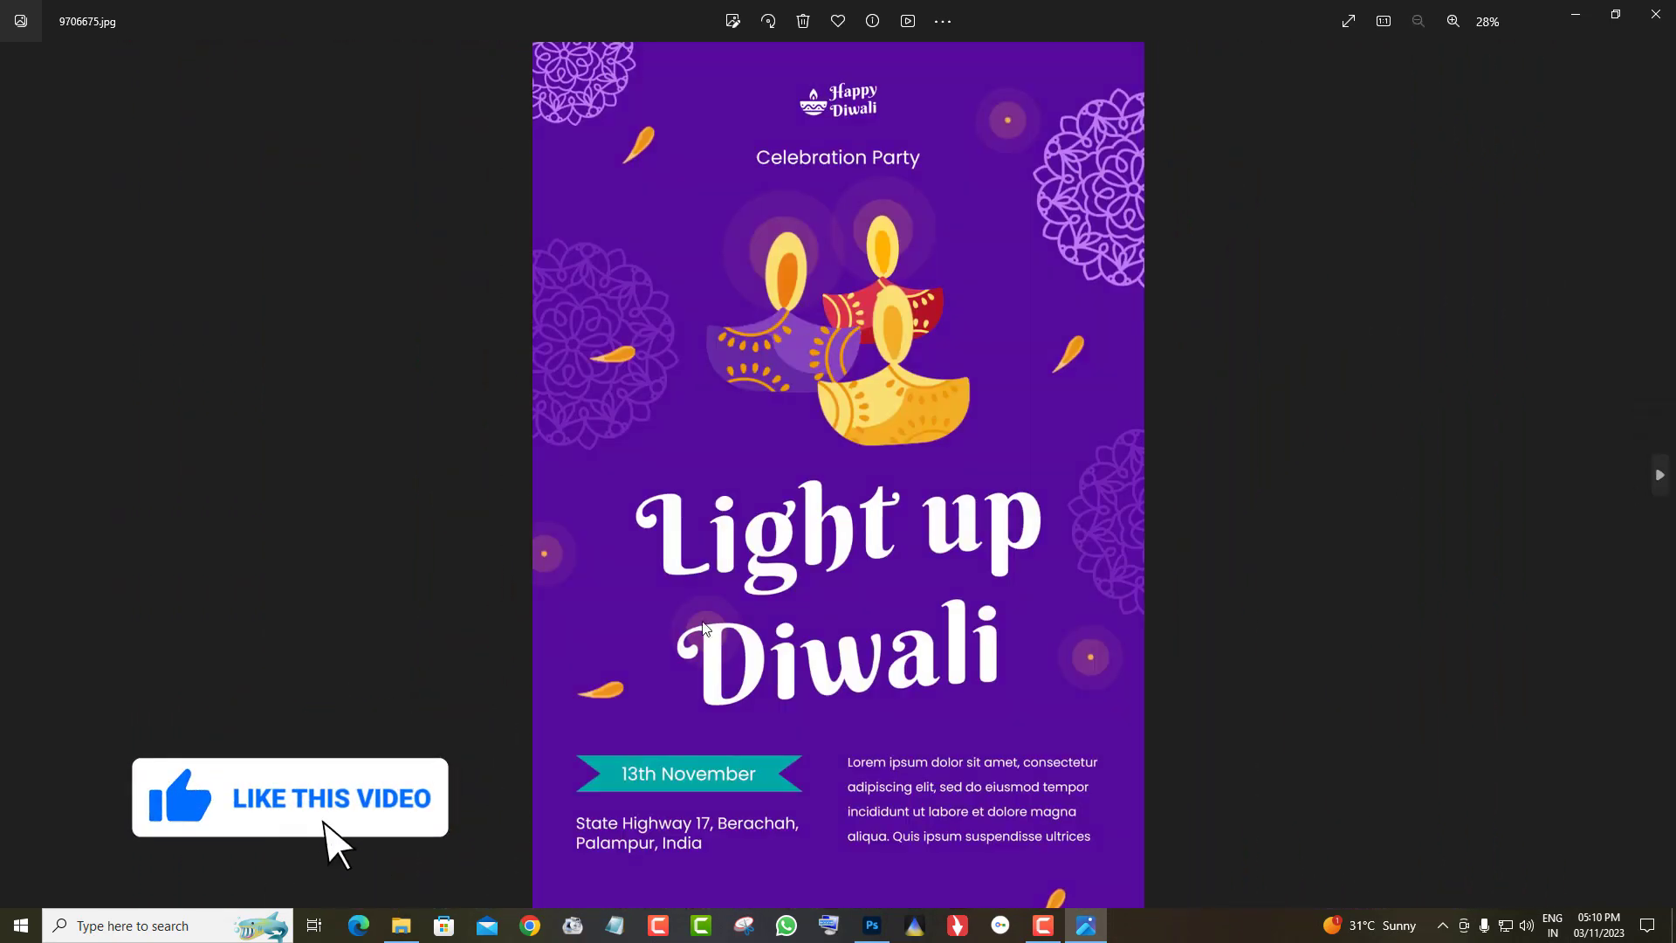
scroll(775, 365, "up", 3)
scroll(690, 665, "down", 3)
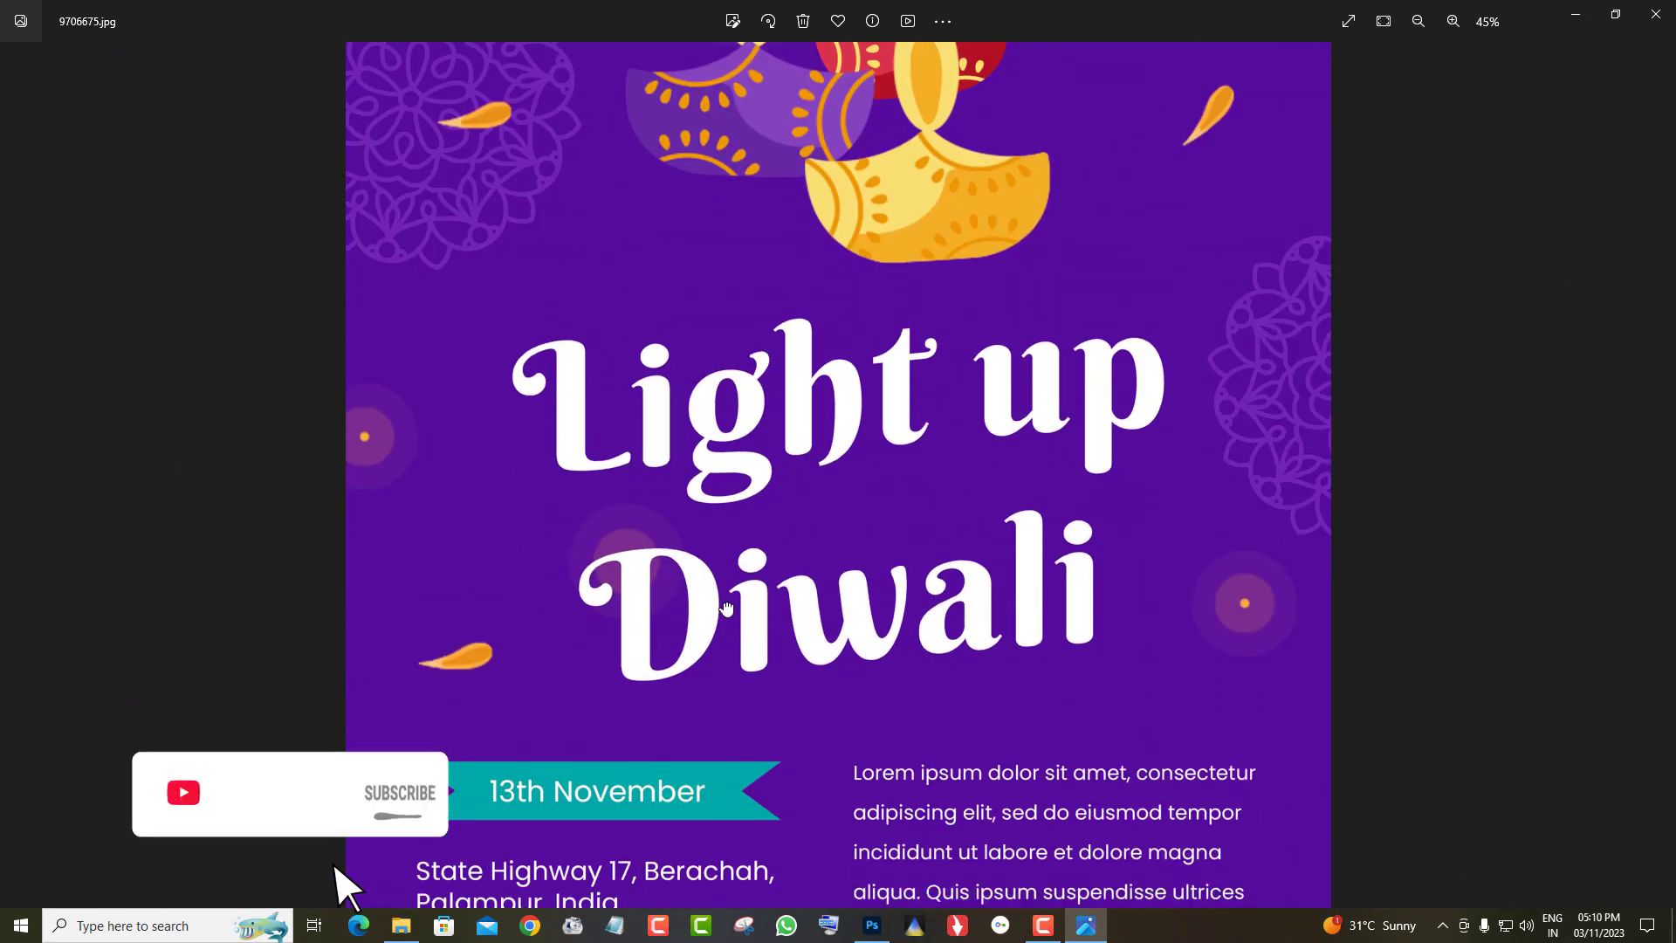
scroll(690, 665, "up", 4)
scroll(874, 738, "down", 5)
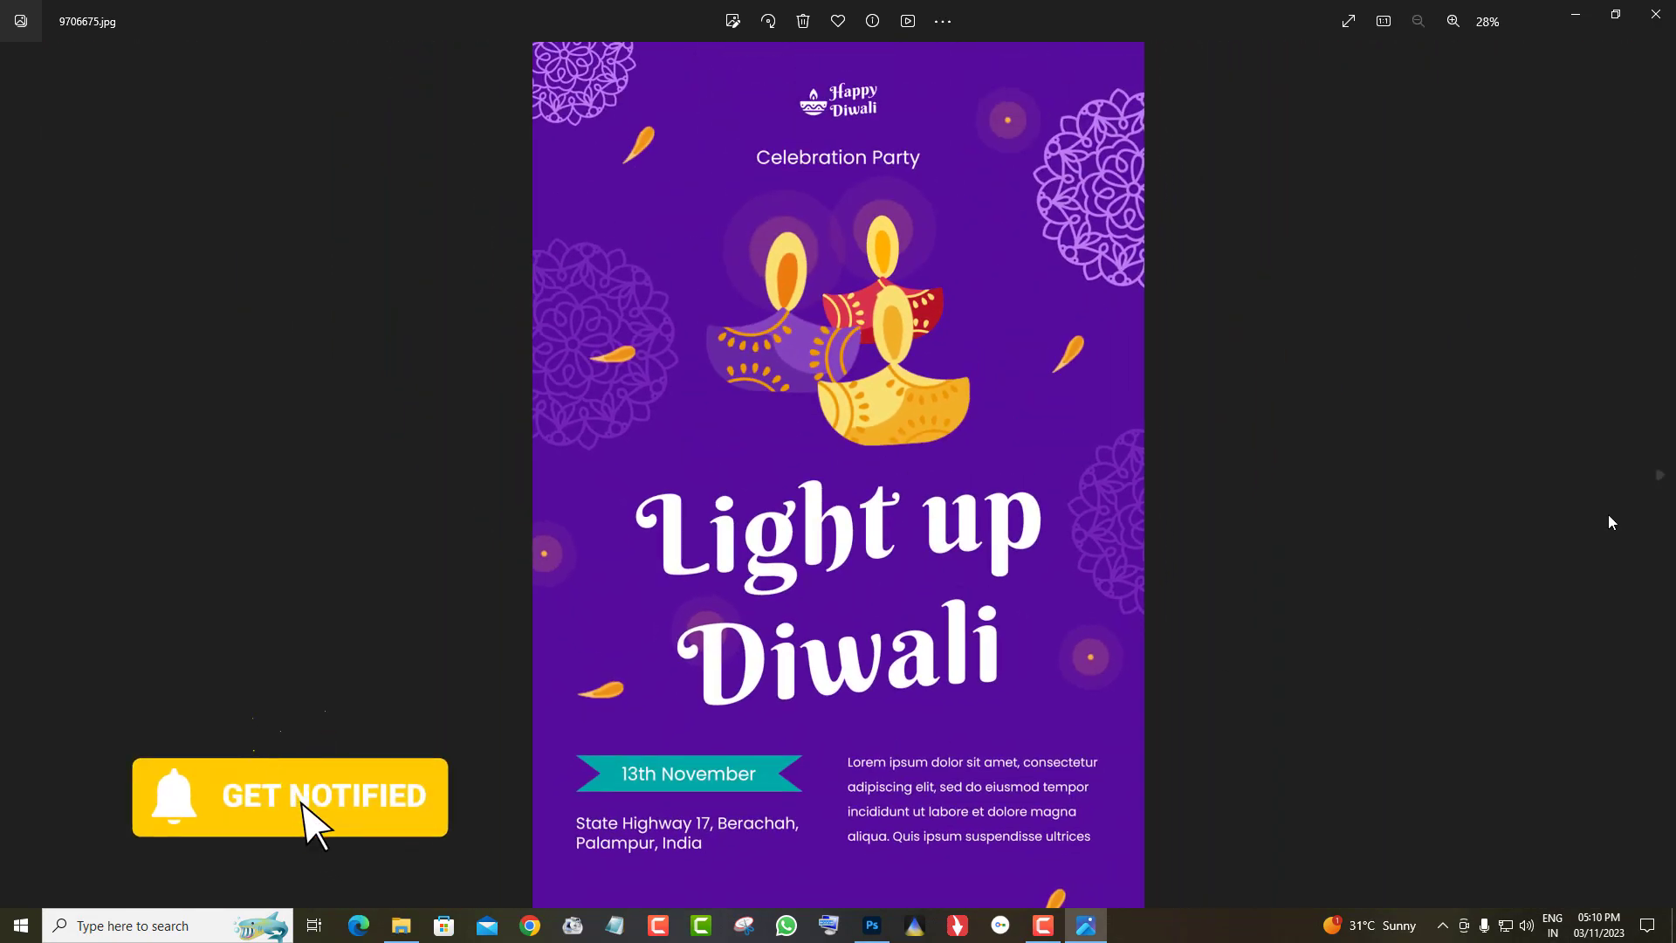
Step: Advance to the purple candle-tray "13 nov" poster, 9718508.jpg, and inspect its text, candles and fireworks up close
left_click(1657, 475)
scroll(976, 261, "up", 3)
left_click_drag(976, 261, 1004, 191)
scroll(1076, 609, "down", 2)
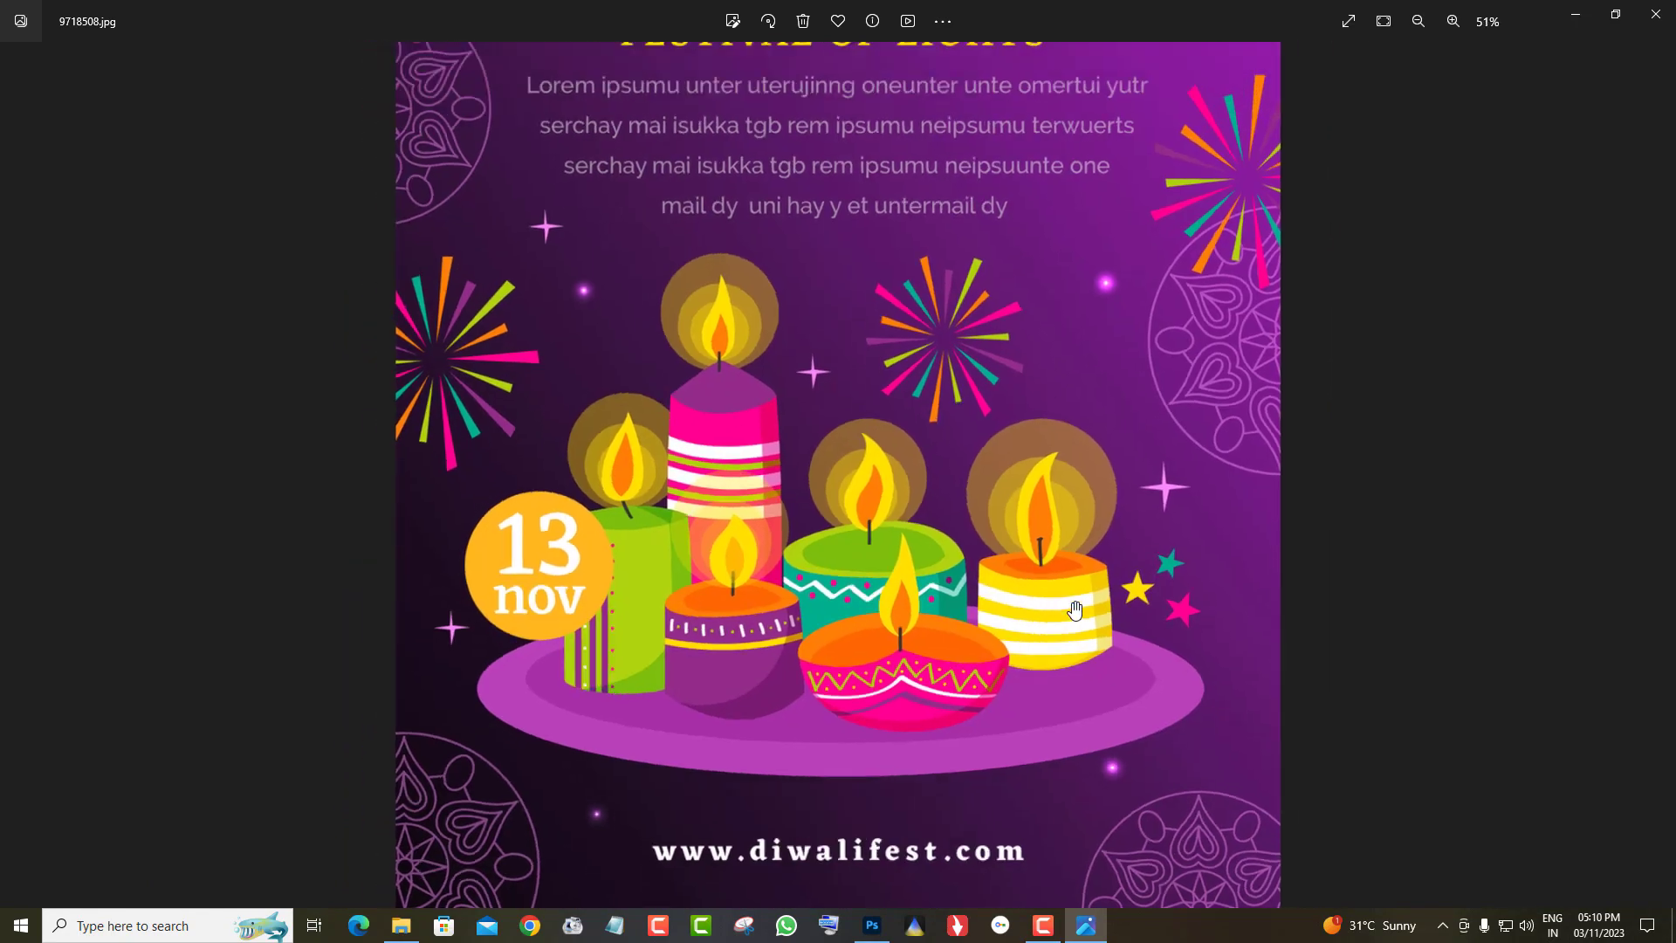
scroll(1075, 609, "down", 1)
Step: Advance to the dark blue sky-lantern "Happy Diwali" poster, 9739225.jpg, and inspect its lanterns, title and date up close
left_click(1653, 472)
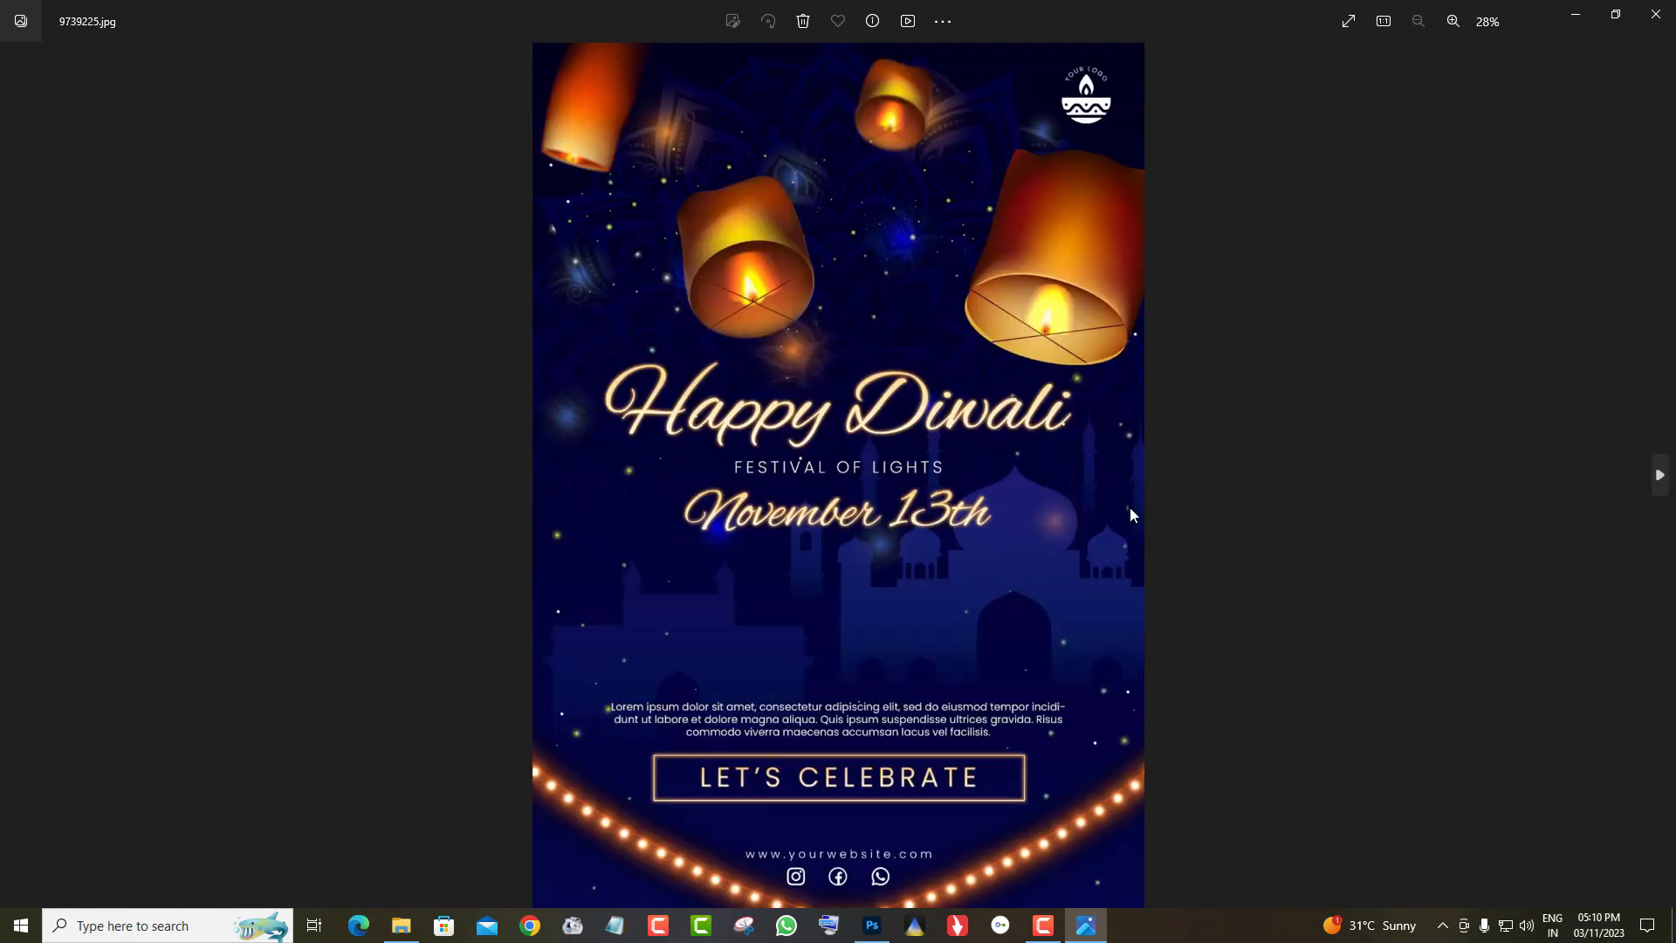
scroll(922, 605, "up", 4)
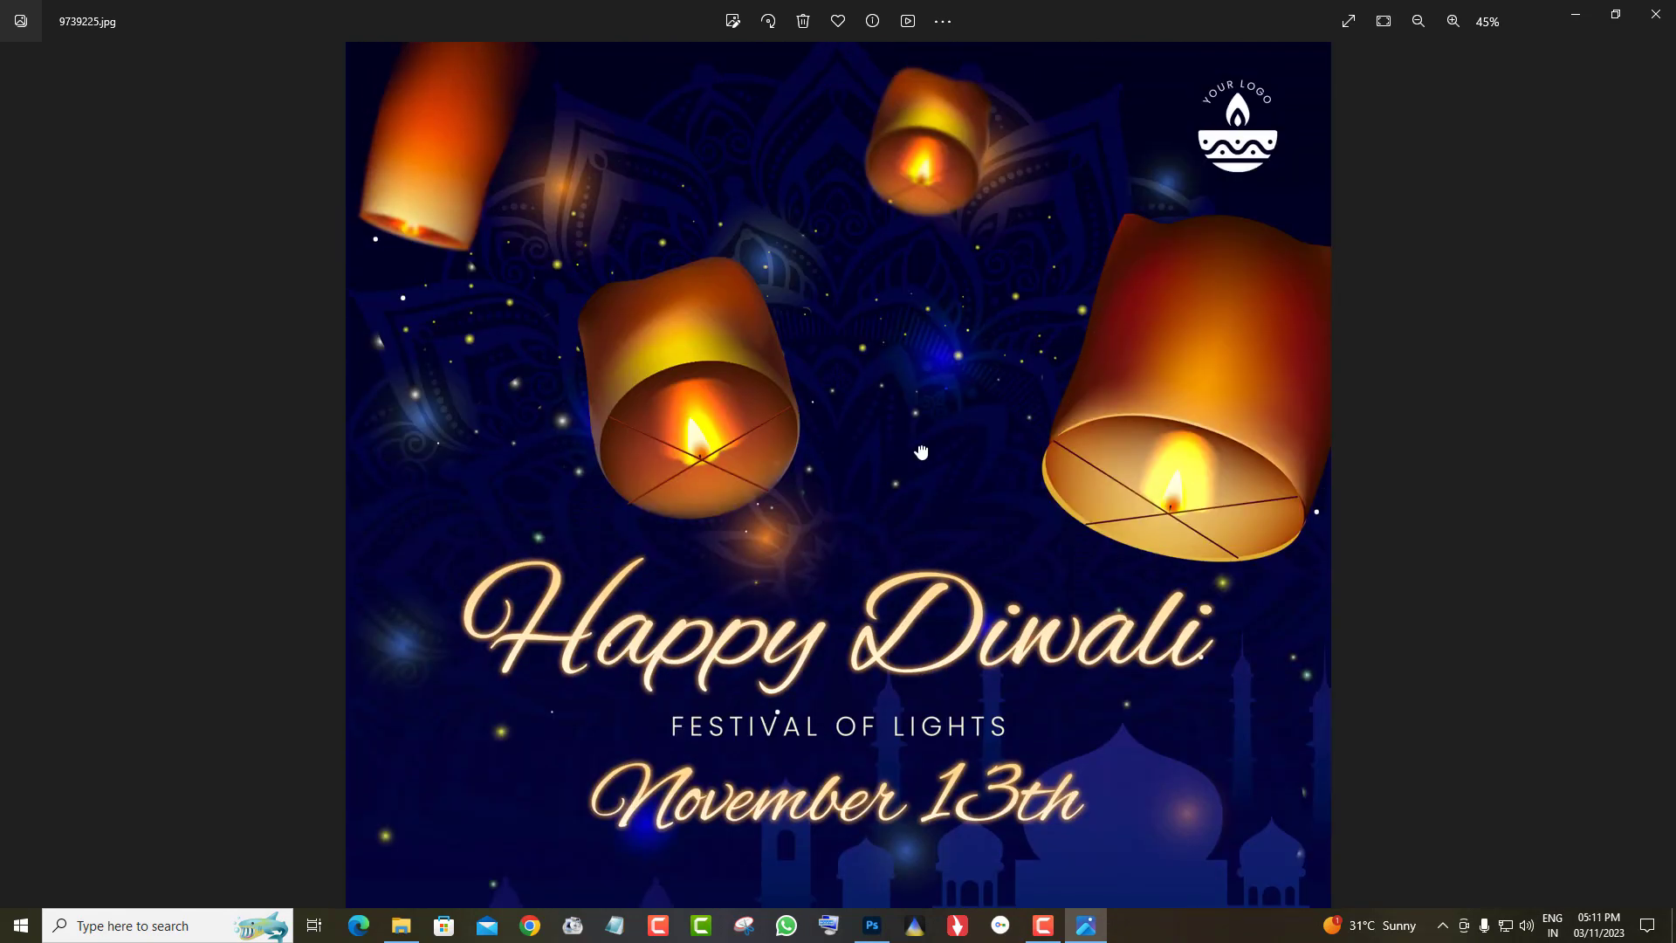
left_click_drag(922, 452, 917, 170)
scroll(899, 610, "up", 5)
left_click_drag(902, 344, 915, 516)
scroll(915, 516, "down", 5)
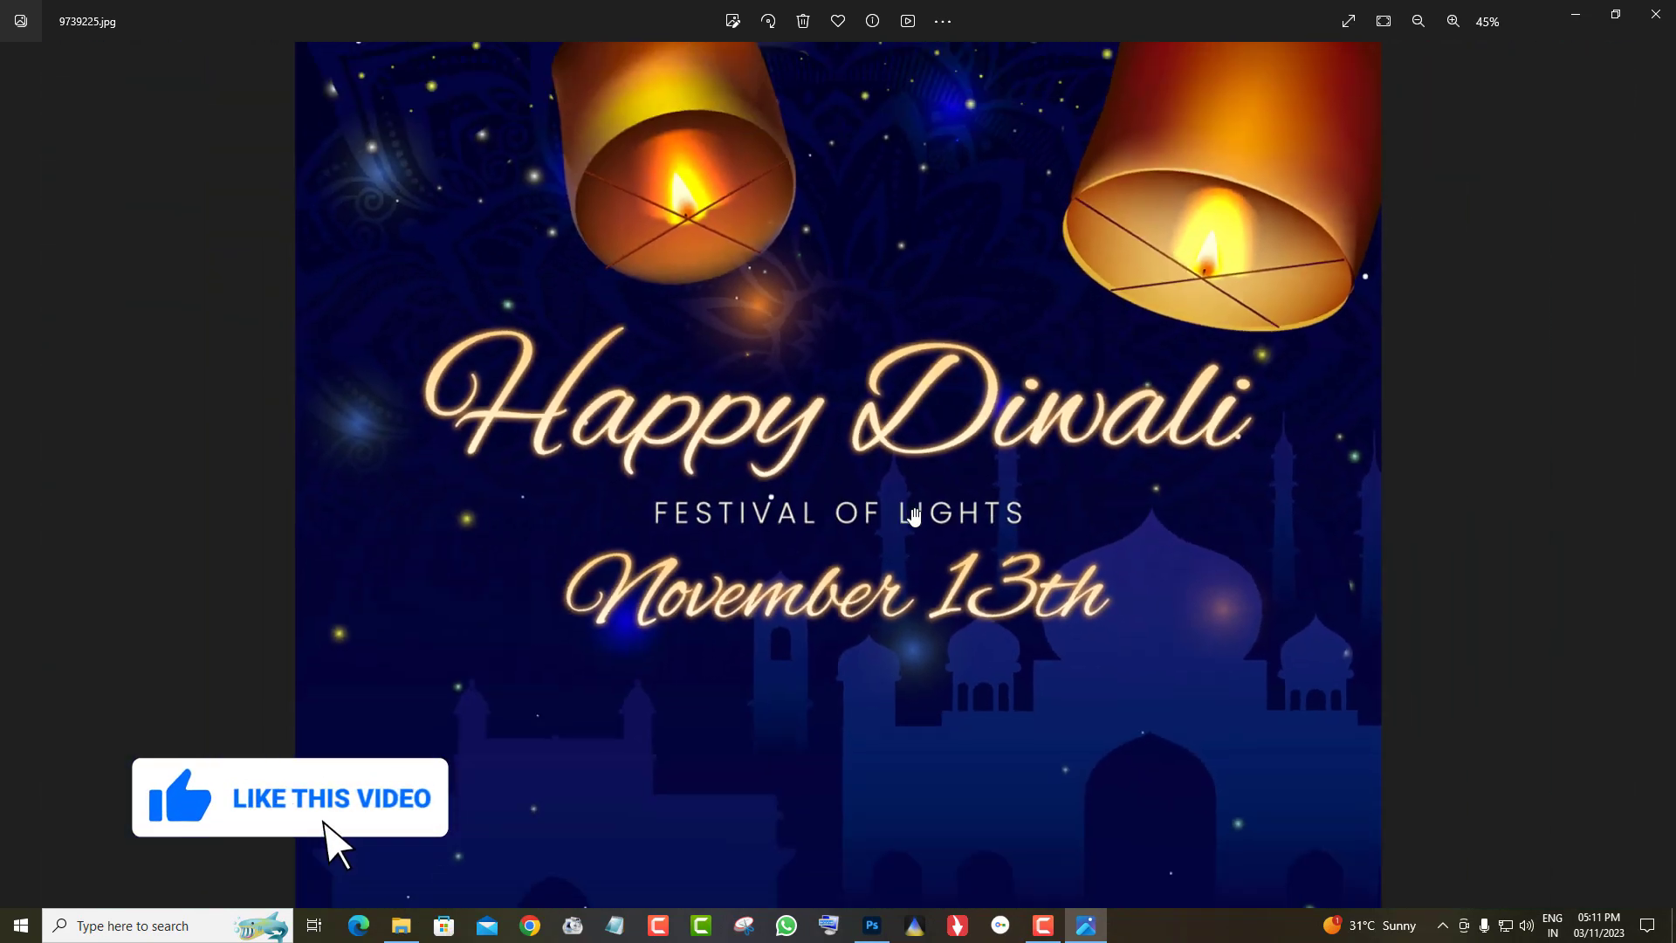
scroll(914, 516, "down", 3)
Step: Advance to the navy elephant "Happy Diwali" poster, 9742022.jpg, and inspect its event details and large title up close
left_click(1653, 471)
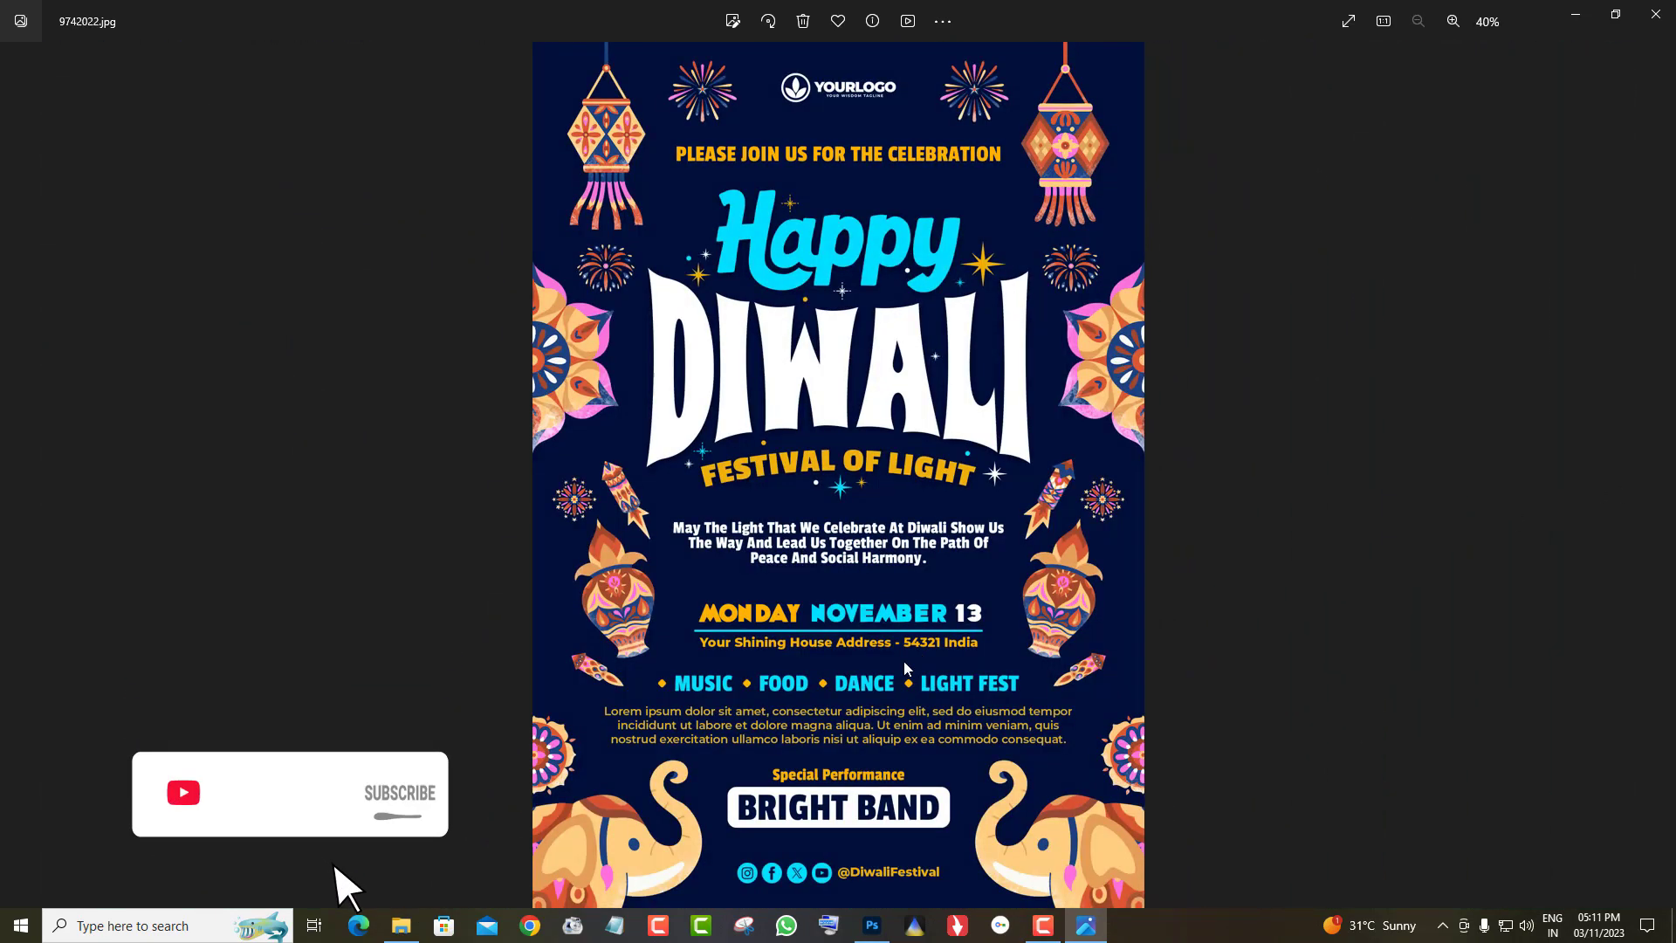
scroll(905, 668, "up", 6)
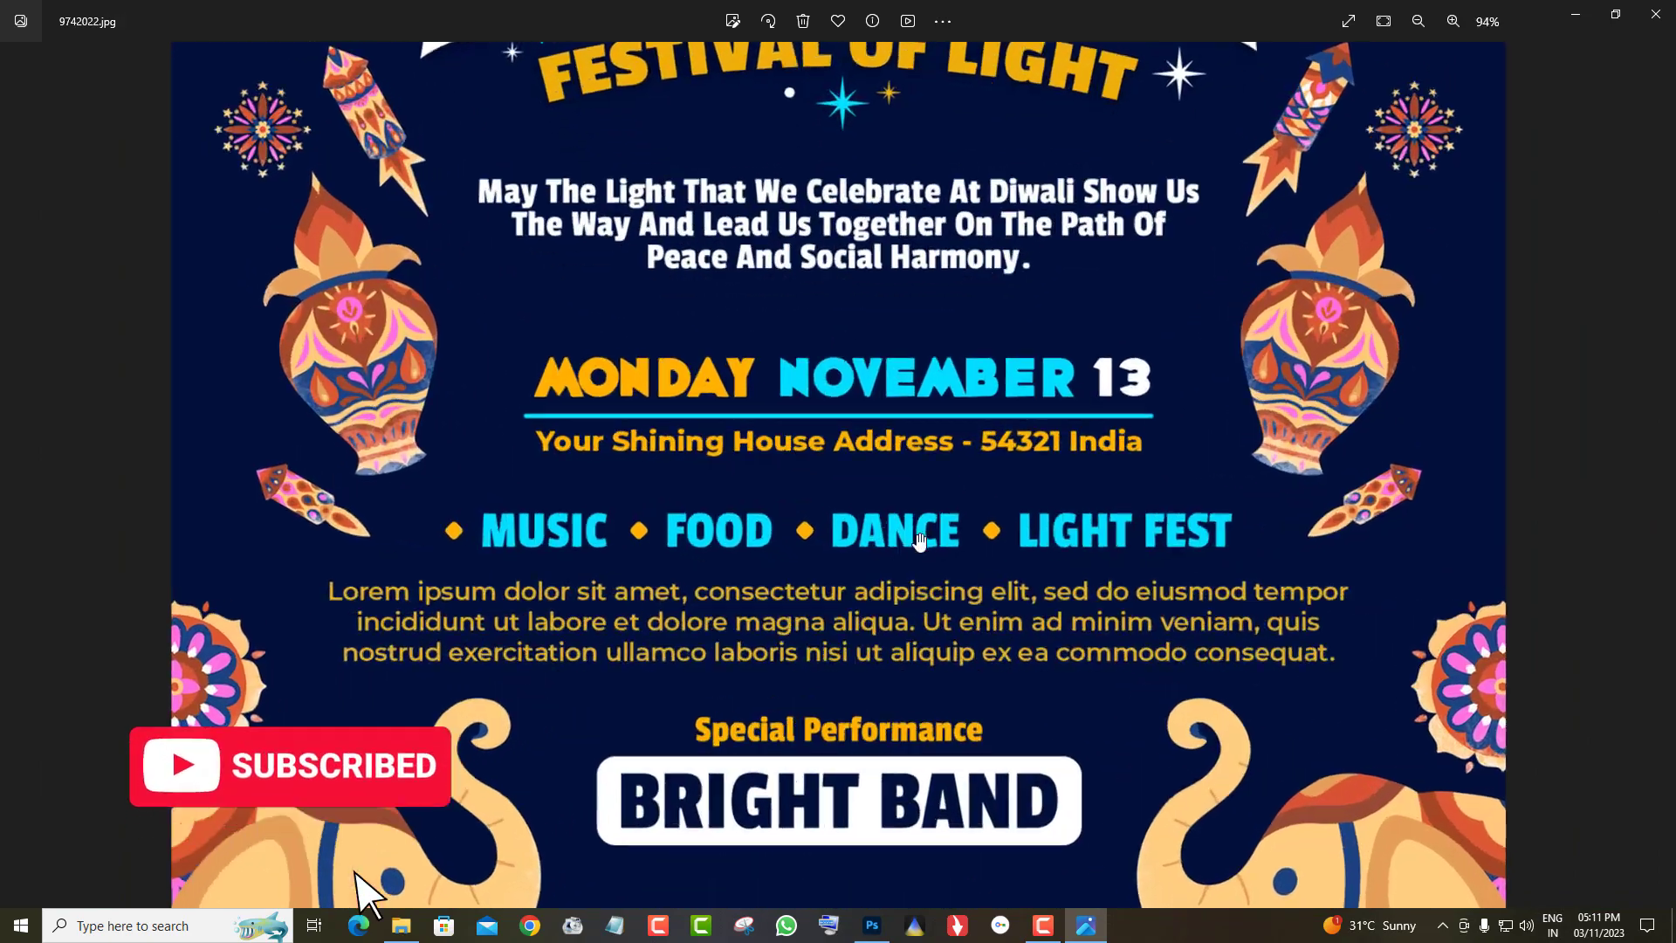
scroll(920, 541, "down", 2)
left_click_drag(950, 374, 955, 696)
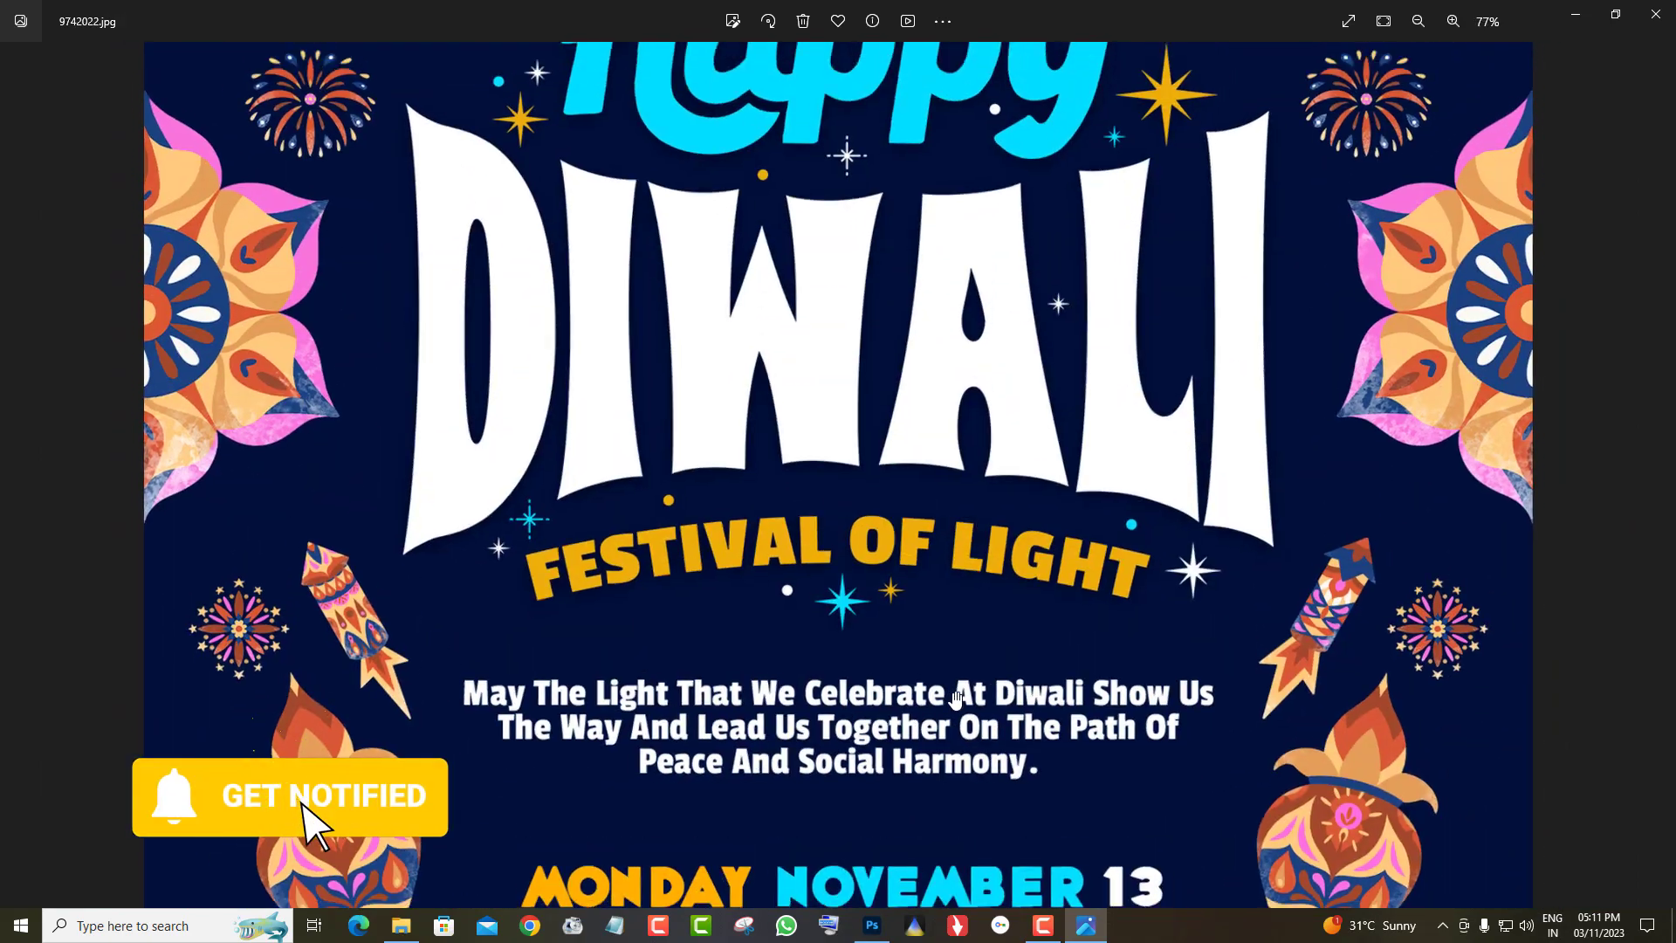
scroll(955, 696, "down", 2)
Step: Advance to the vertical lantern design with "Let's celebrate together", 011.jpg, and inspect it from its title down to "Swipe up"
key("Right")
scroll(872, 519, "up", 3)
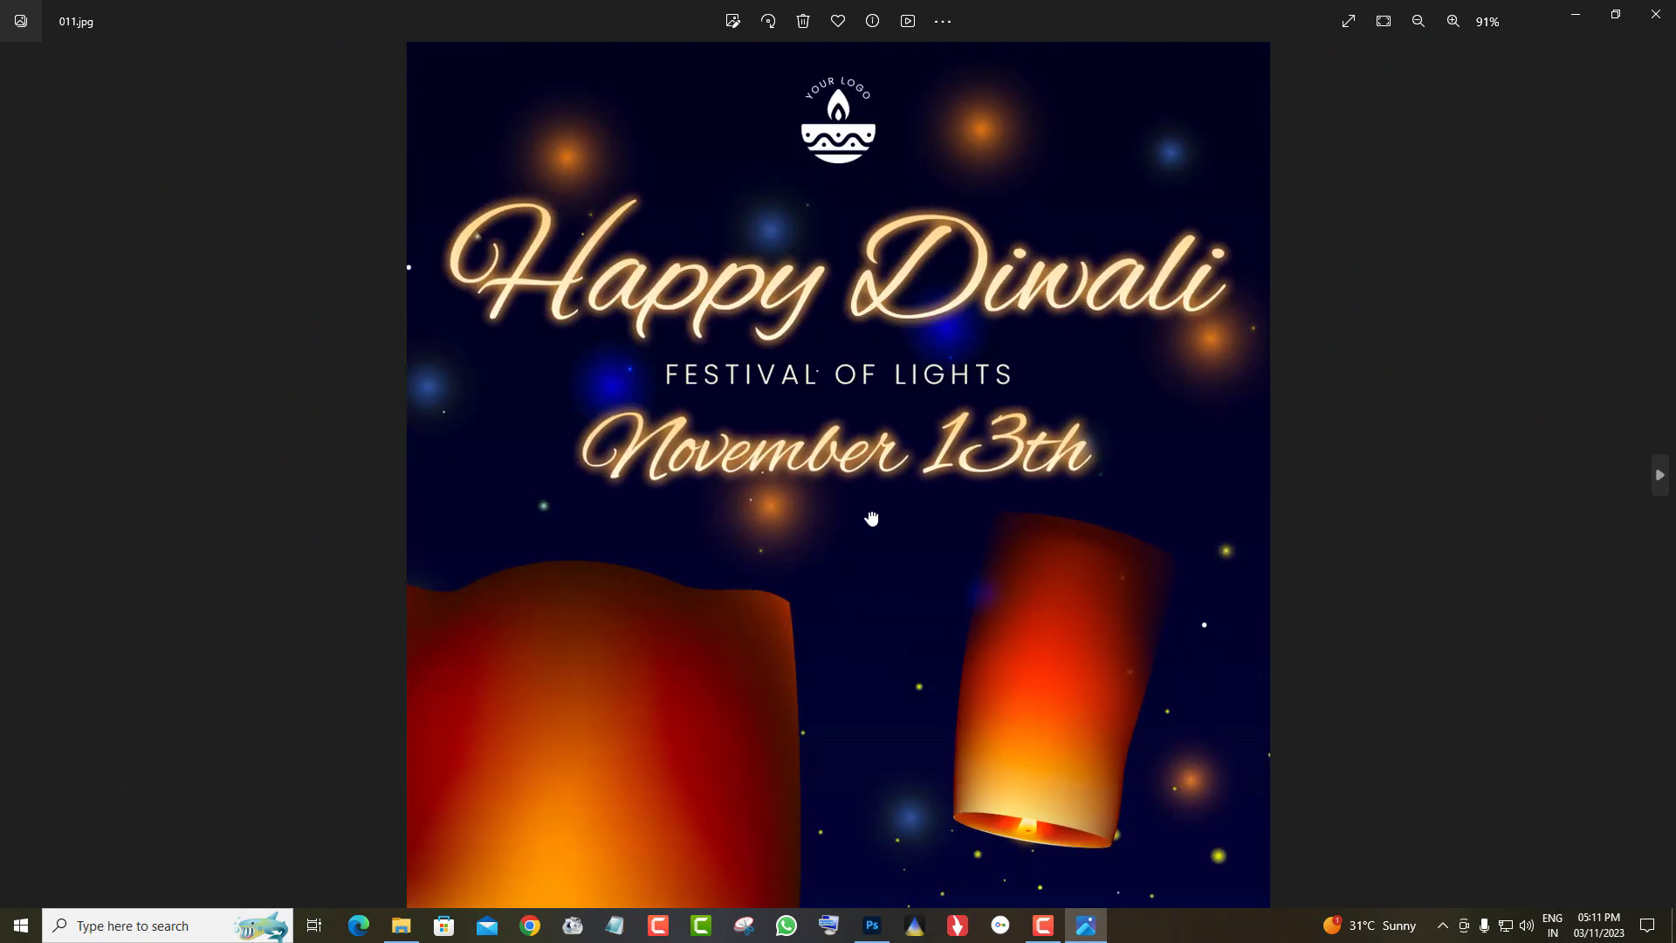
scroll(871, 519, "down", 10)
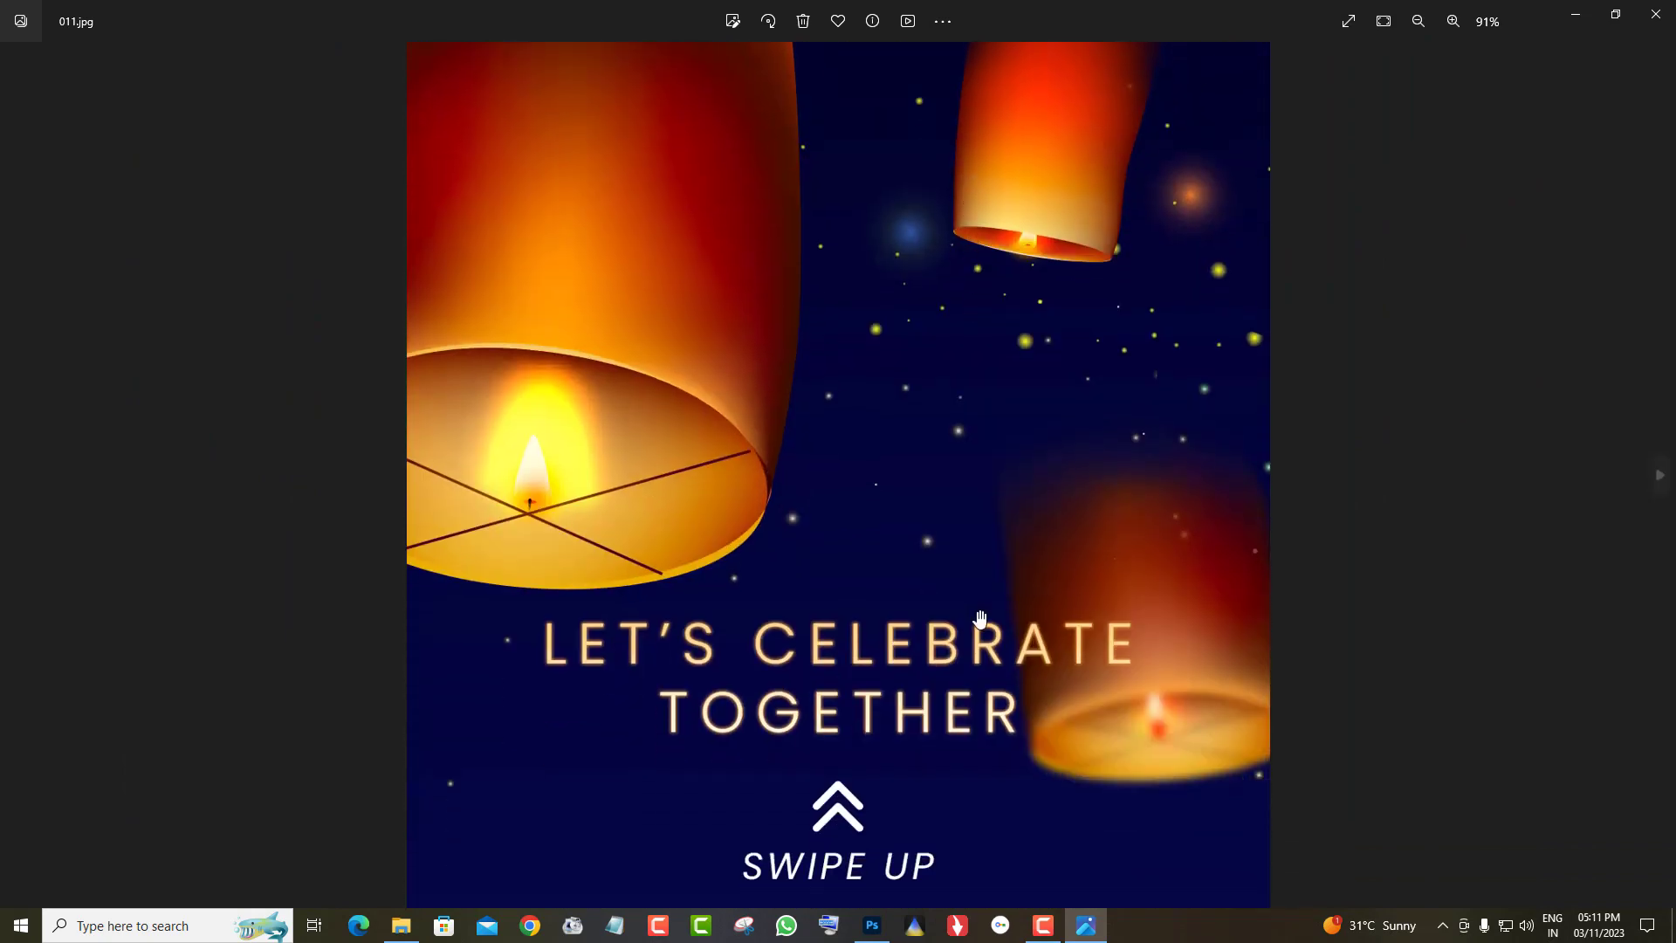
scroll(980, 619, "down", 2)
Step: Advance to the vertical design with three candles, 012.jpg, and inspect its title, lanterns and candles up close
left_click(1658, 476)
scroll(935, 599, "up", 3)
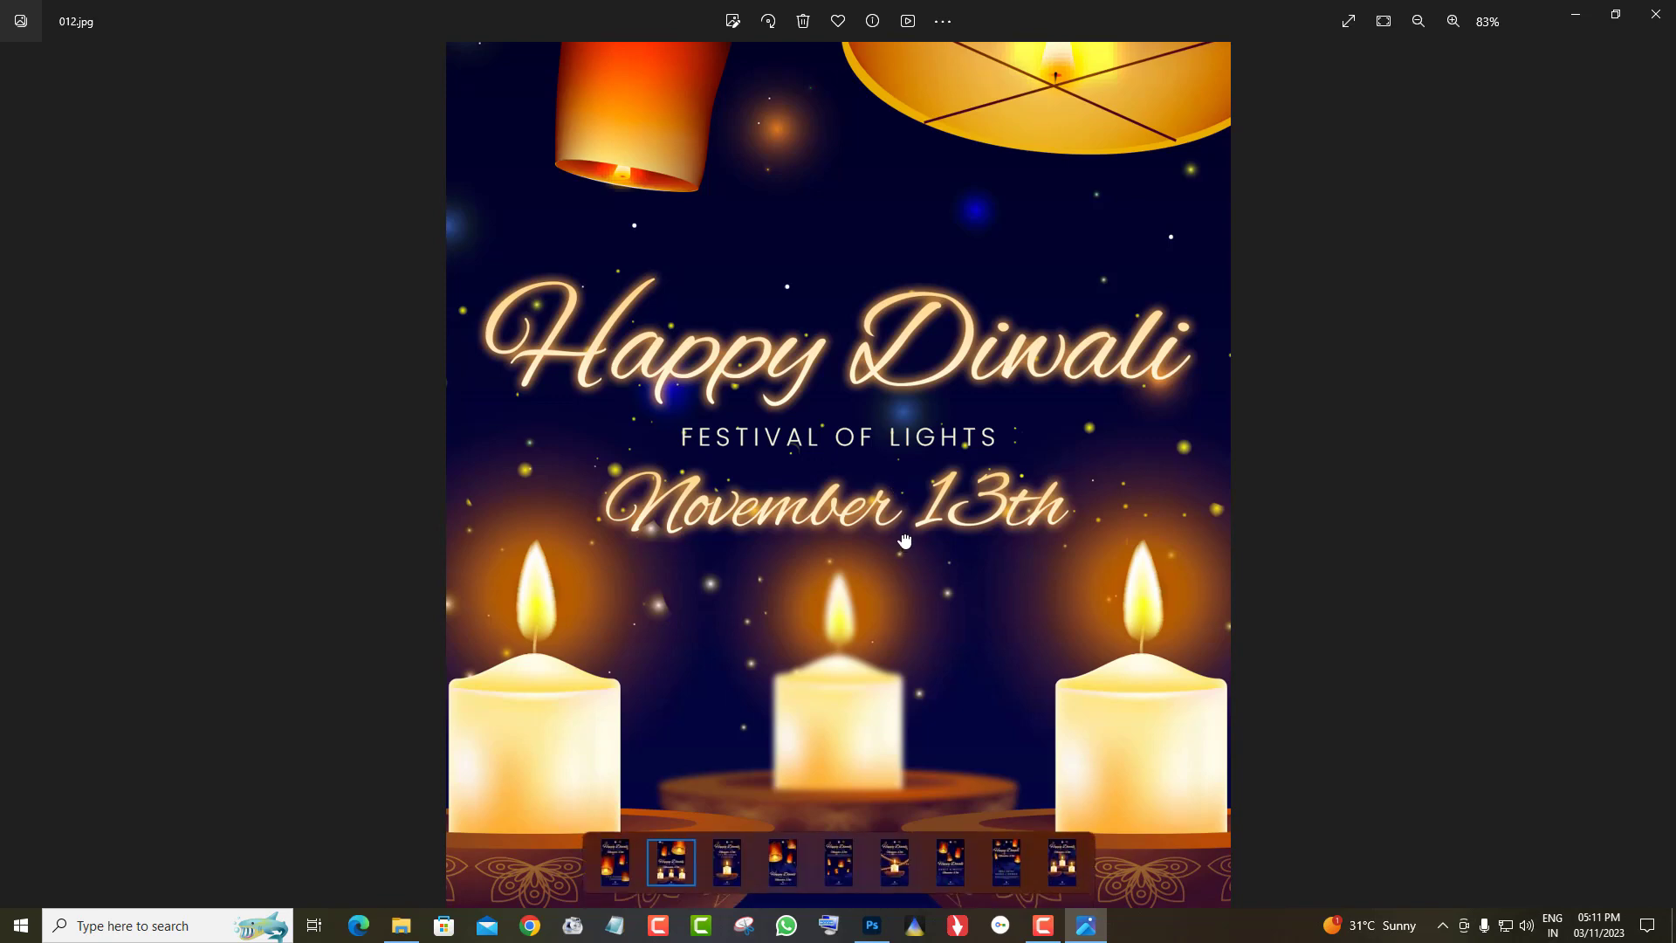
scroll(905, 541, "up", 2)
scroll(954, 489, "down", 4)
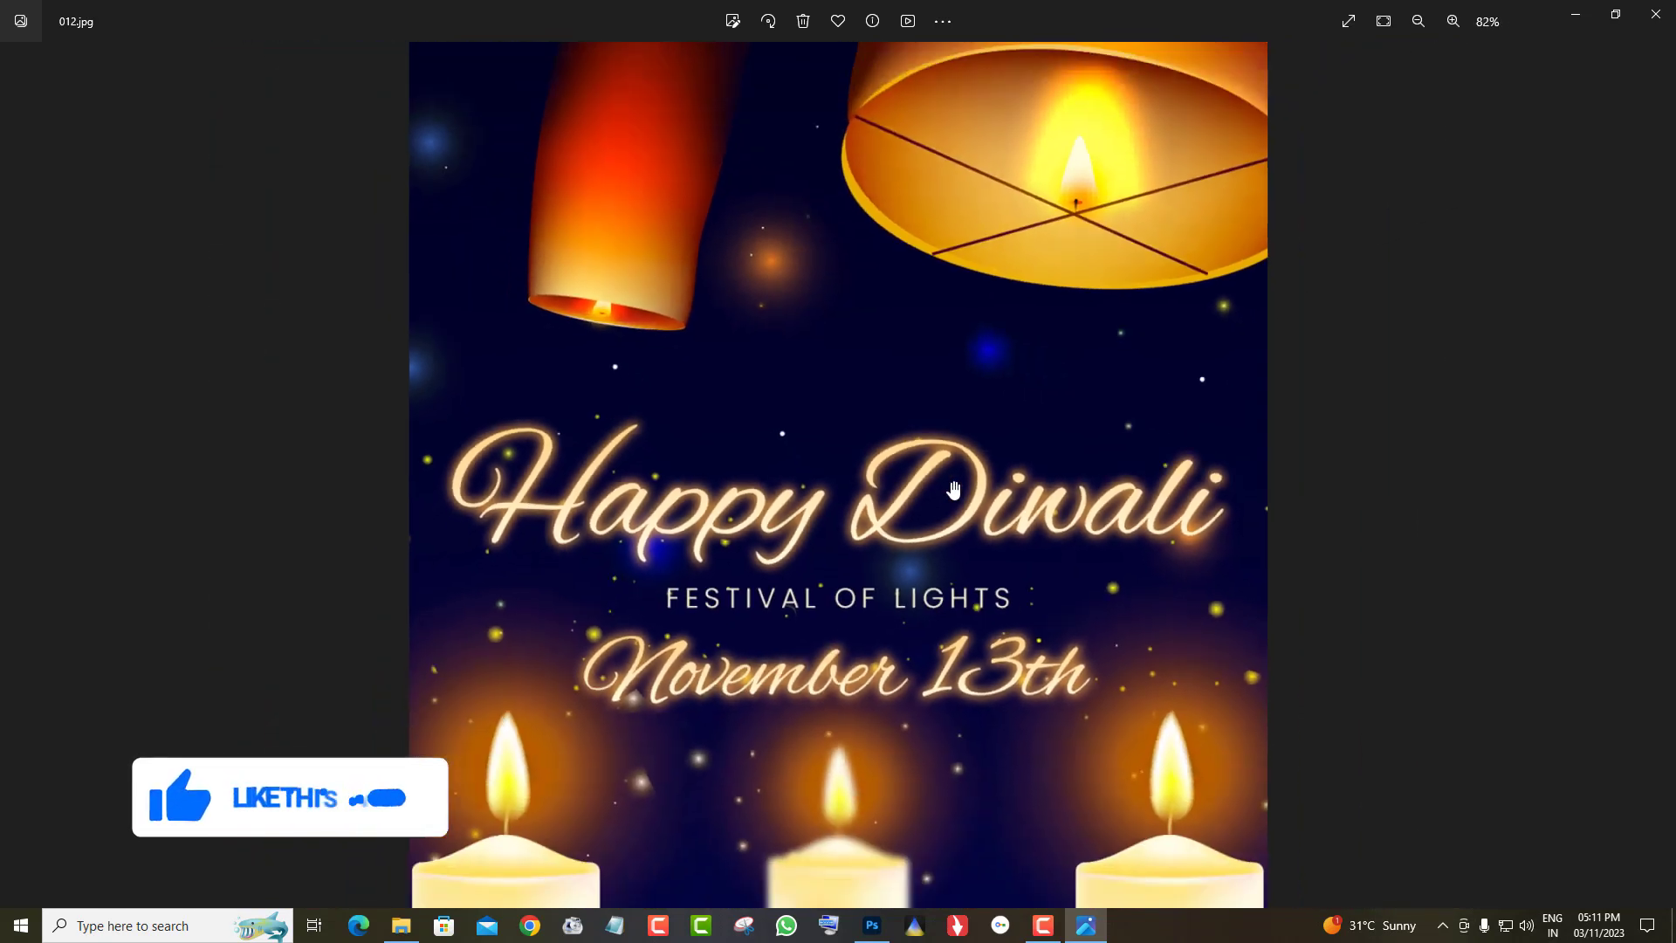
scroll(953, 489, "down", 3)
Step: Advance to the vertical single-candle design, 013.jpg, and inspect its text and candle bowl up close
left_click(1659, 476)
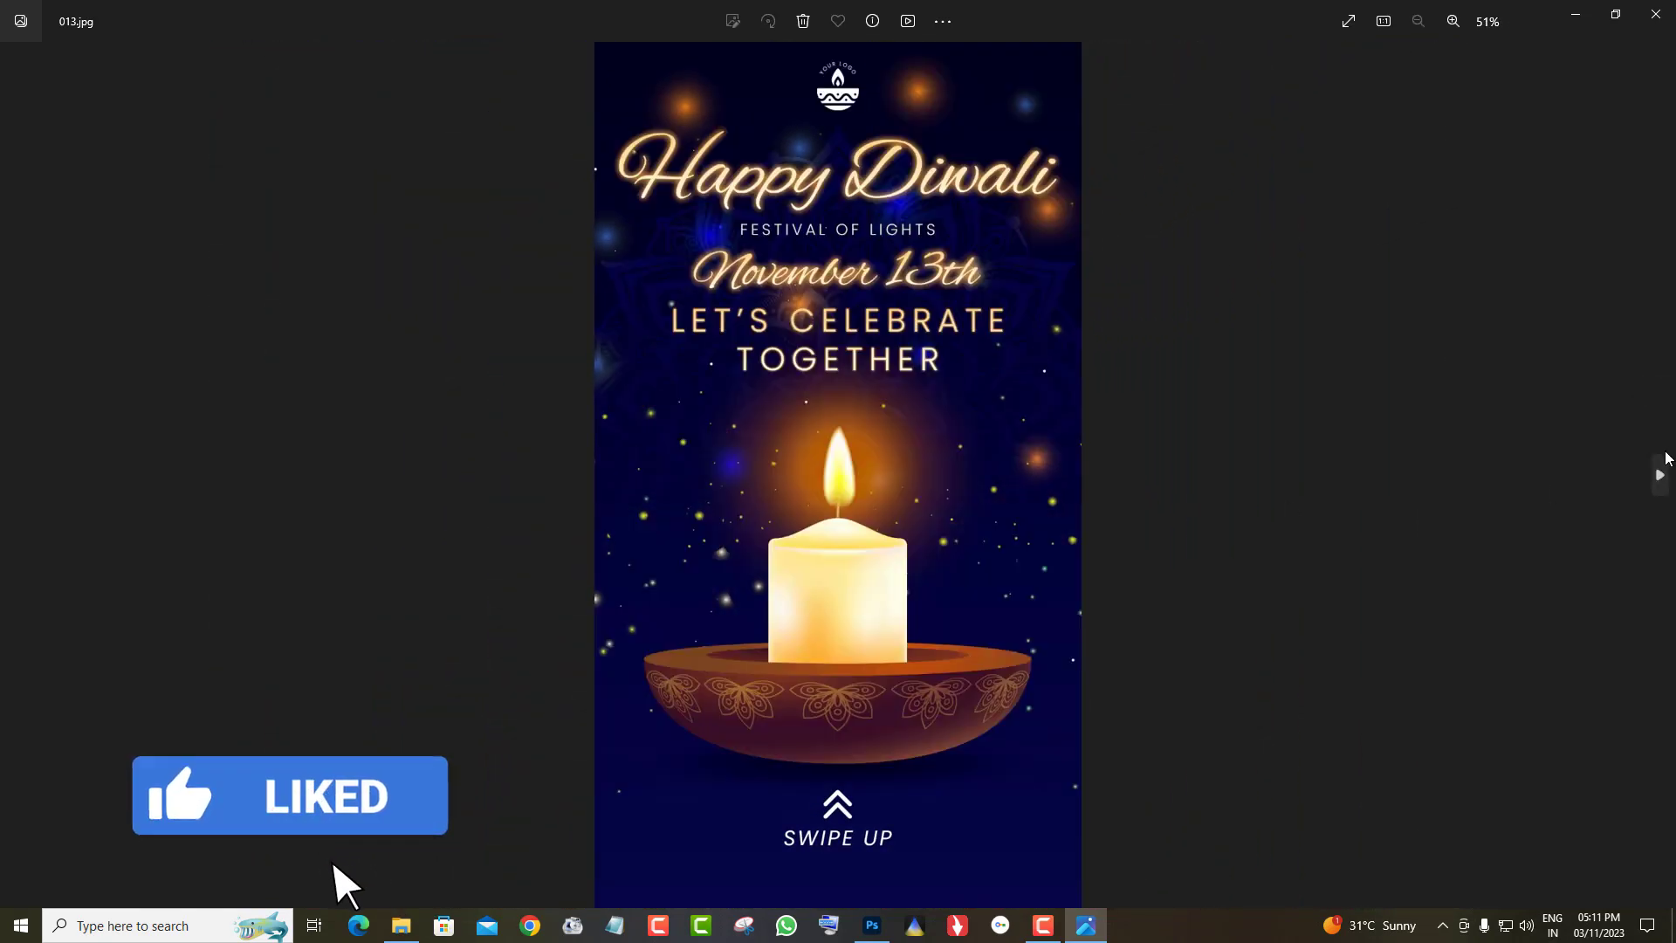
scroll(805, 512, "up", 2)
scroll(903, 610, "up", 1)
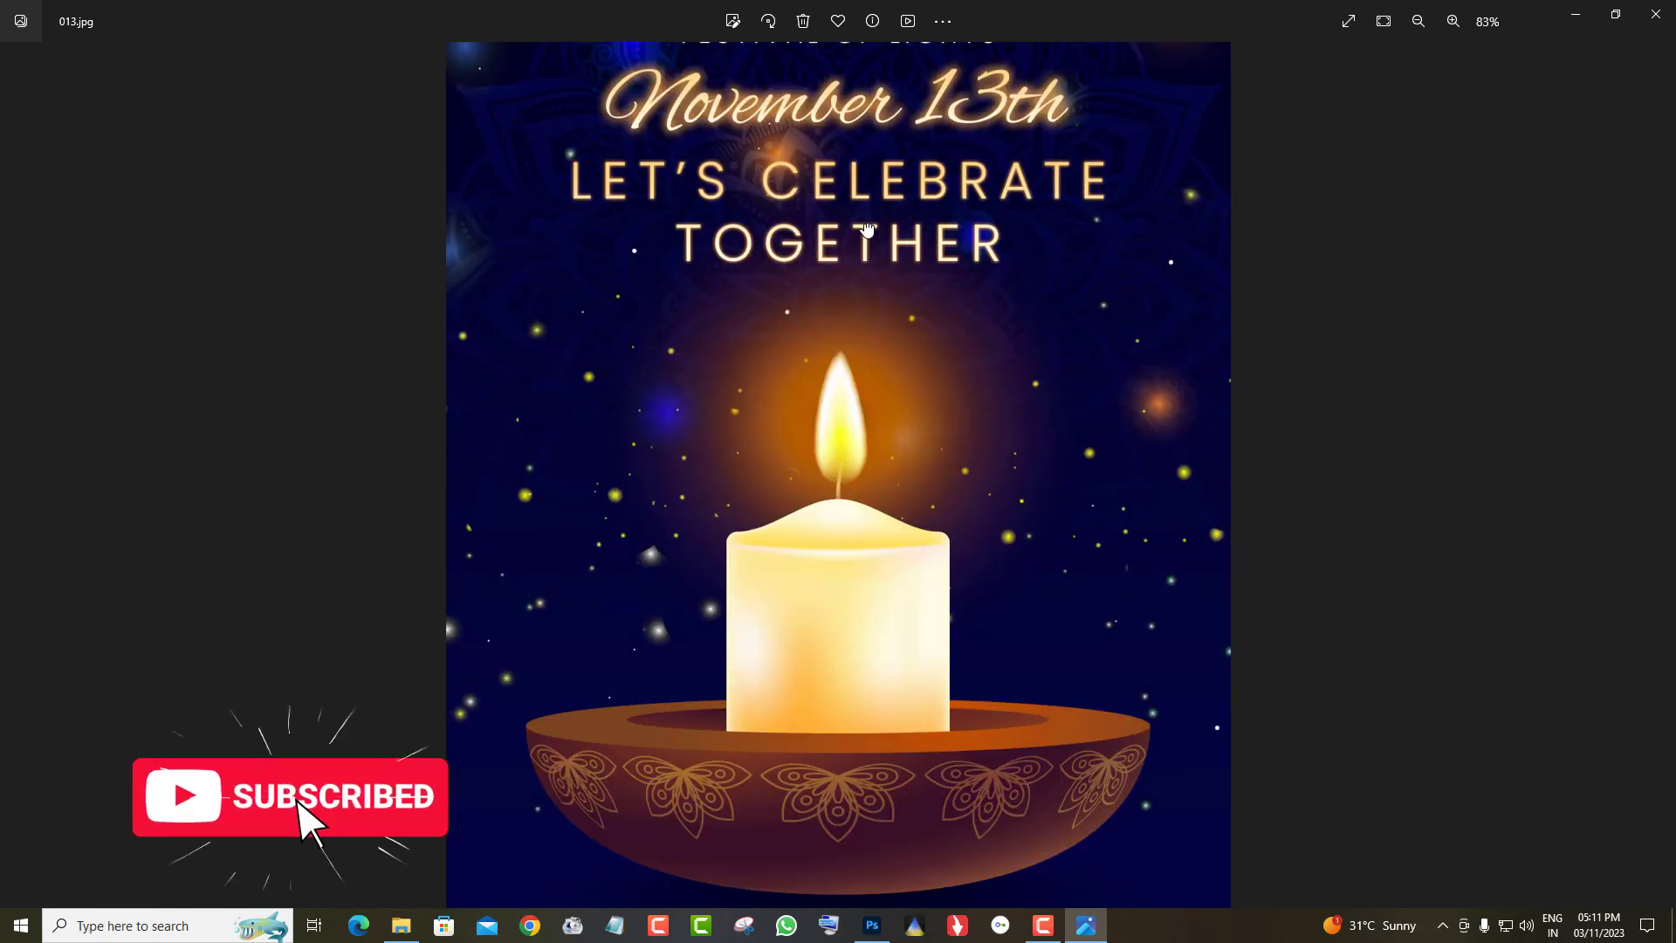
scroll(903, 610, "down", 3)
Step: Advance to the vertical lantern and palace design, 014.jpg, and inspect its title and palace silhouette up close
key("Right")
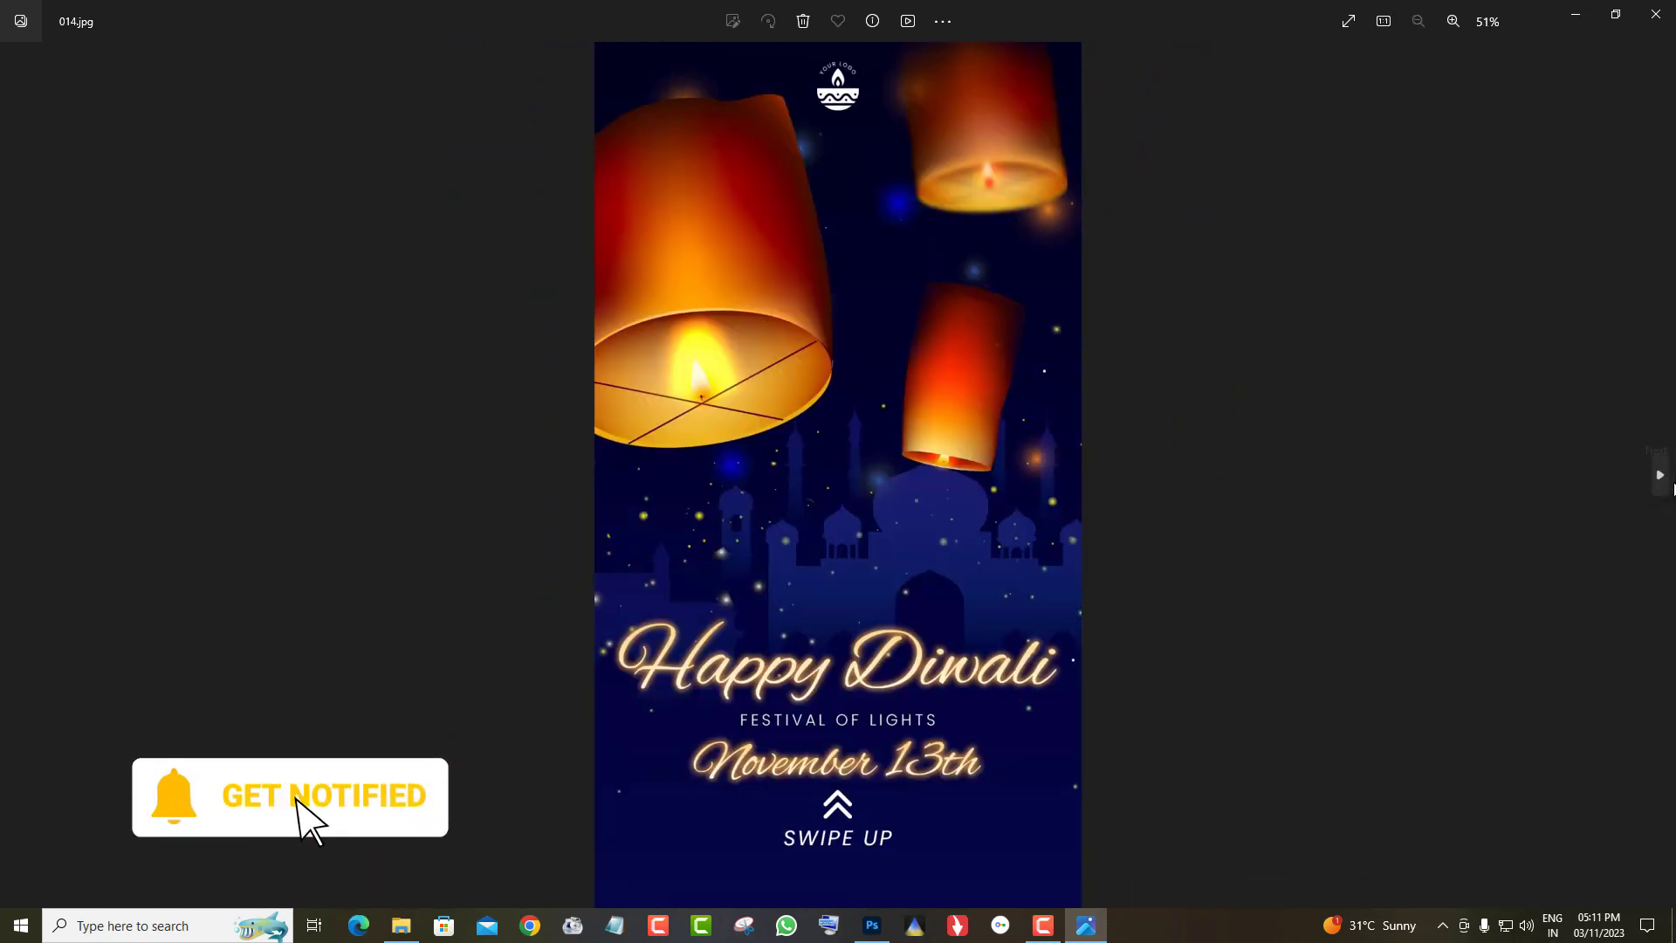
scroll(823, 644, "up", 2)
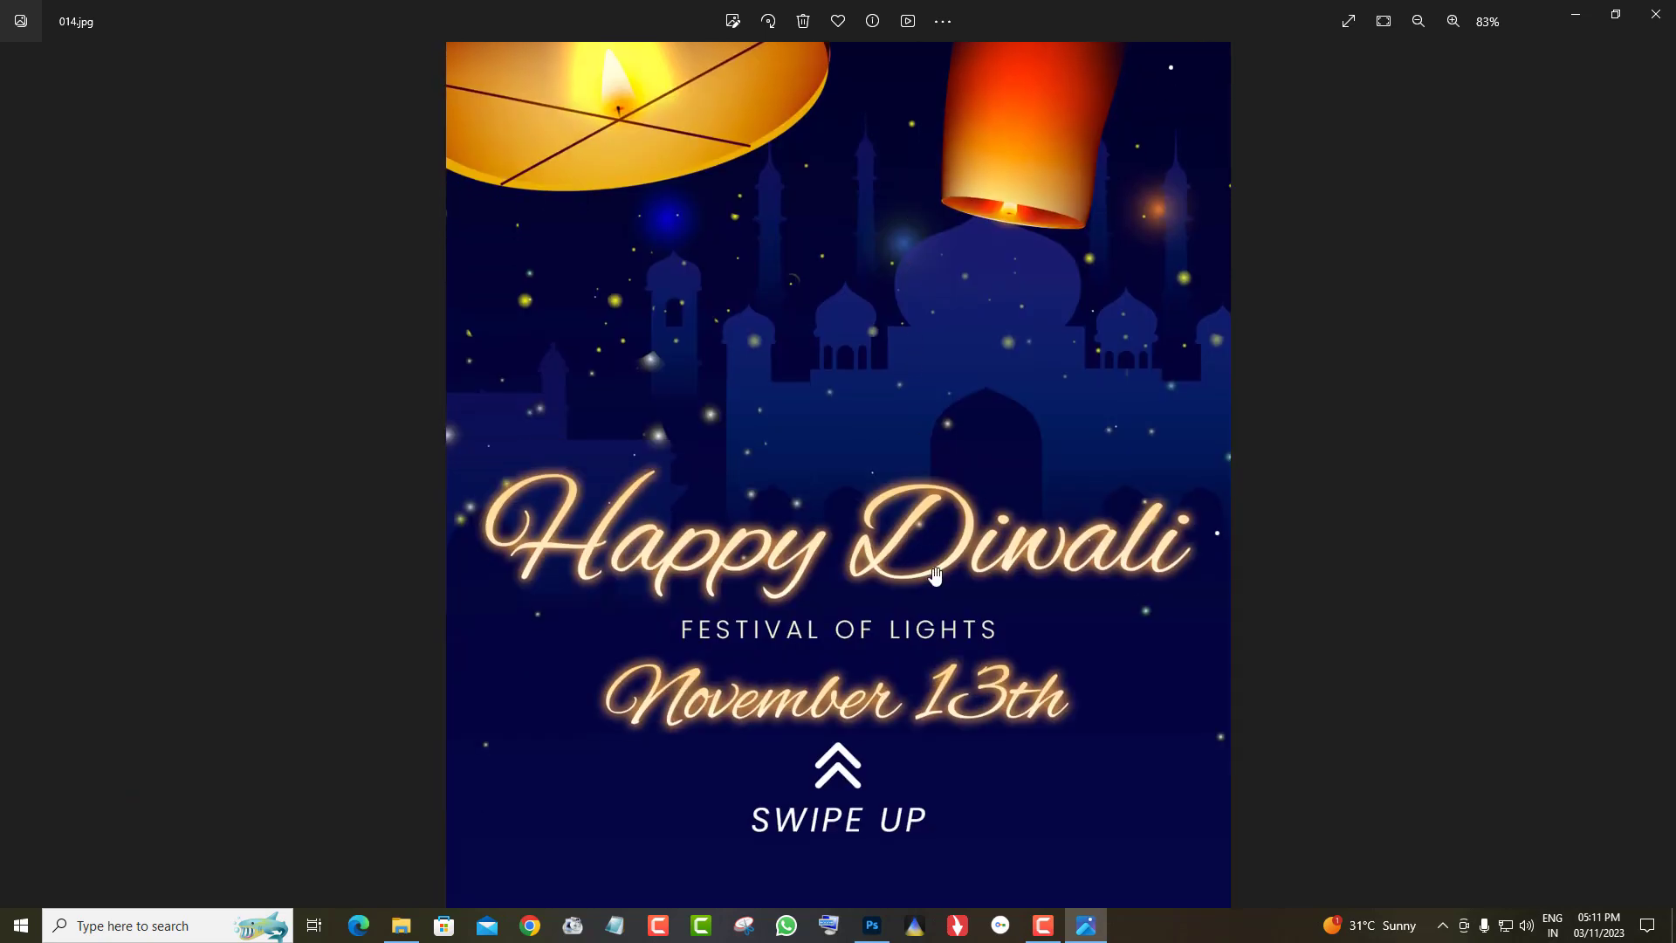
scroll(903, 507, "down", 2)
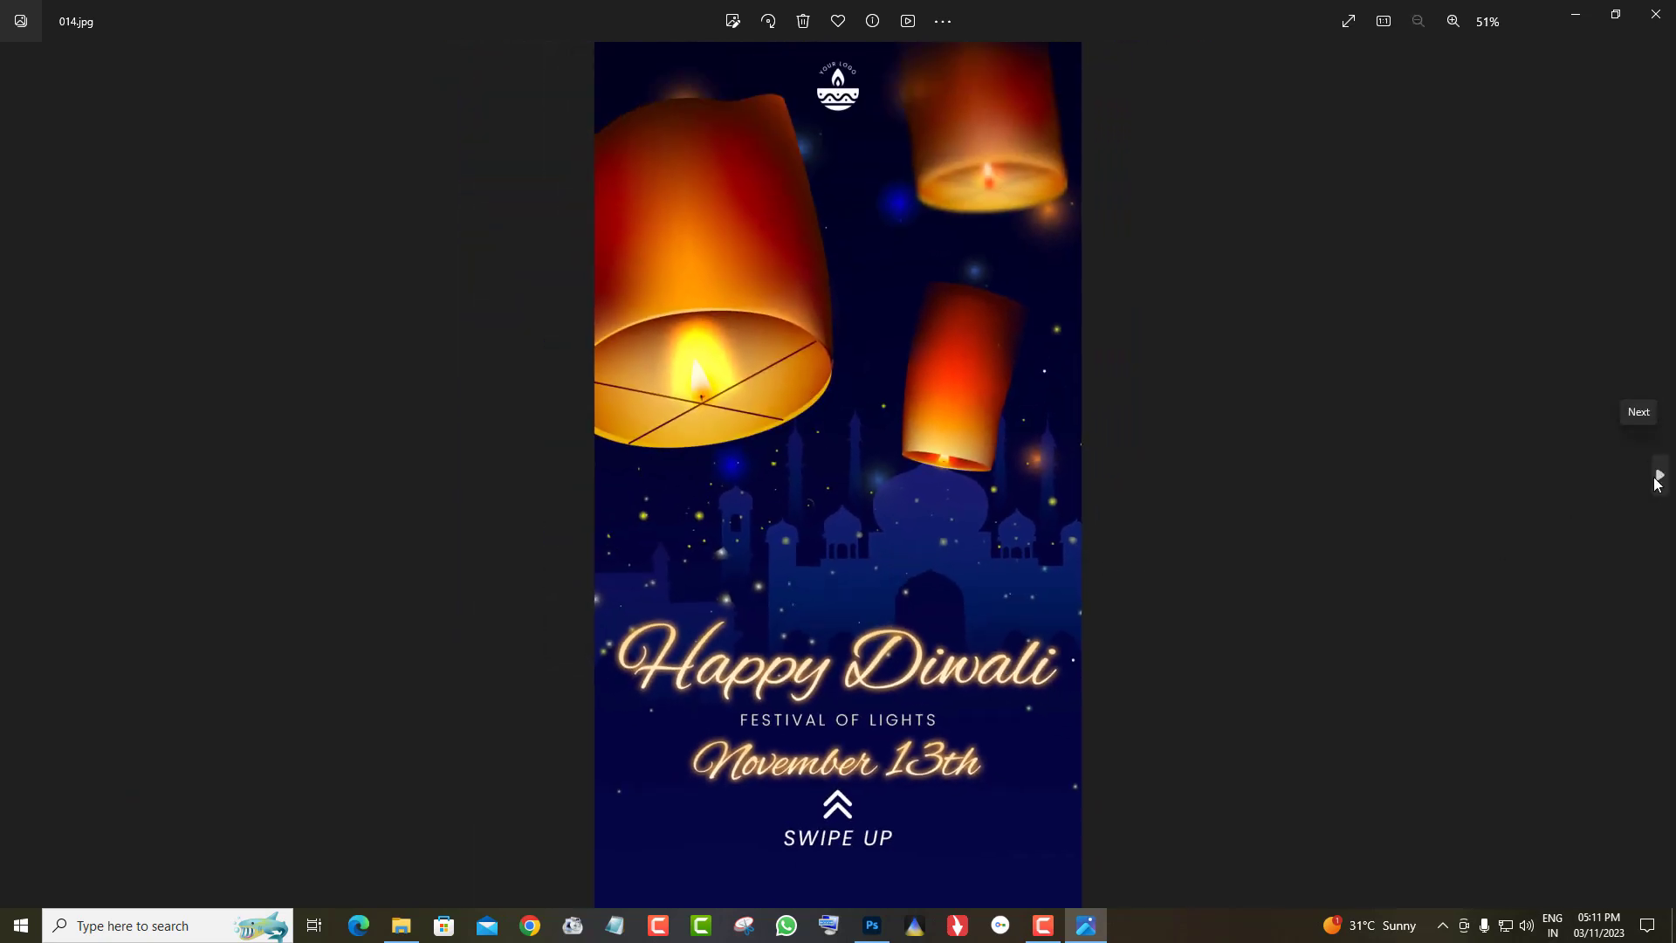
Step: Advance to the vertical floating-lantern design with a paragraph of text, 015.jpg, and inspect its upper half up close
left_click(1657, 476)
scroll(915, 564, "up", 2)
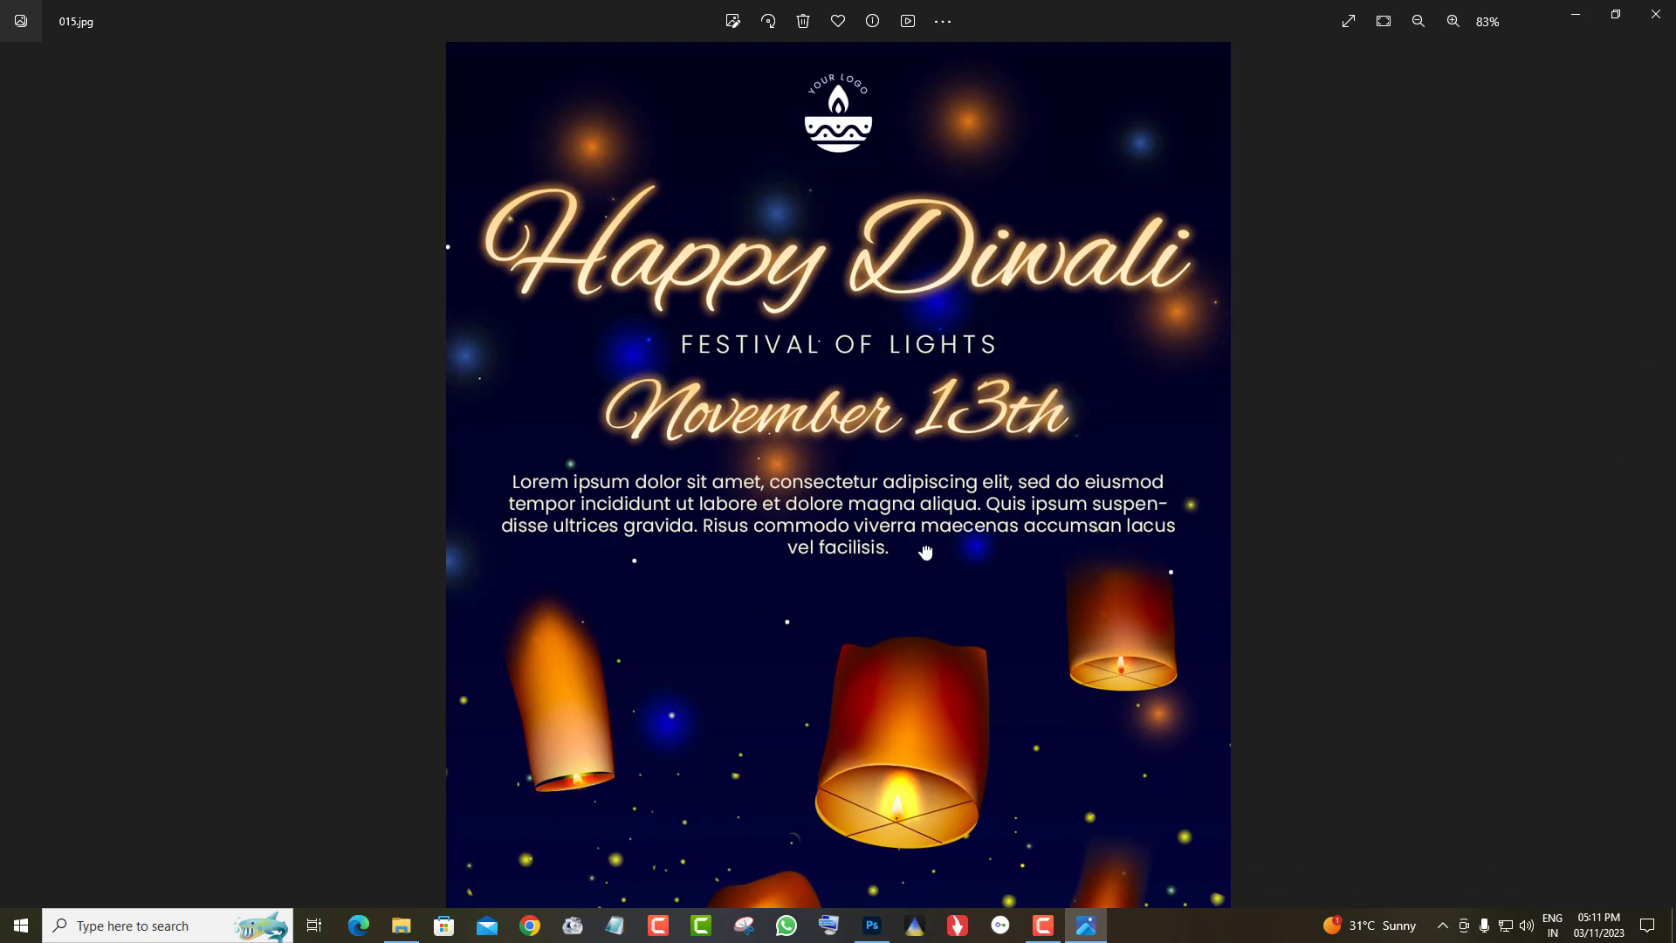
scroll(926, 552, "down", 2)
Step: Advance through the string-light candle design, 016.jpg, to the "Free Entry" lantern design, 018.jpg, and inspect it up close
left_click(1659, 477)
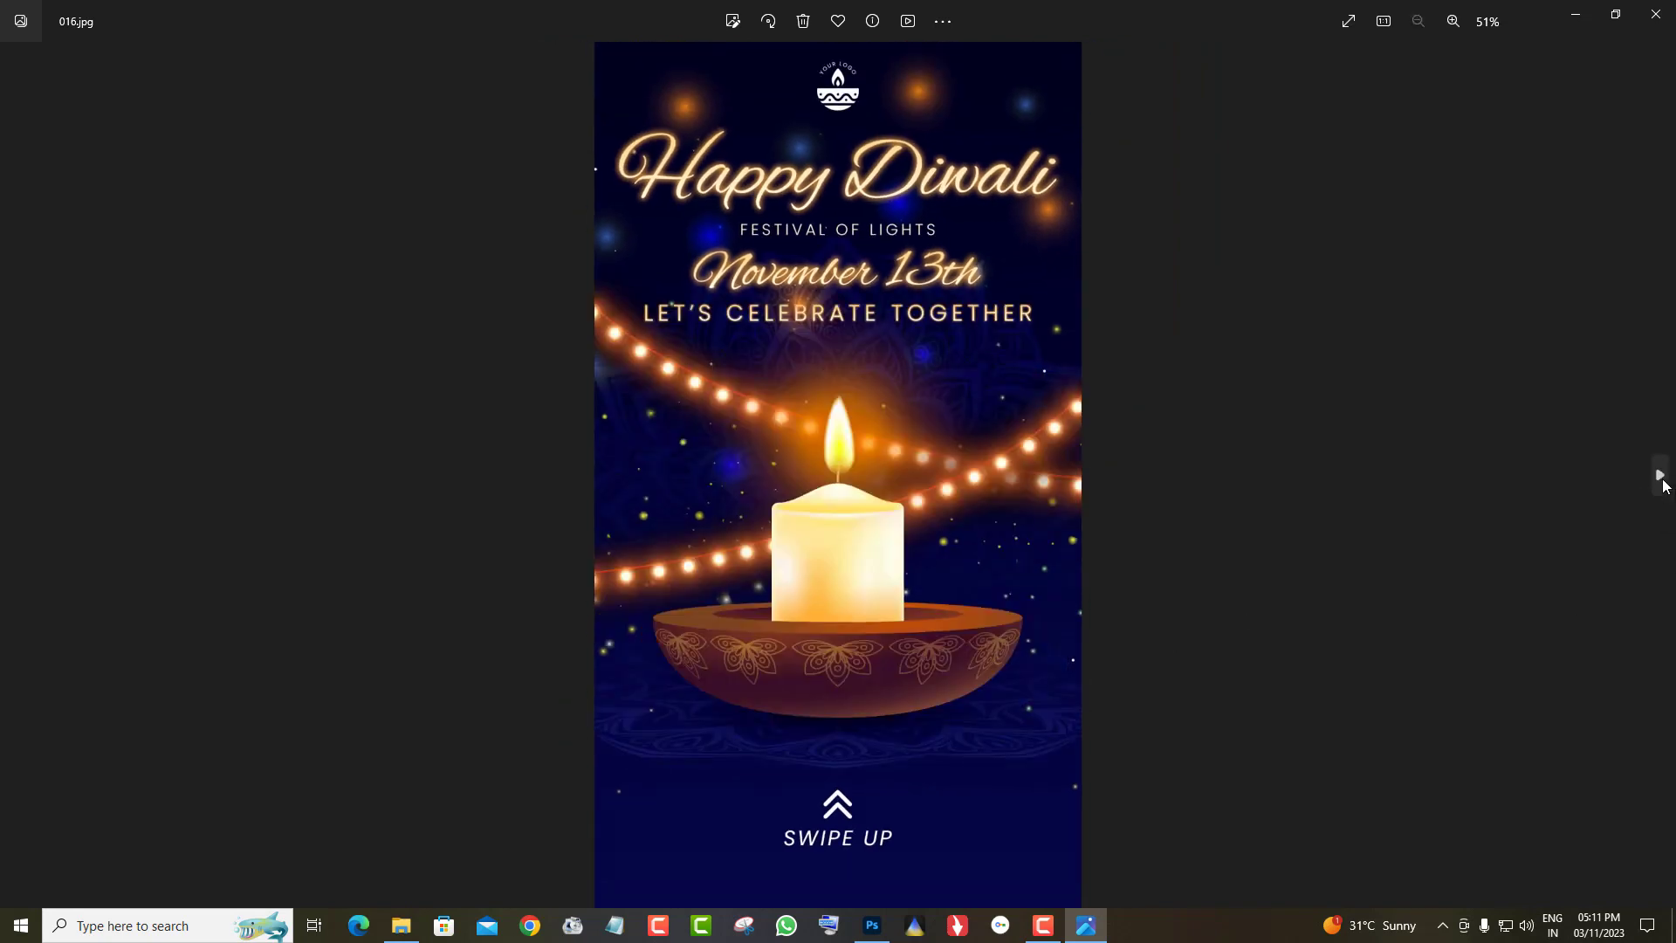
left_click(1660, 477)
left_click(1659, 476)
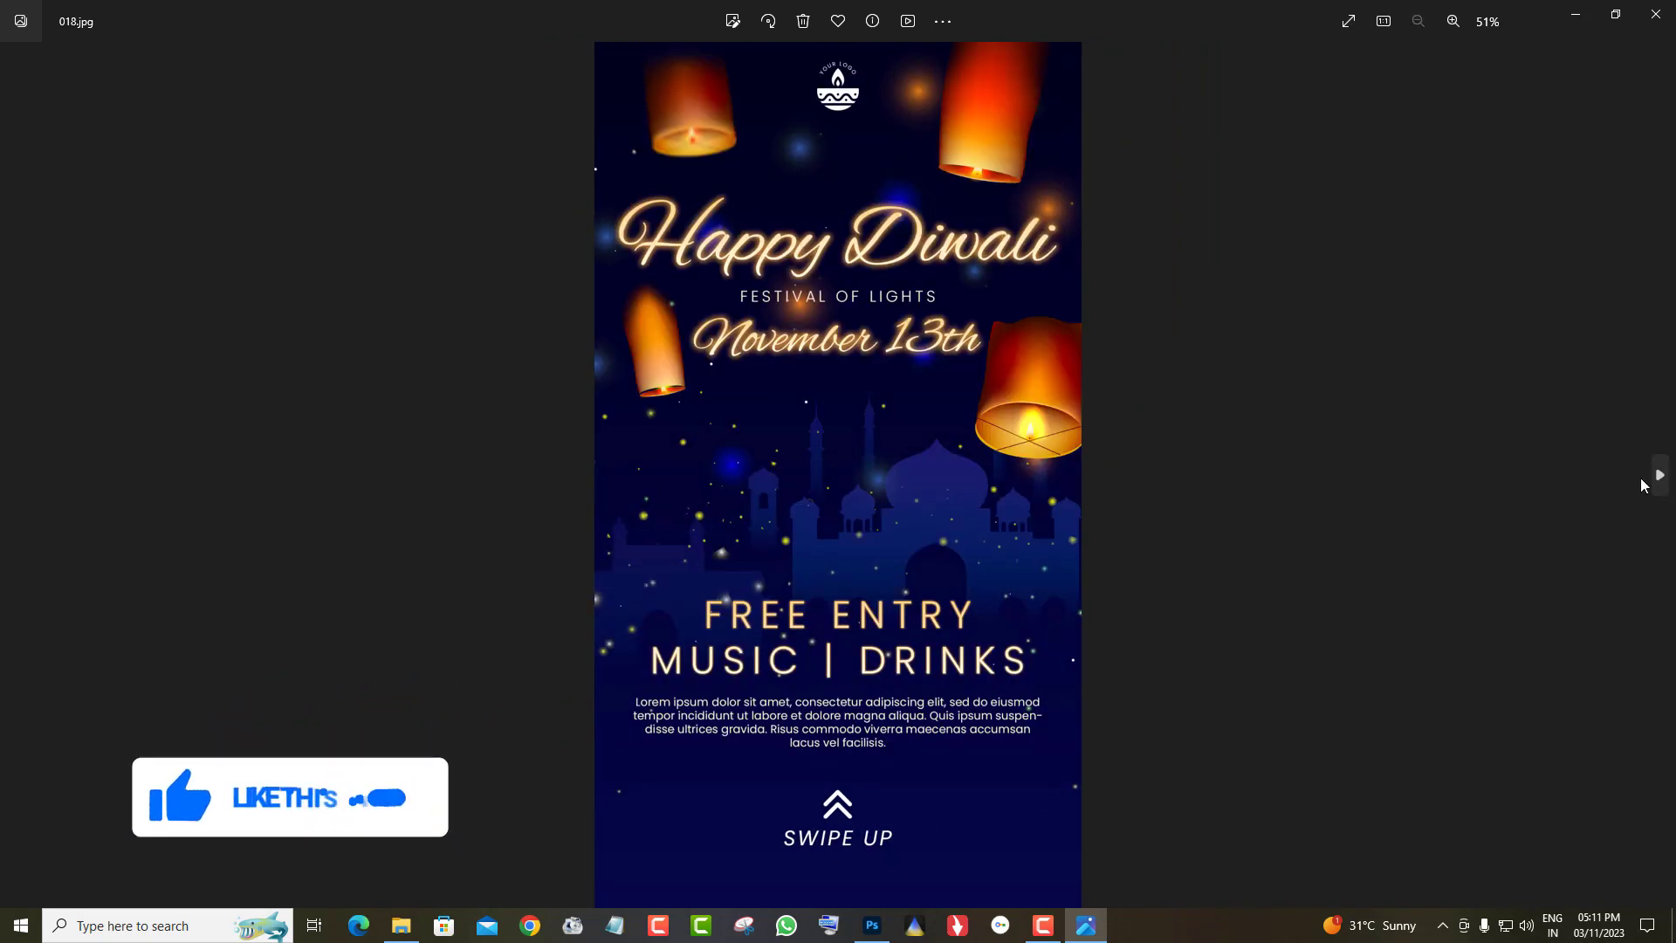
scroll(1088, 562, "up", 2)
scroll(1091, 562, "down", 2)
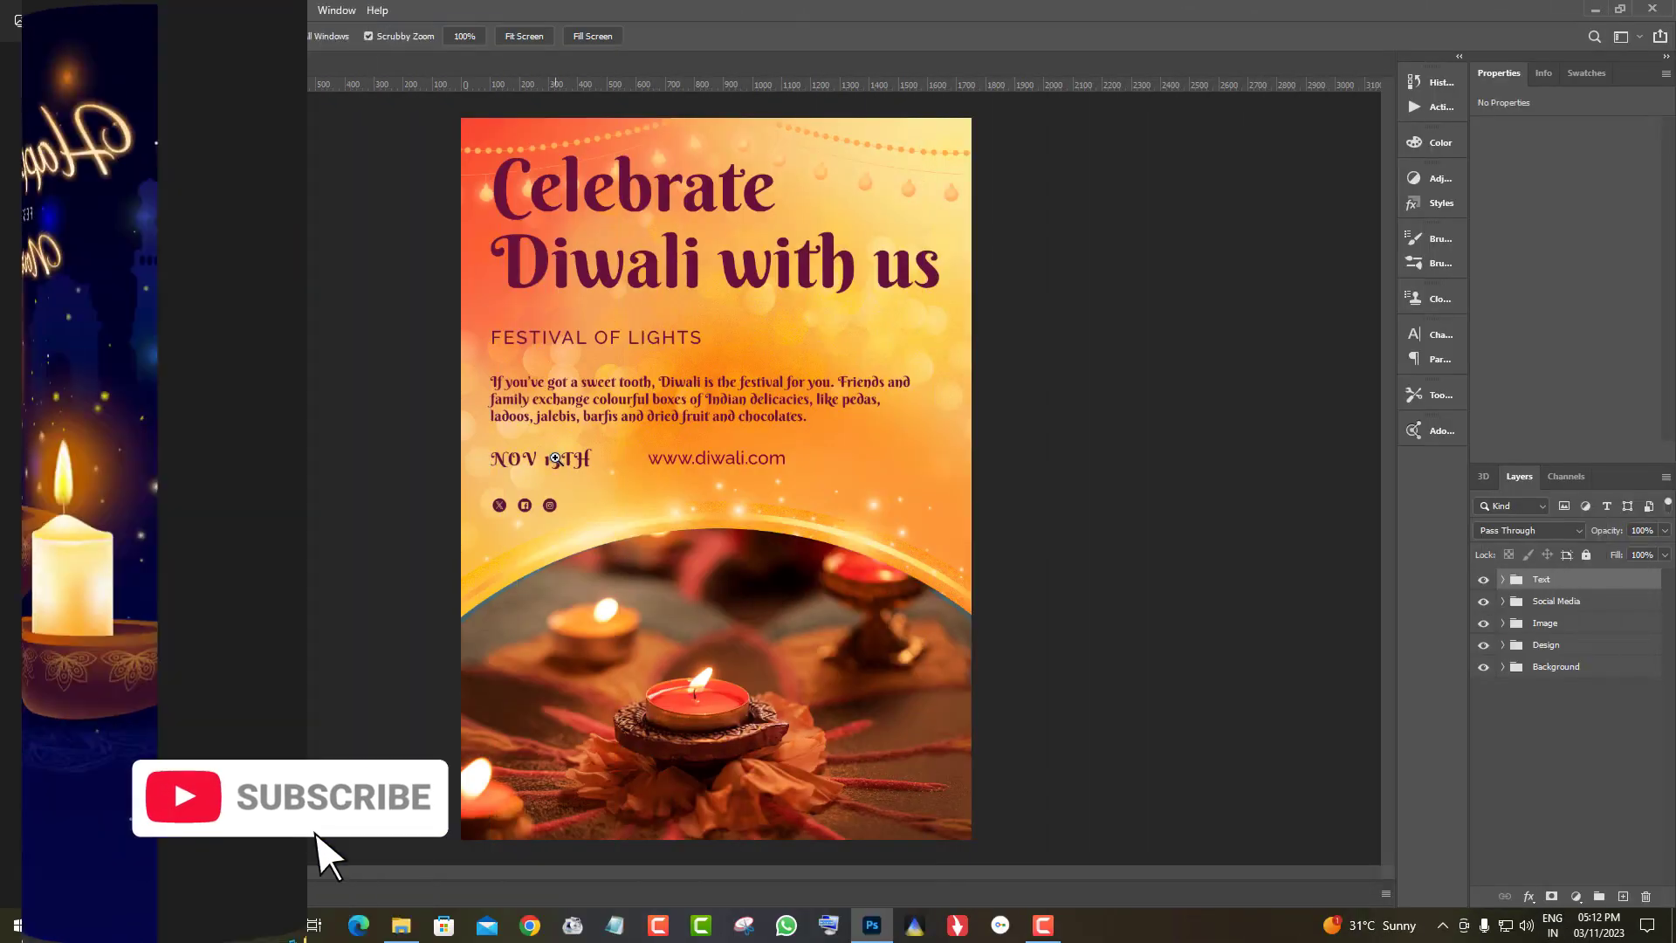
Step: Switch to Photoshop and inspect the text of the 9674997.psd poster up close, then fit the whole poster on screen
left_click(823, 494)
left_click(824, 493)
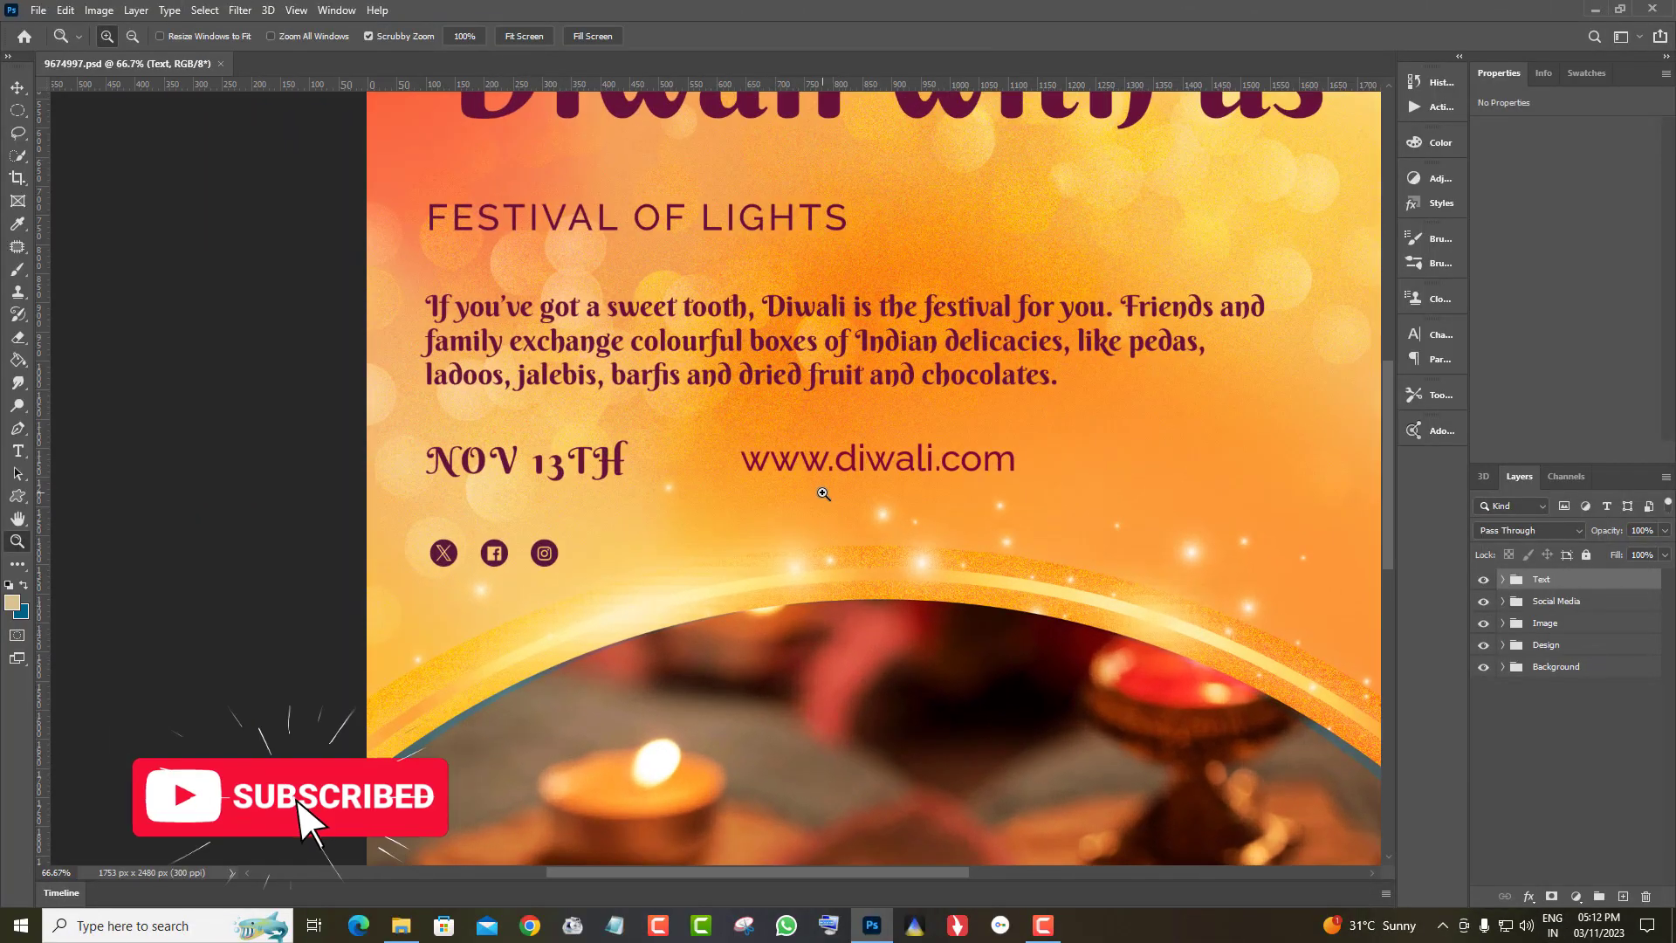
scroll(824, 494, "up", 5)
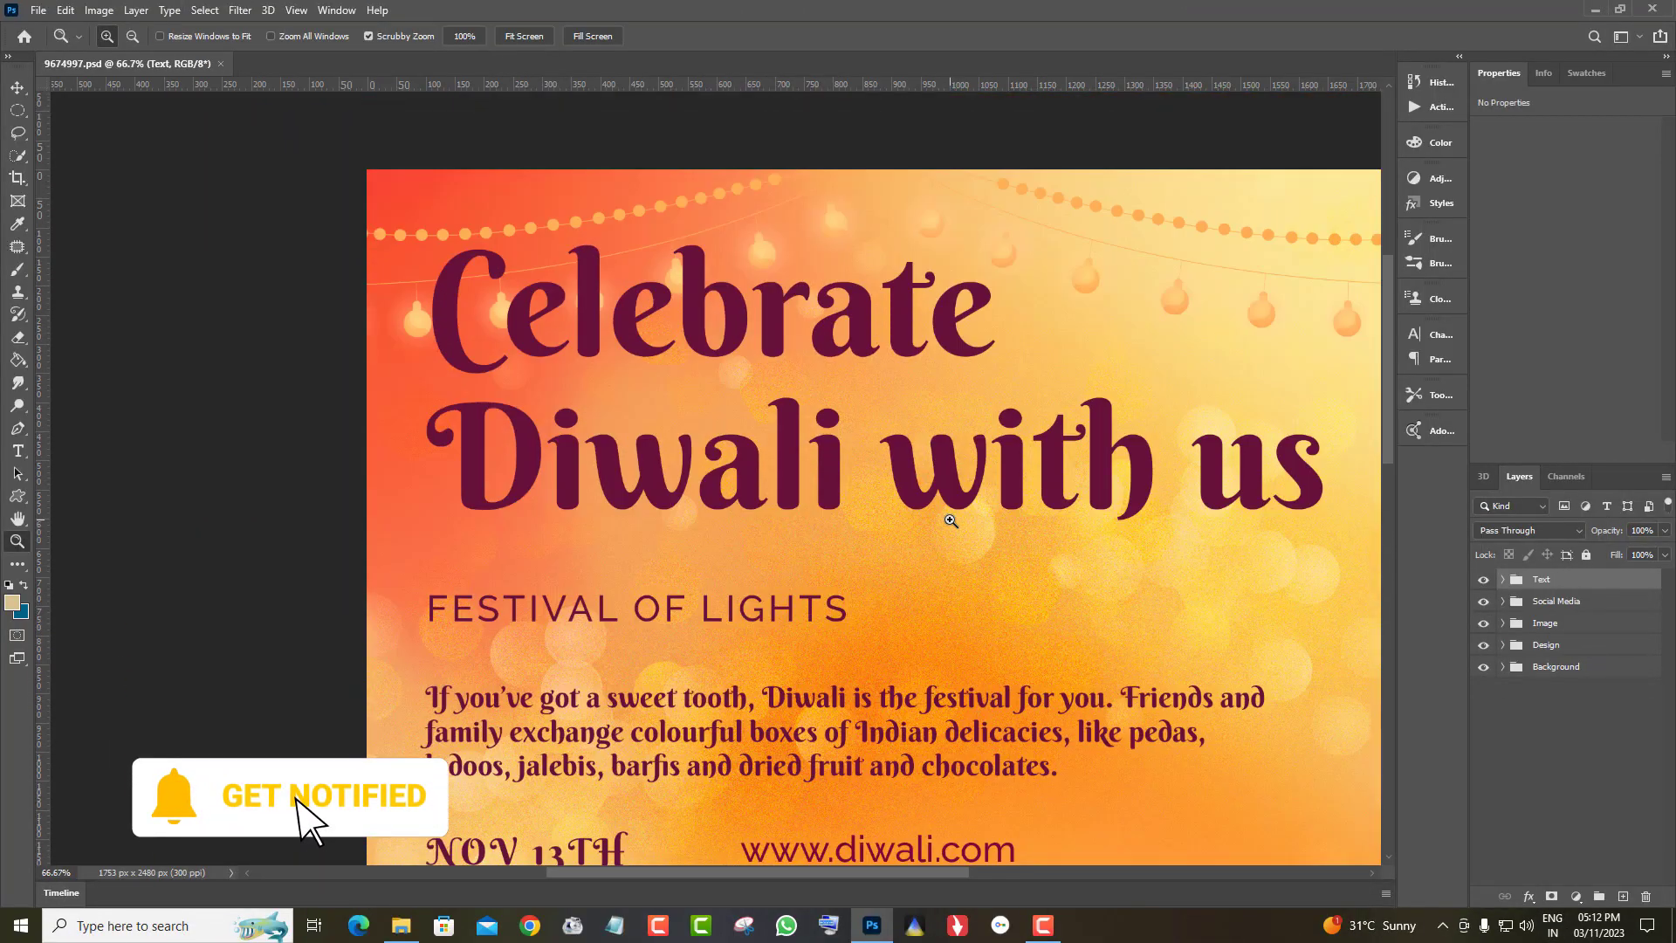
scroll(951, 521, "down", 5)
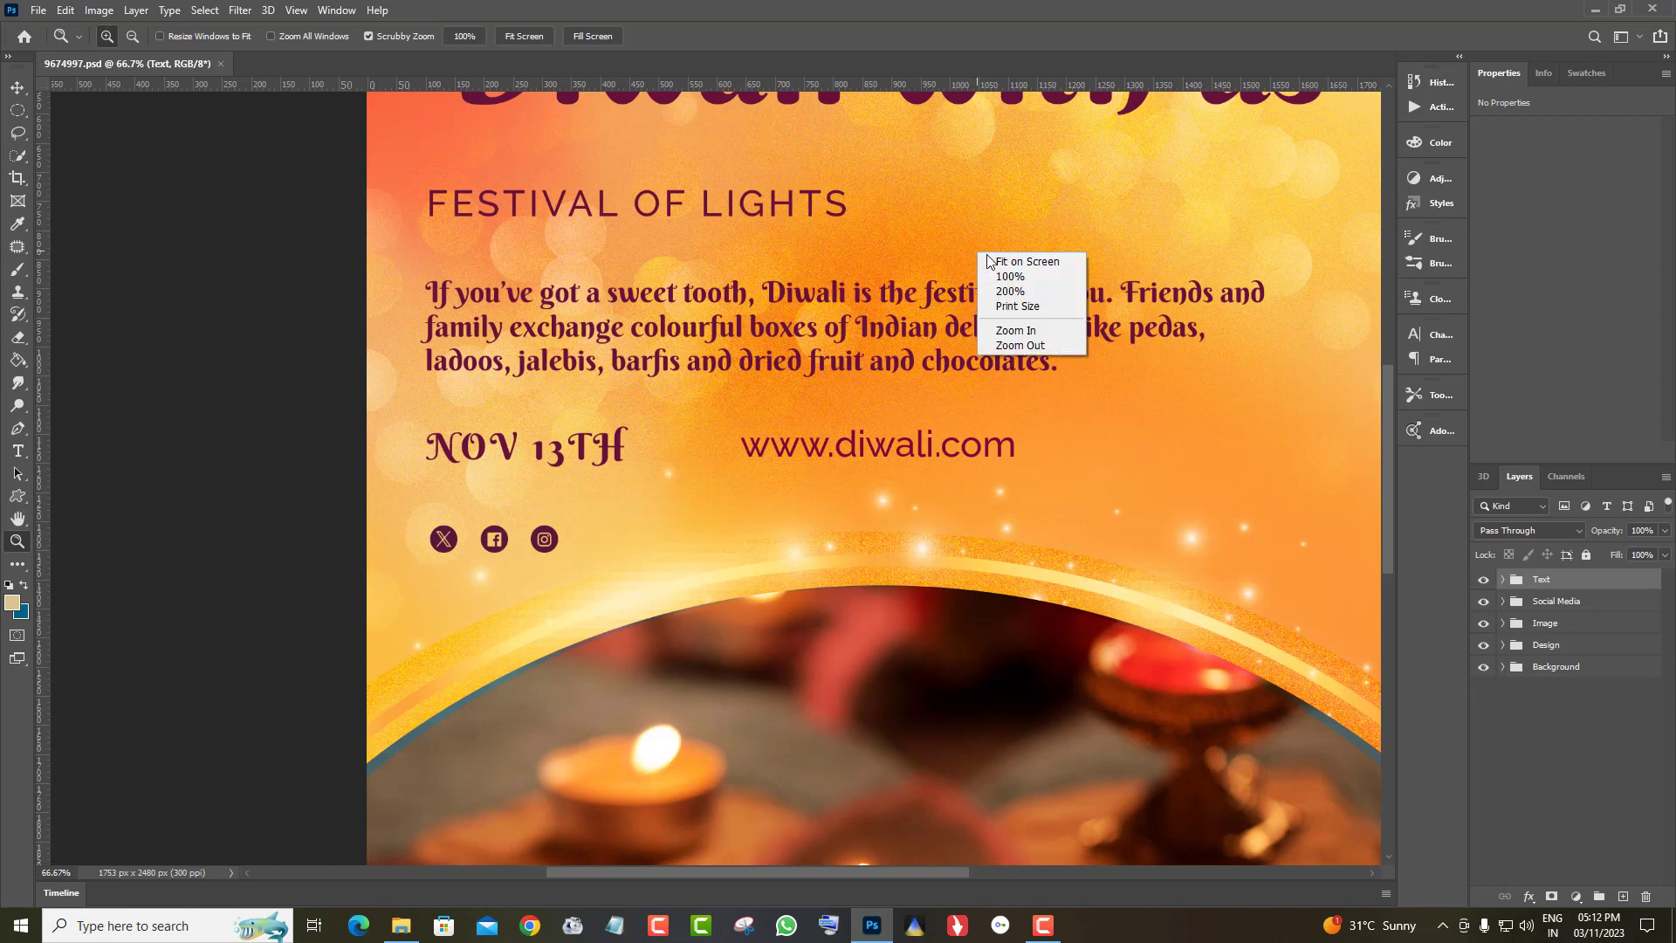
left_click(1028, 262)
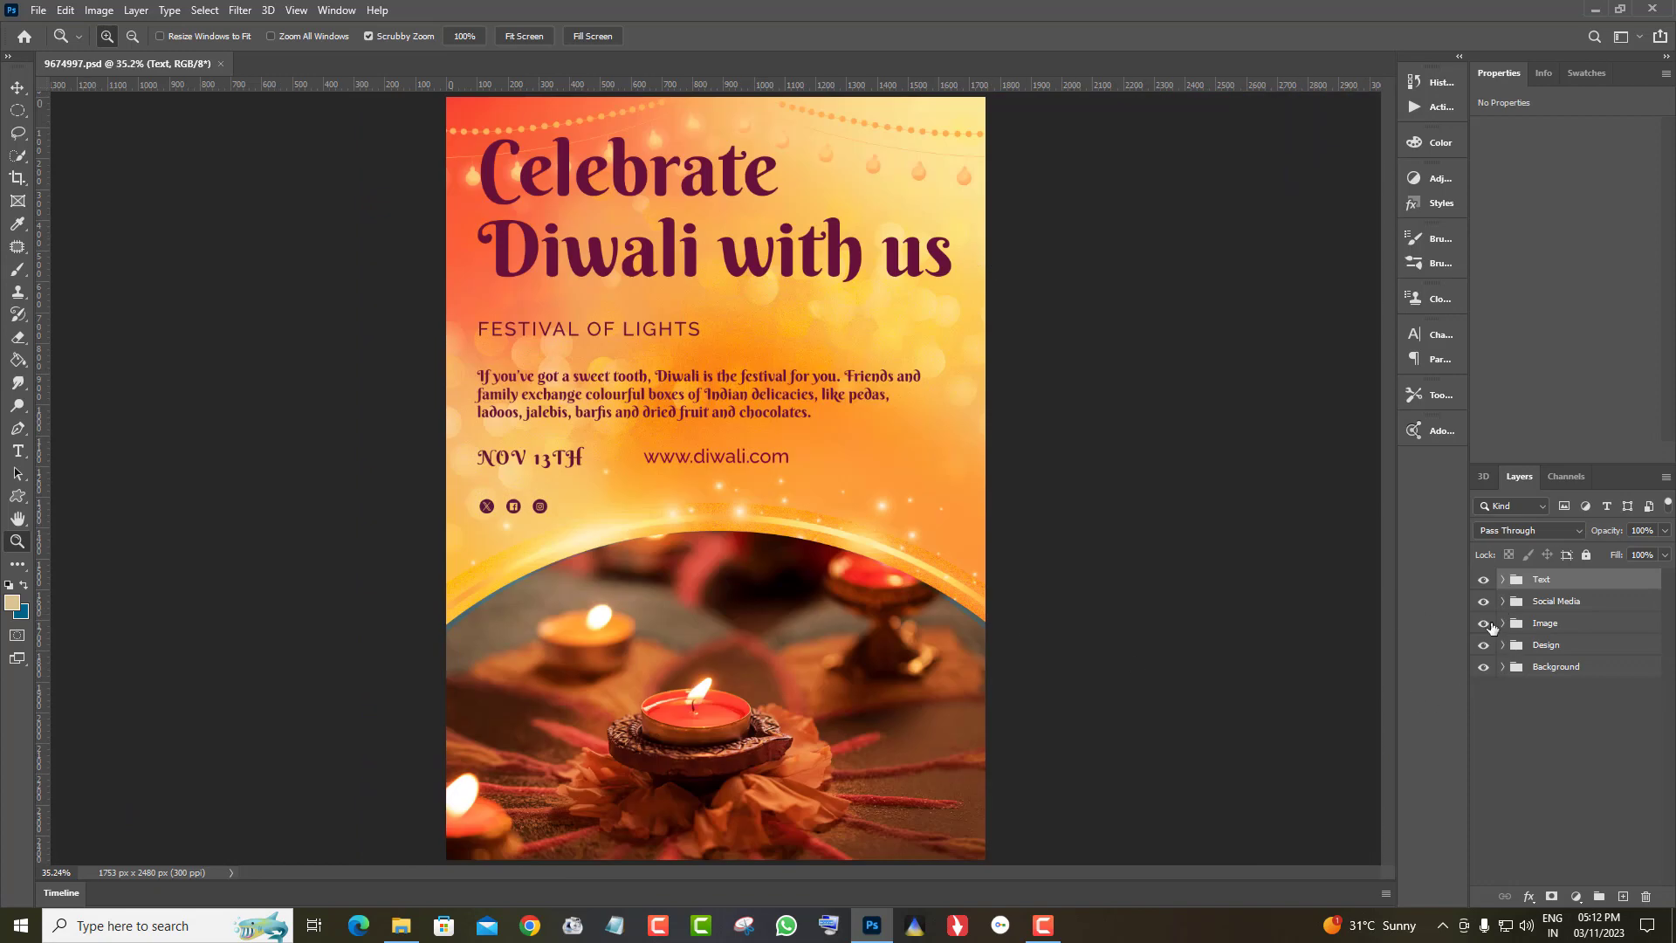
Step: Toggle the visibility of the Image group and its placeholder photo, and open the placeholder smart object's contents for editing
left_click(1484, 623)
left_click(1484, 624)
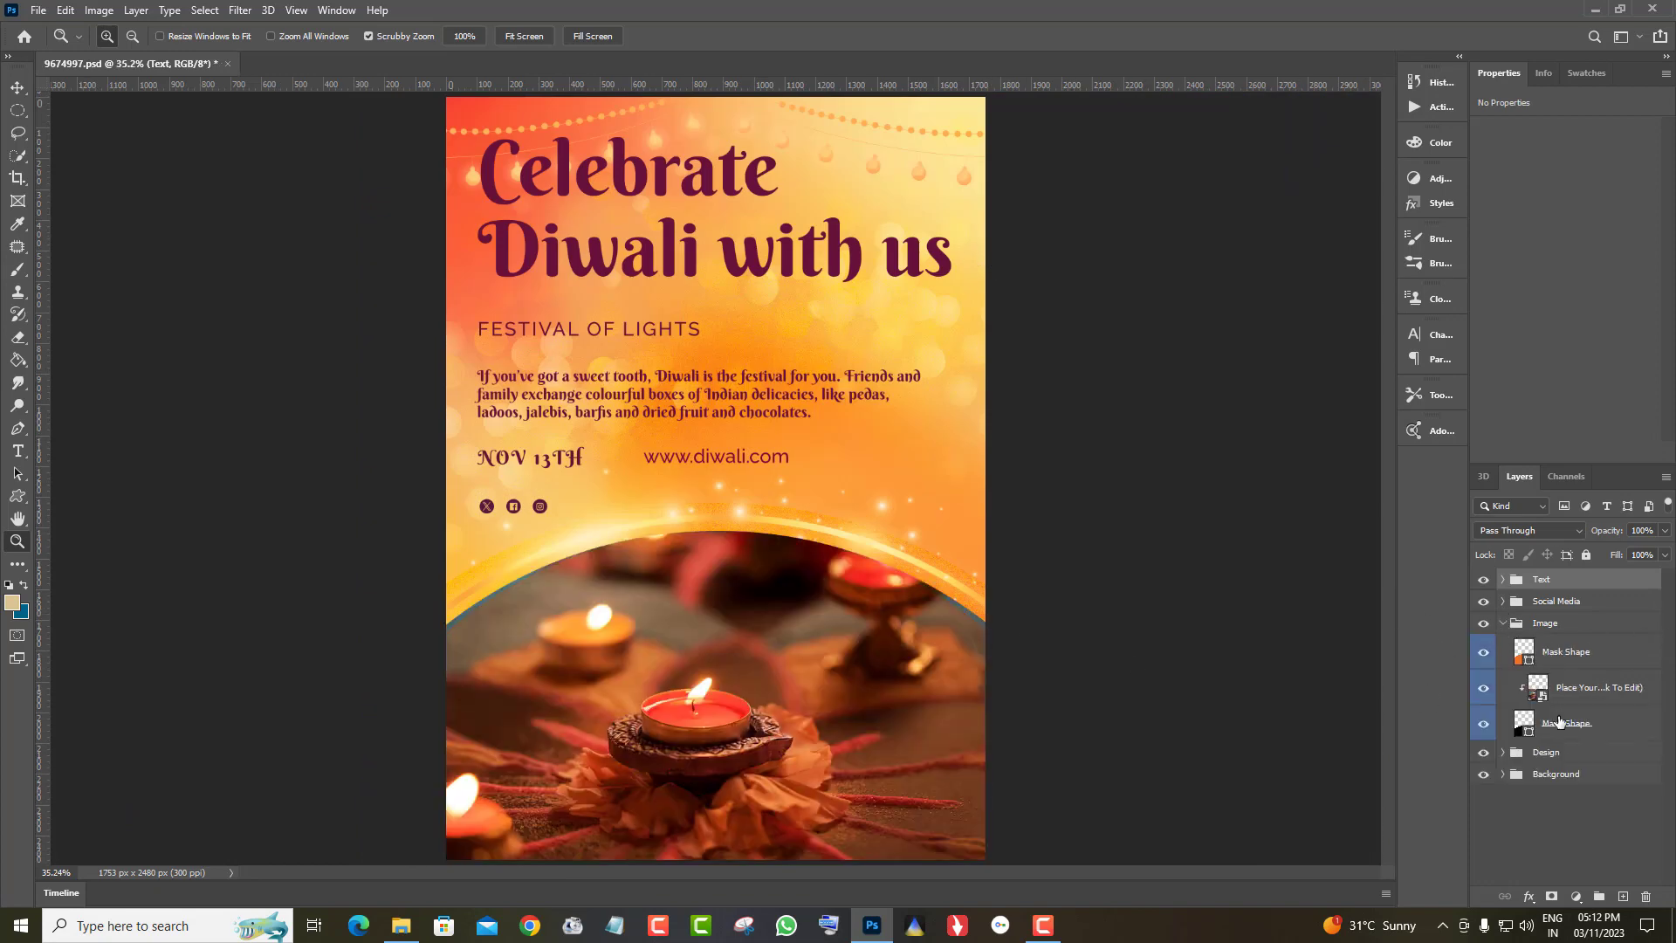
left_click(1483, 688)
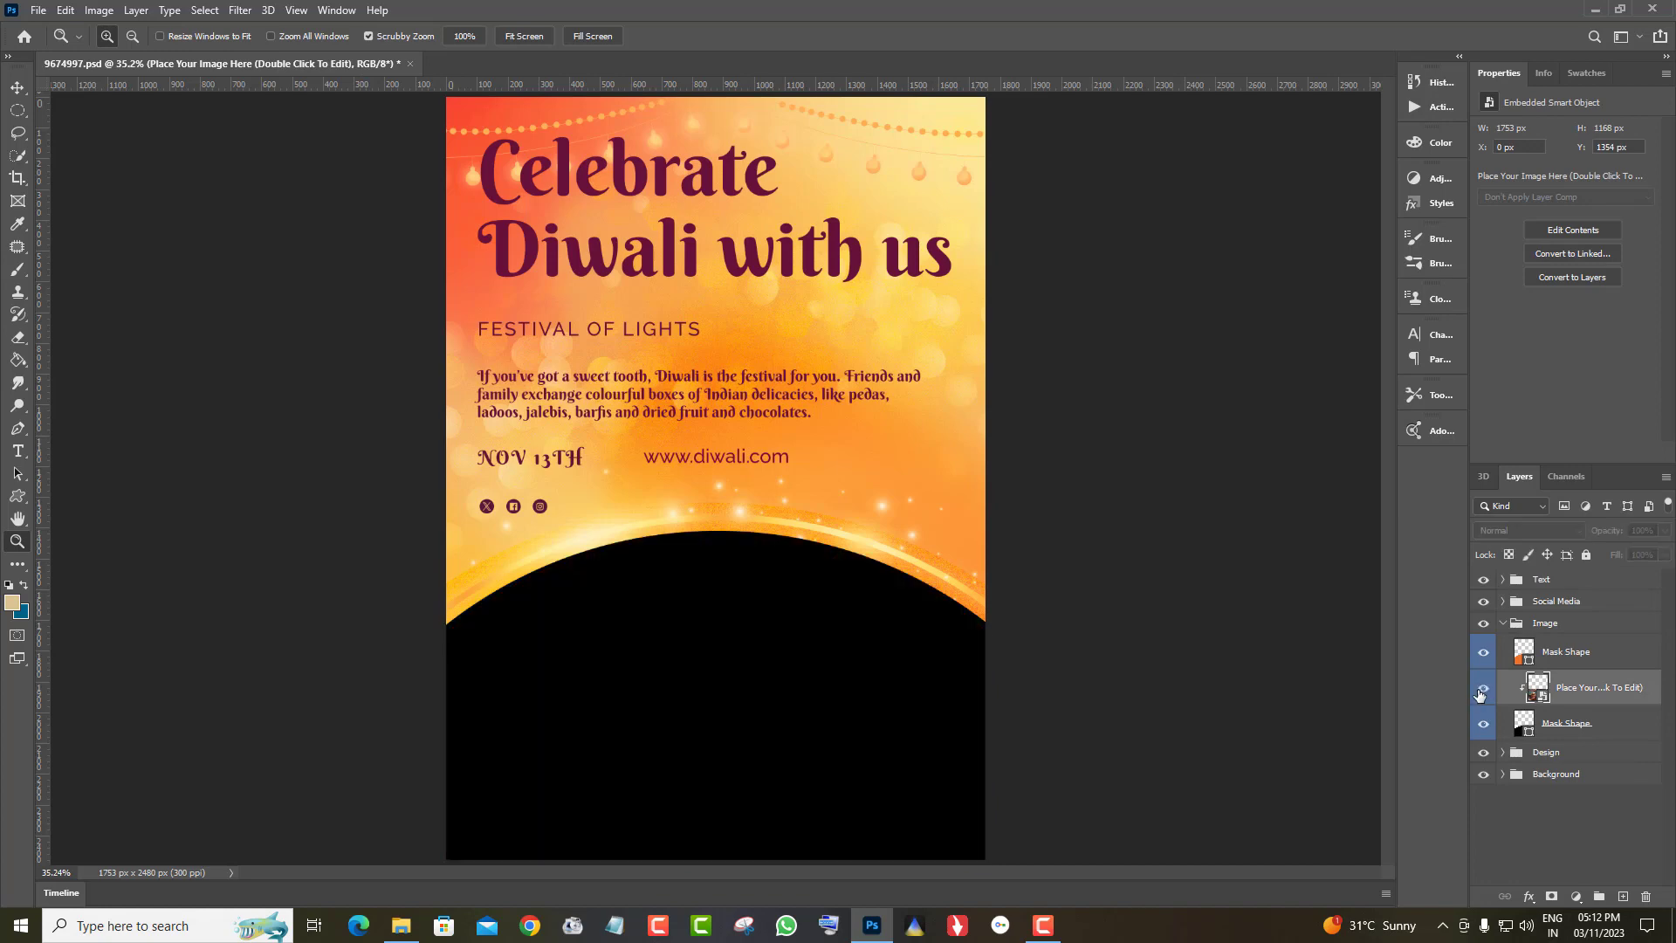
left_click(1483, 688)
double_click(1539, 694)
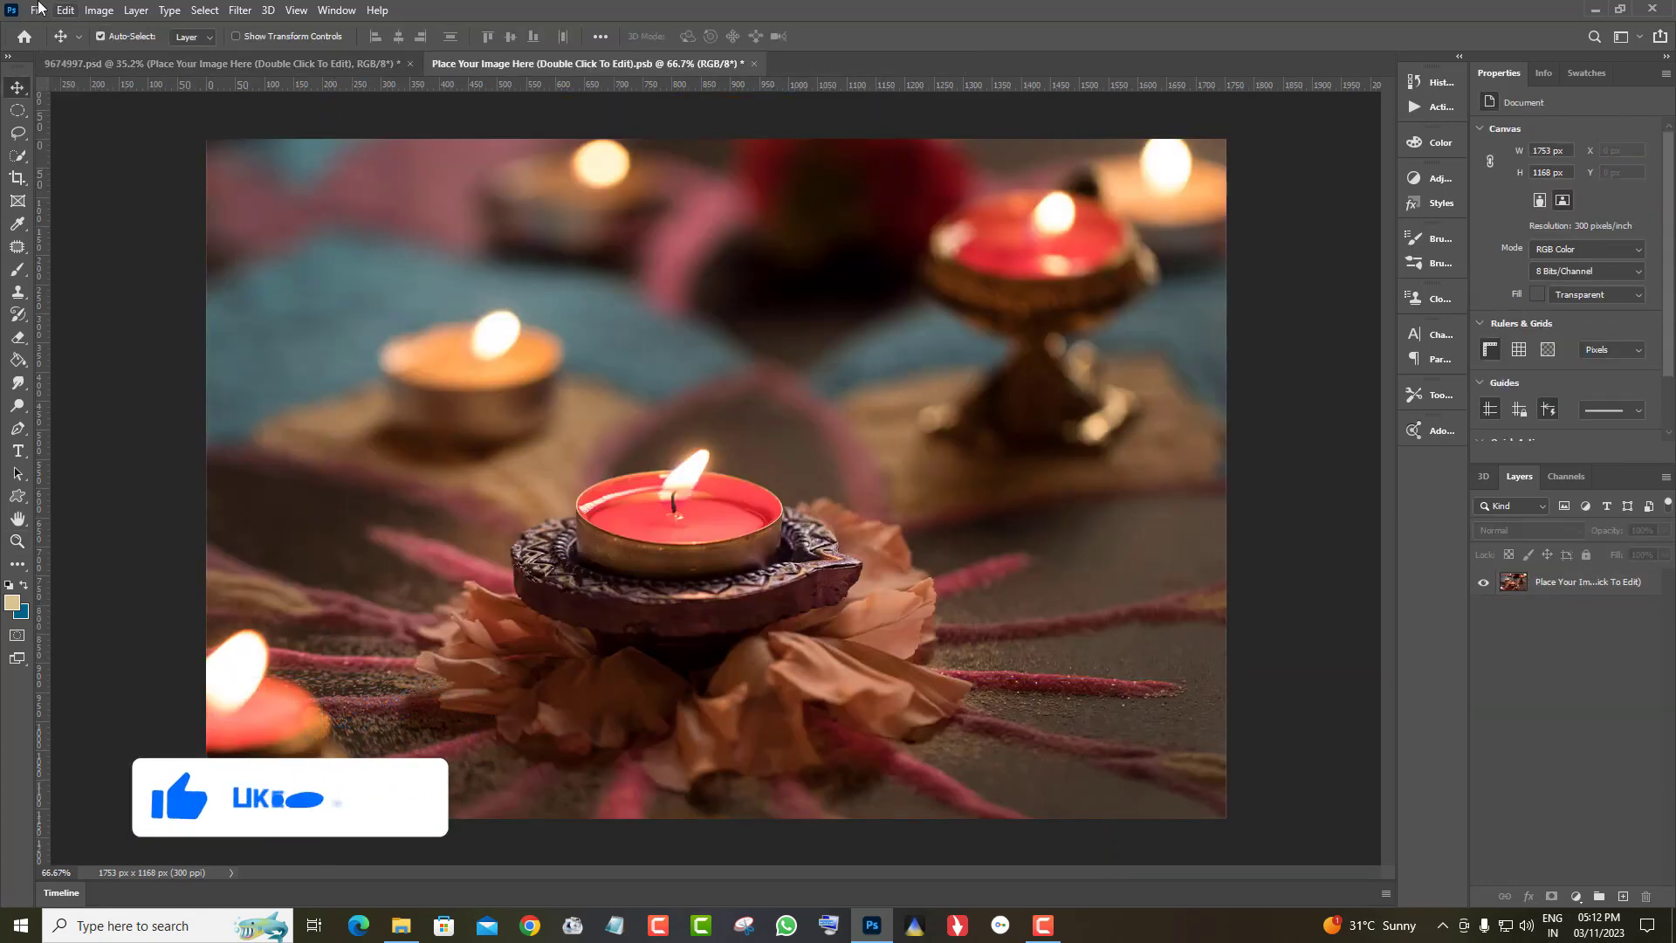
Step: Open the colourful rangoli photo with the lit orange diya from the DIWALI IMAGE folder
left_click(39, 10)
left_click(54, 45)
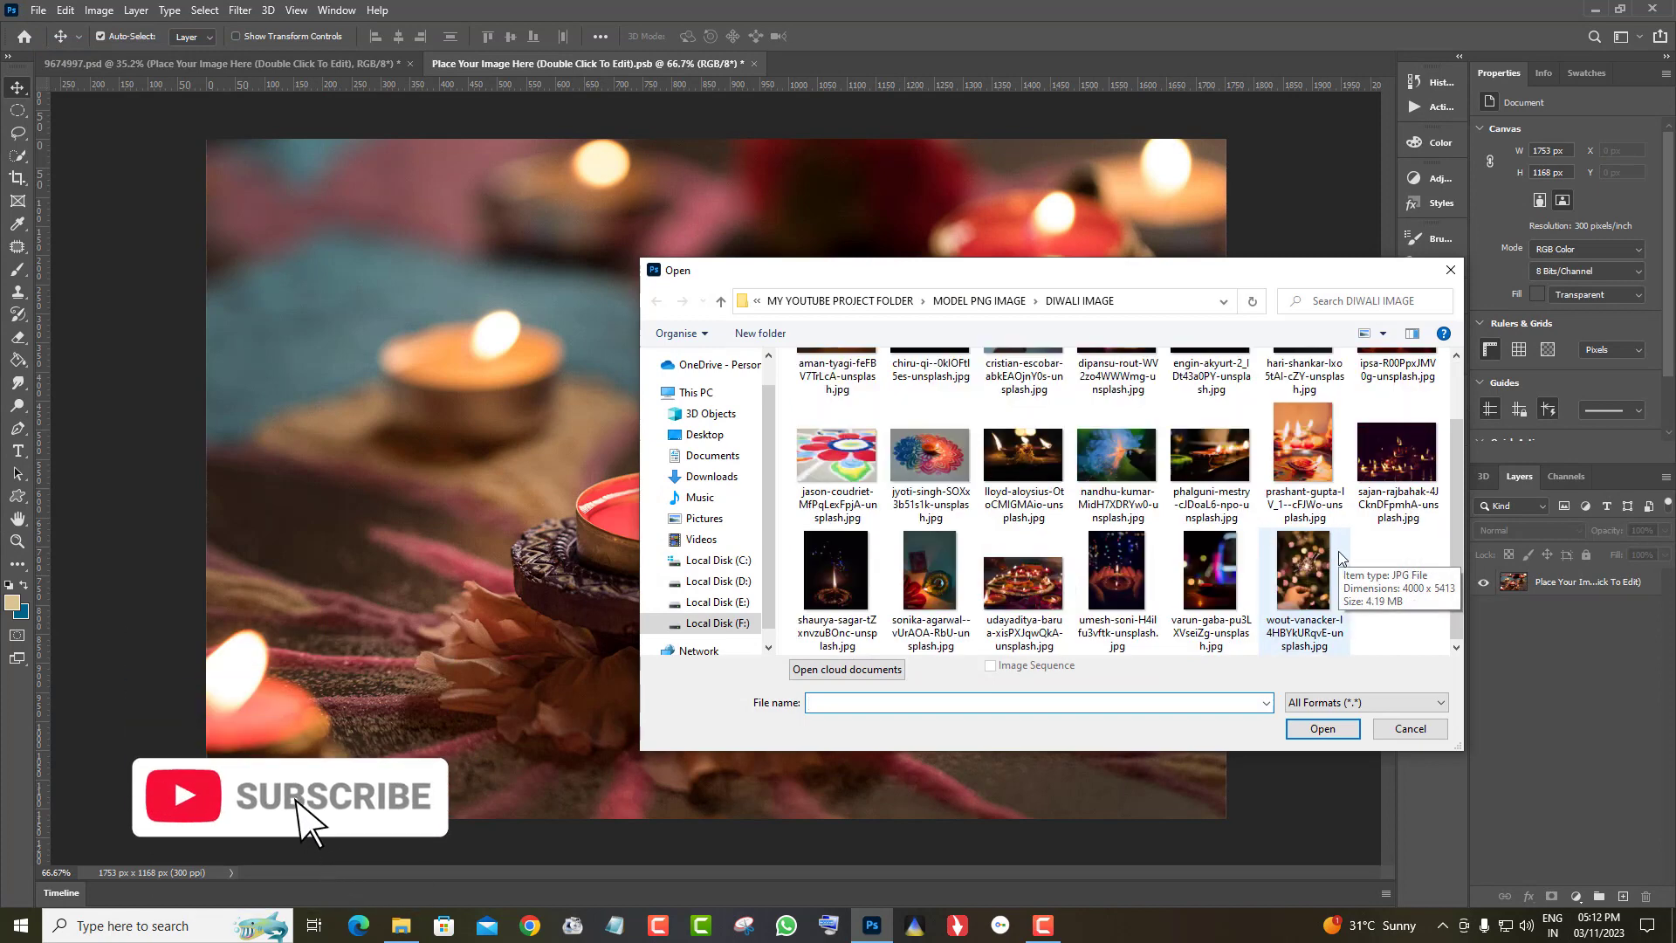
left_click(930, 458)
left_click(1323, 734)
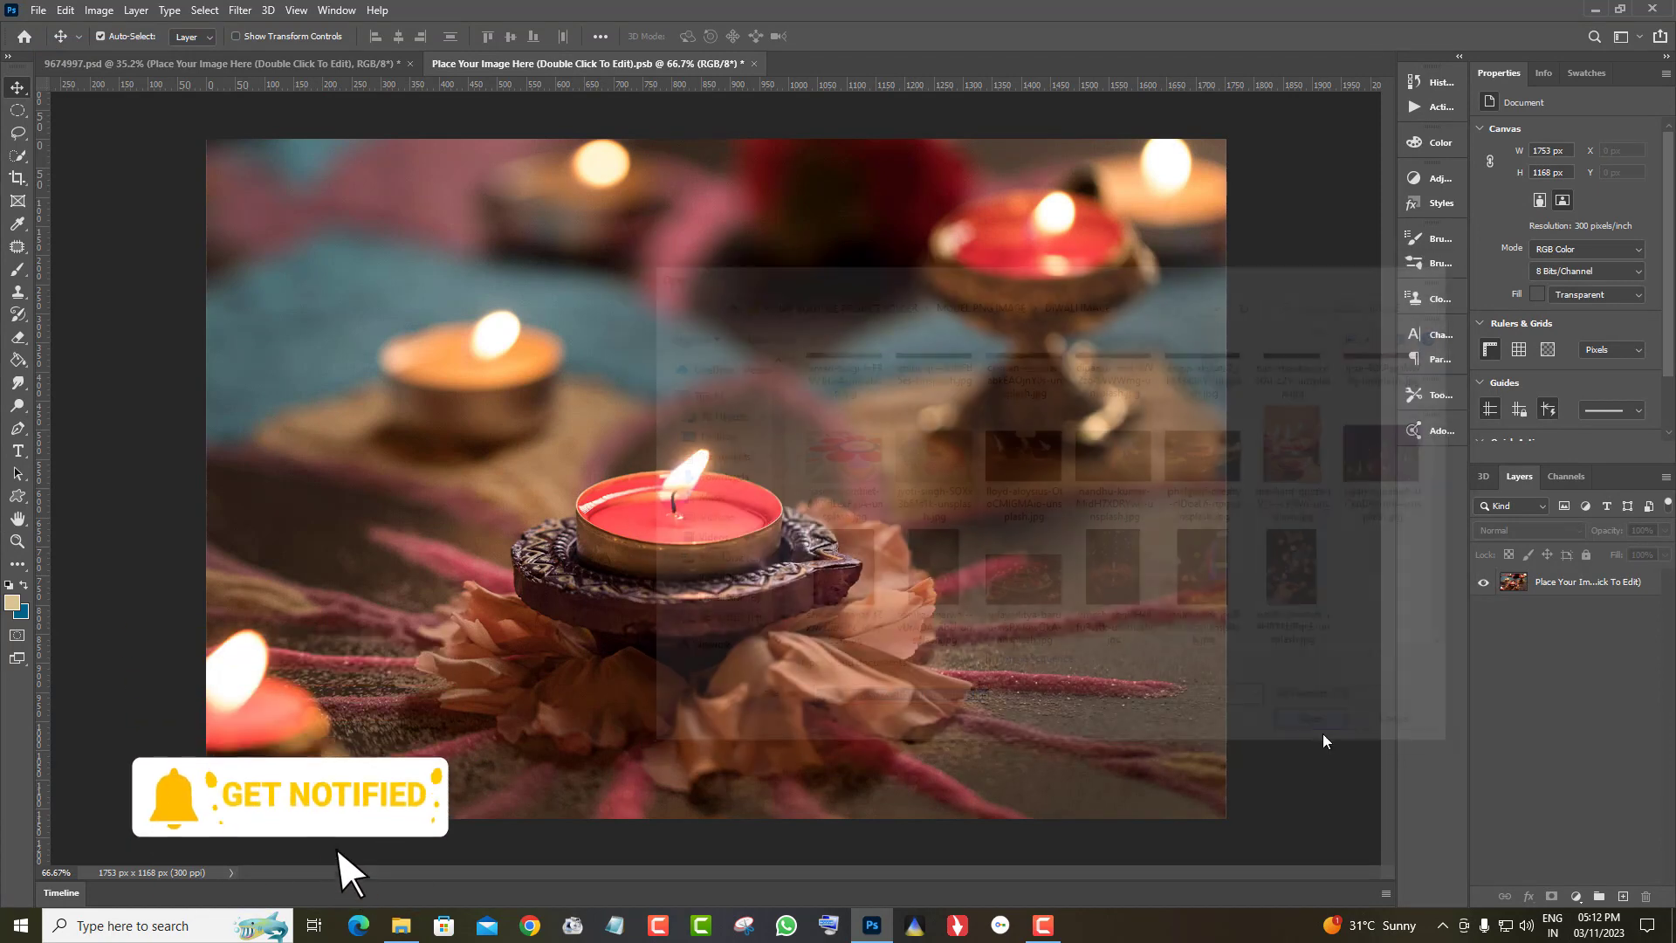
Step: Copy the entire rangoli photo and paste it into the placeholder document, accepting the color profile conversion
key("ctrl+a")
key("ctrl+c")
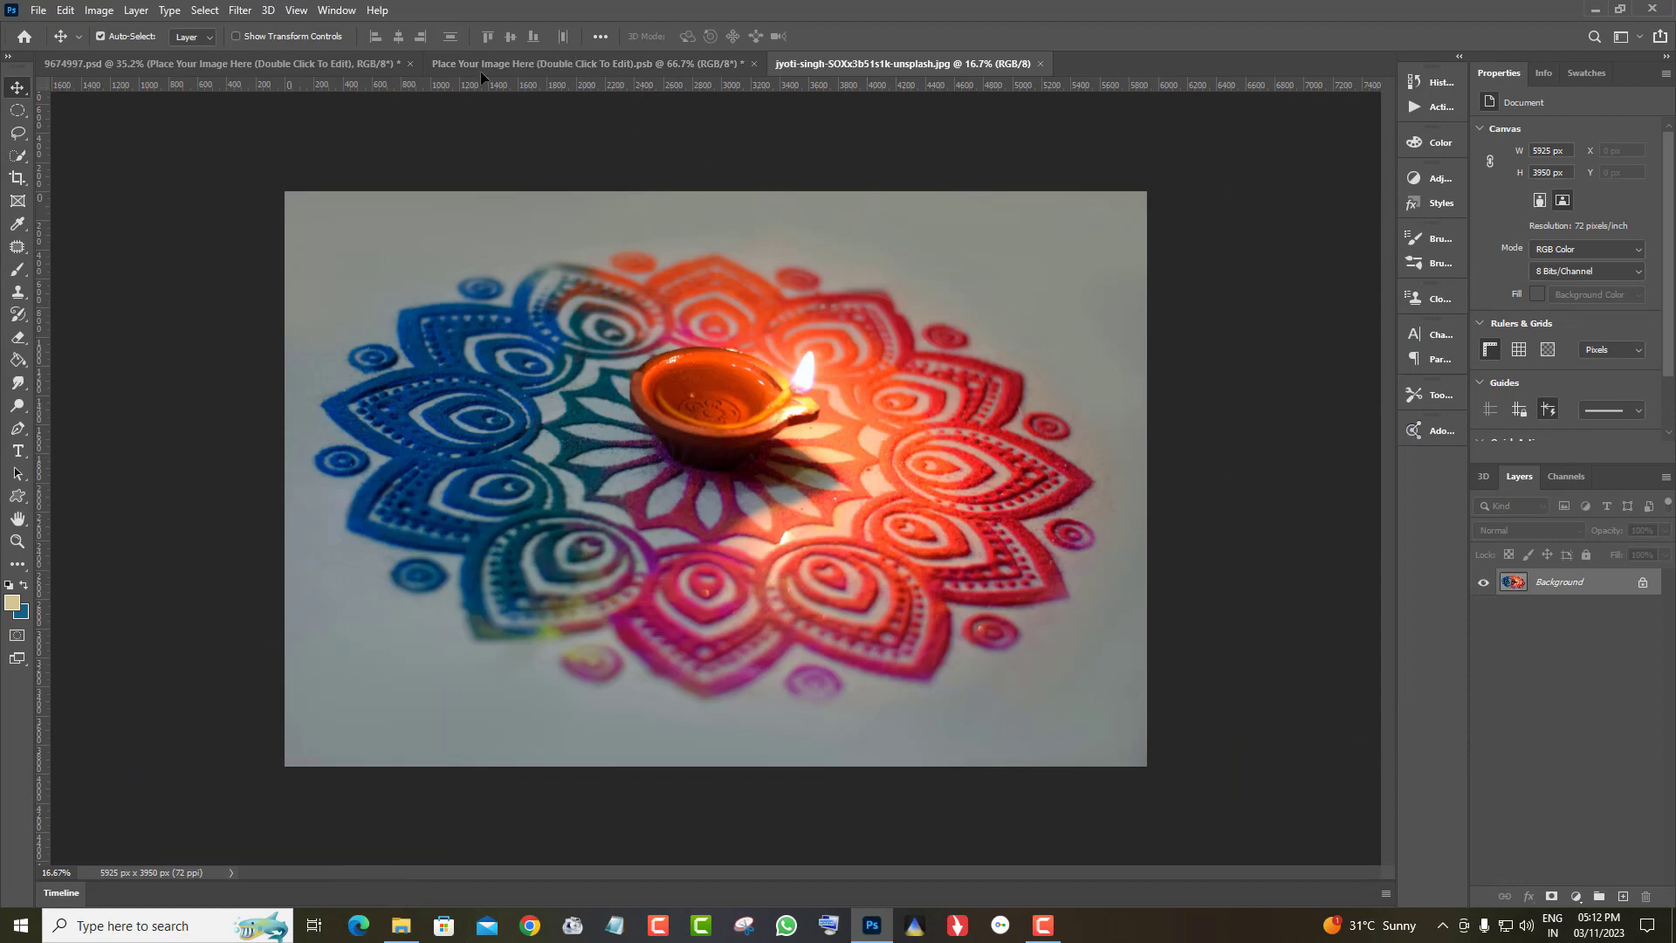
left_click(479, 68)
key("ctrl+v")
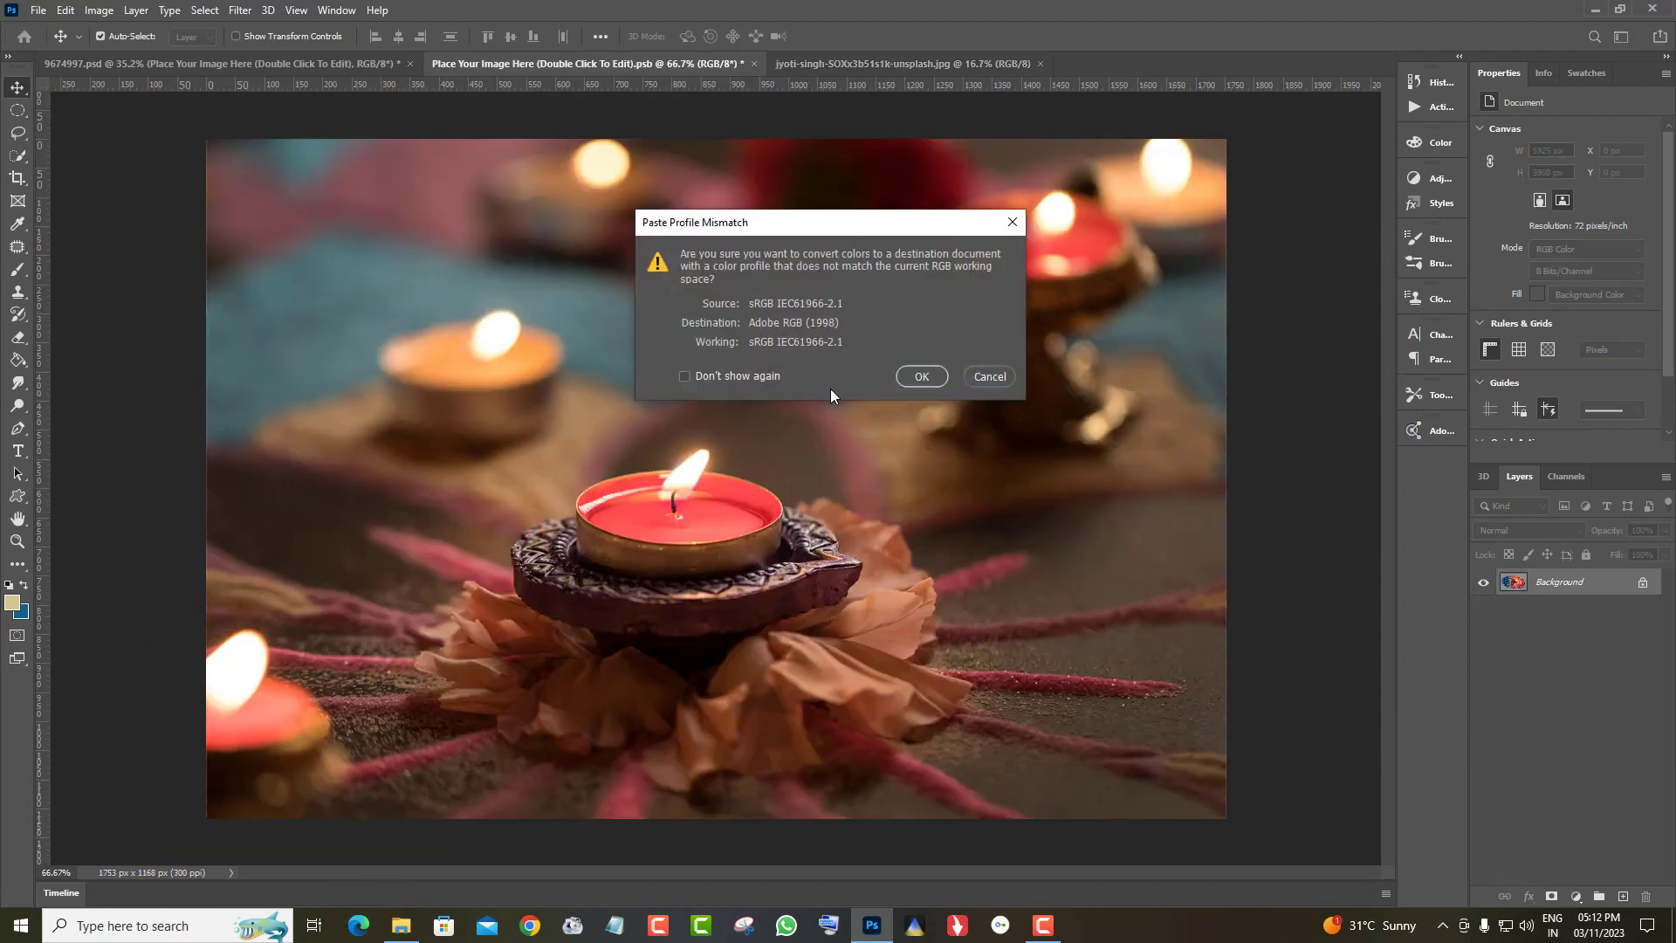
left_click(922, 376)
Step: Scale the pasted rangoli photo to the 1753 x 1168 px canvas, and close the placeholder document with its changes saved
left_click(65, 9)
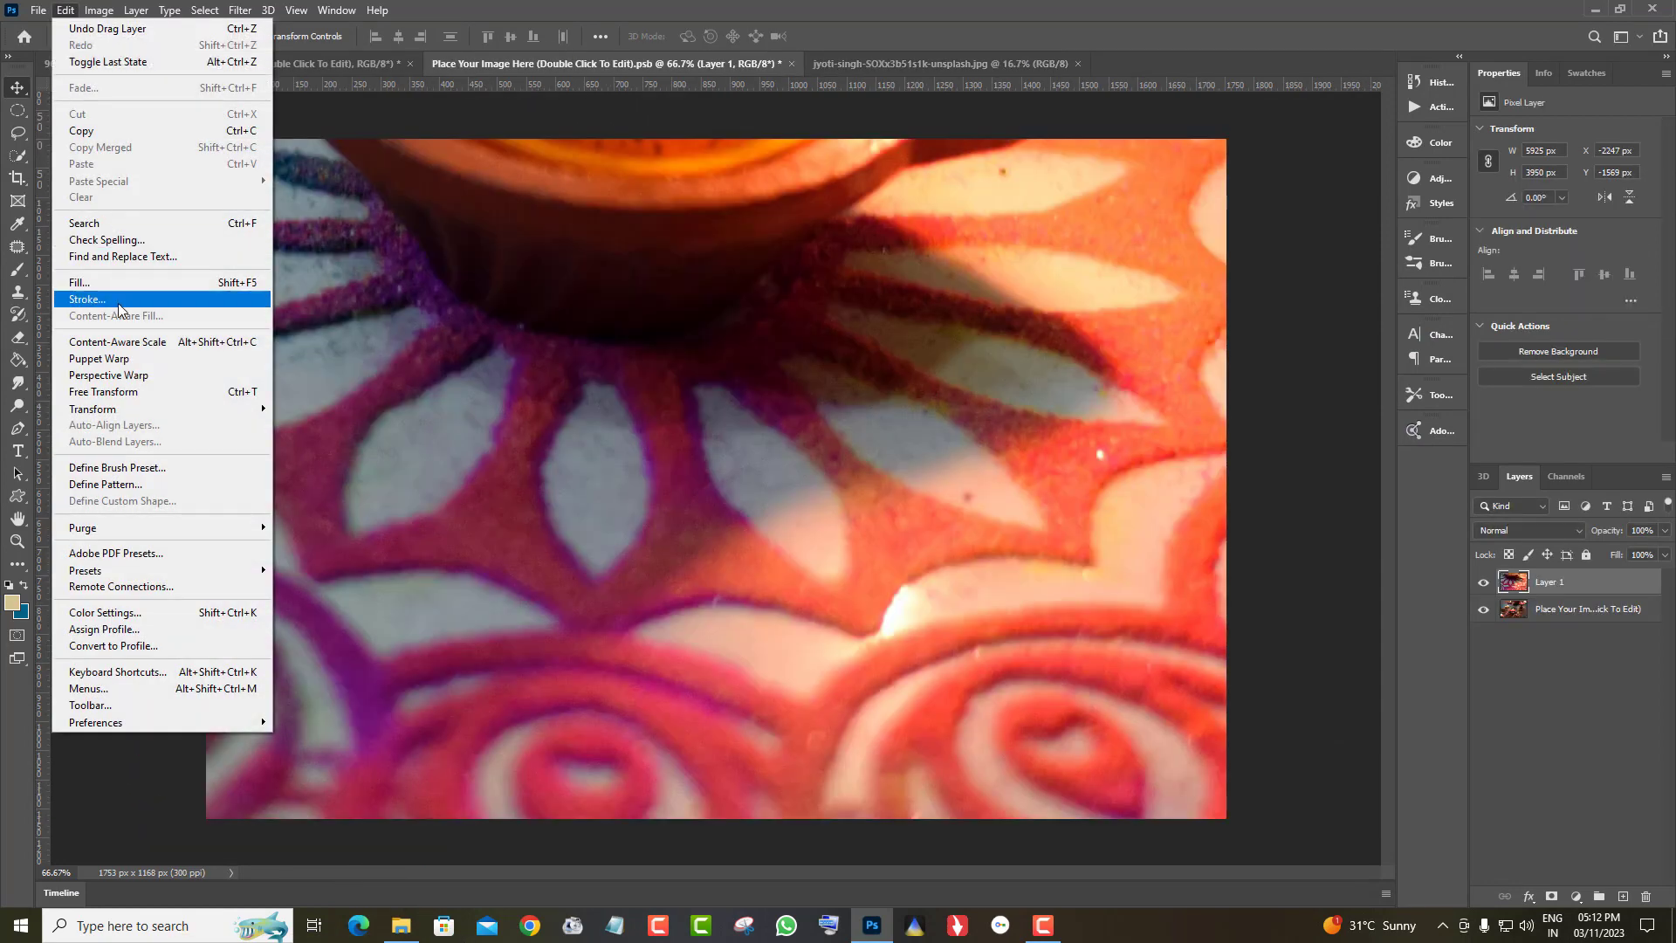
left_click(133, 393)
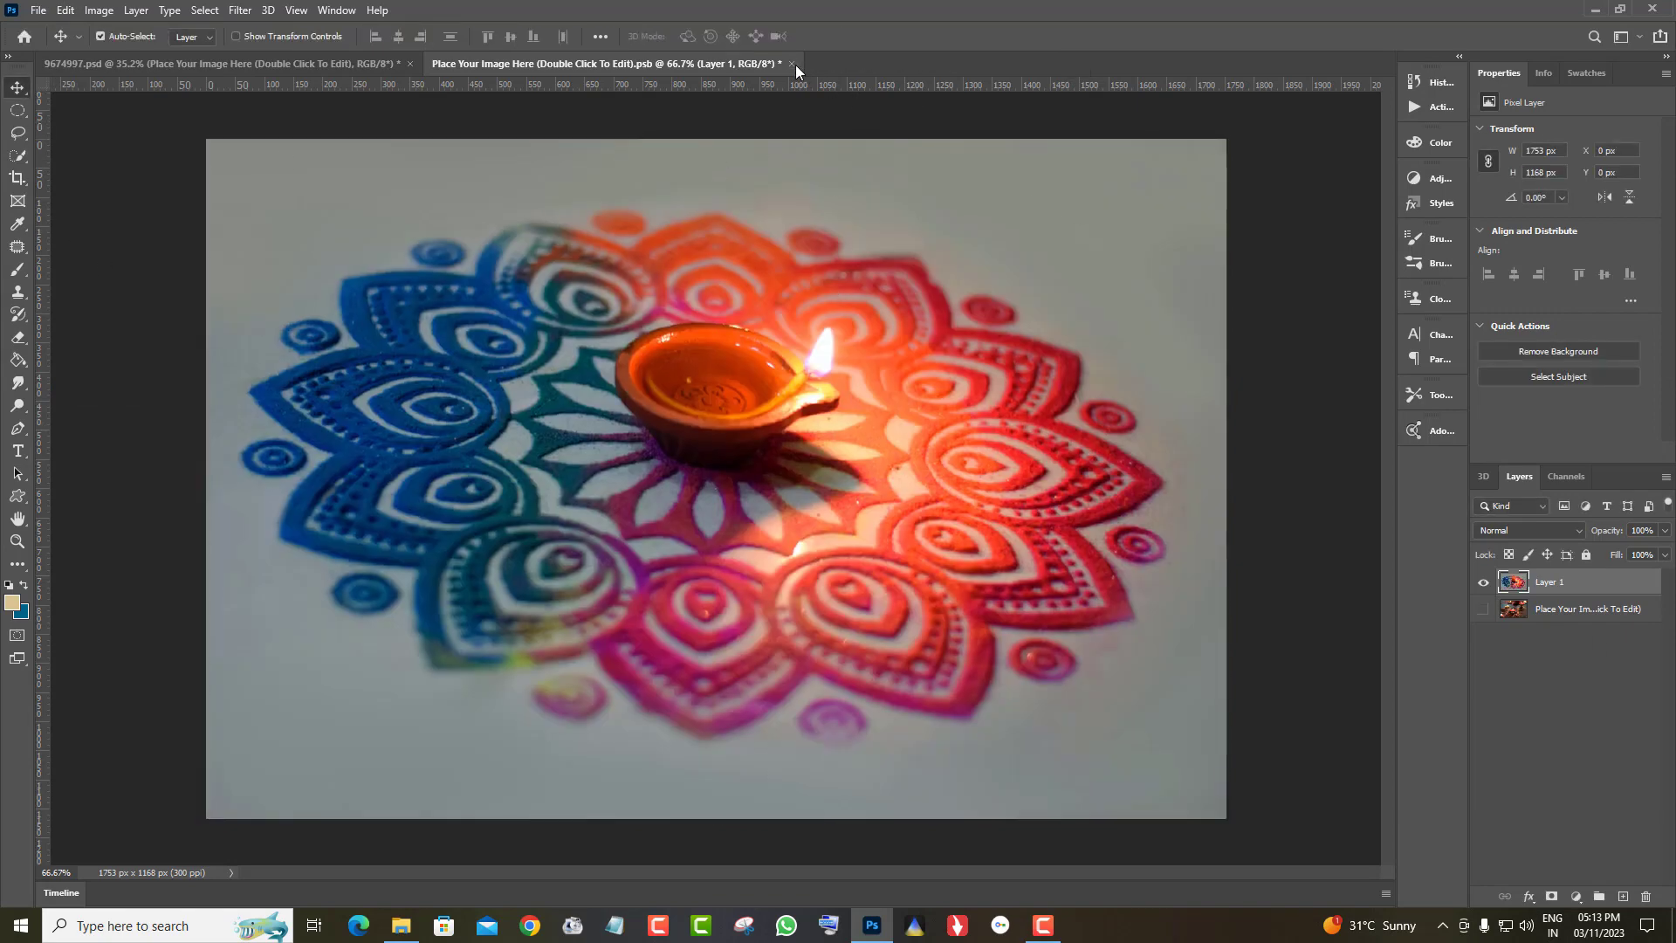
left_click(792, 63)
left_click(768, 344)
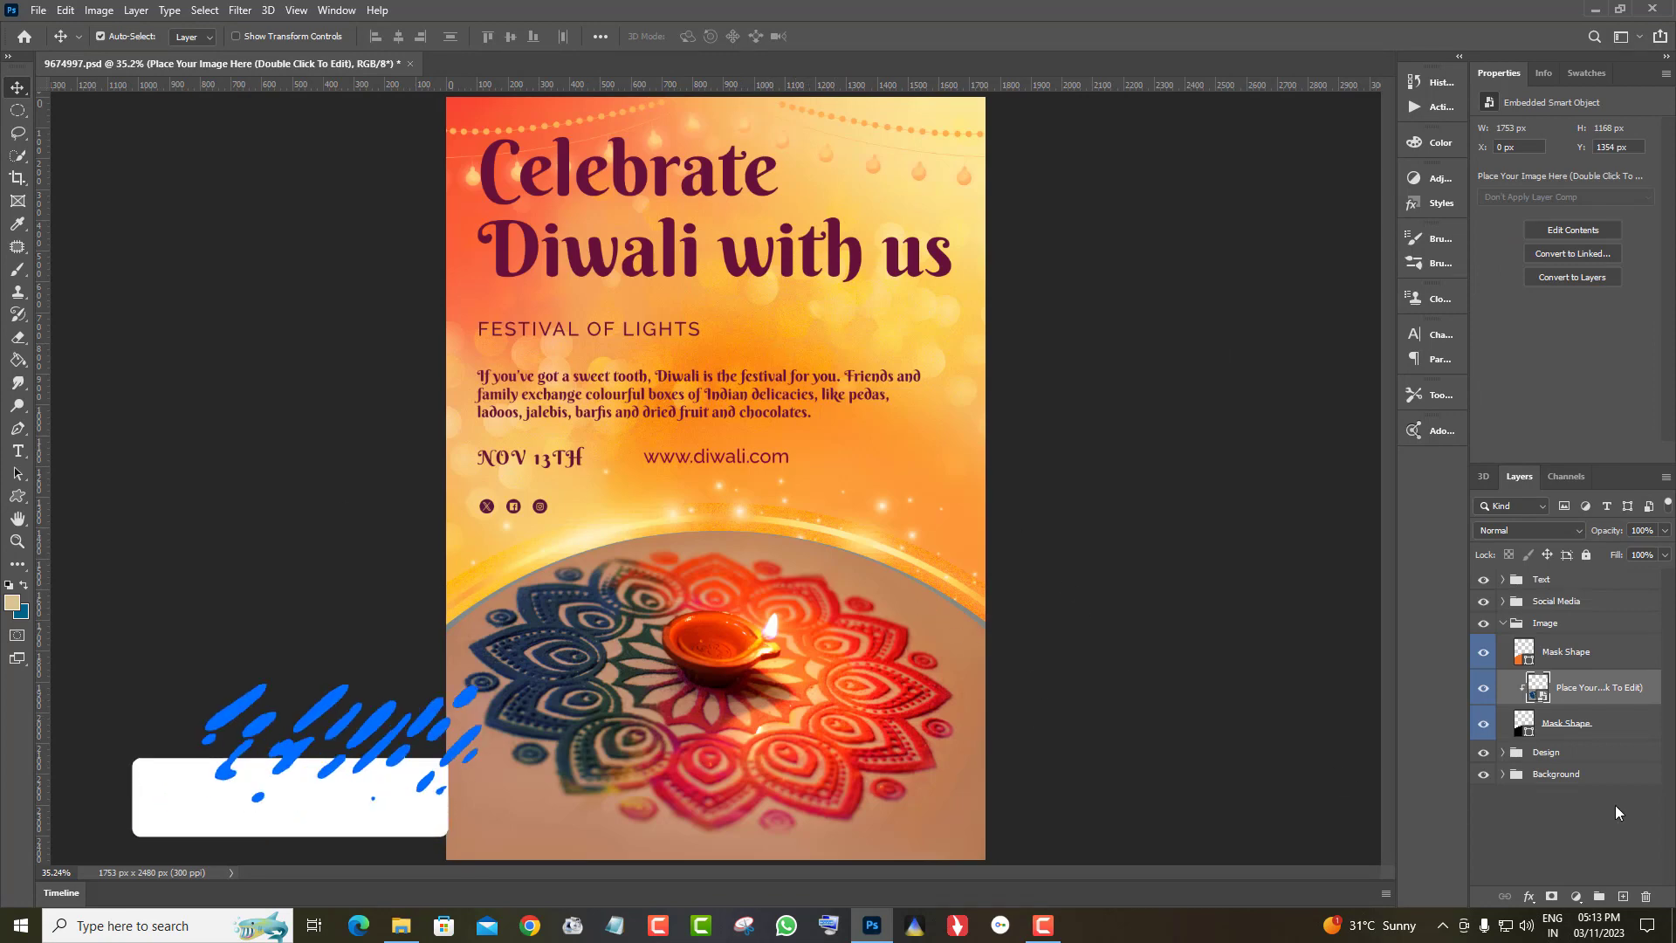
Step: Toggle visibility of the lower Mask Shape and a Lights Vector layer, and examine the layers inside the Design and Background groups
left_click(1484, 724)
left_click(1484, 724)
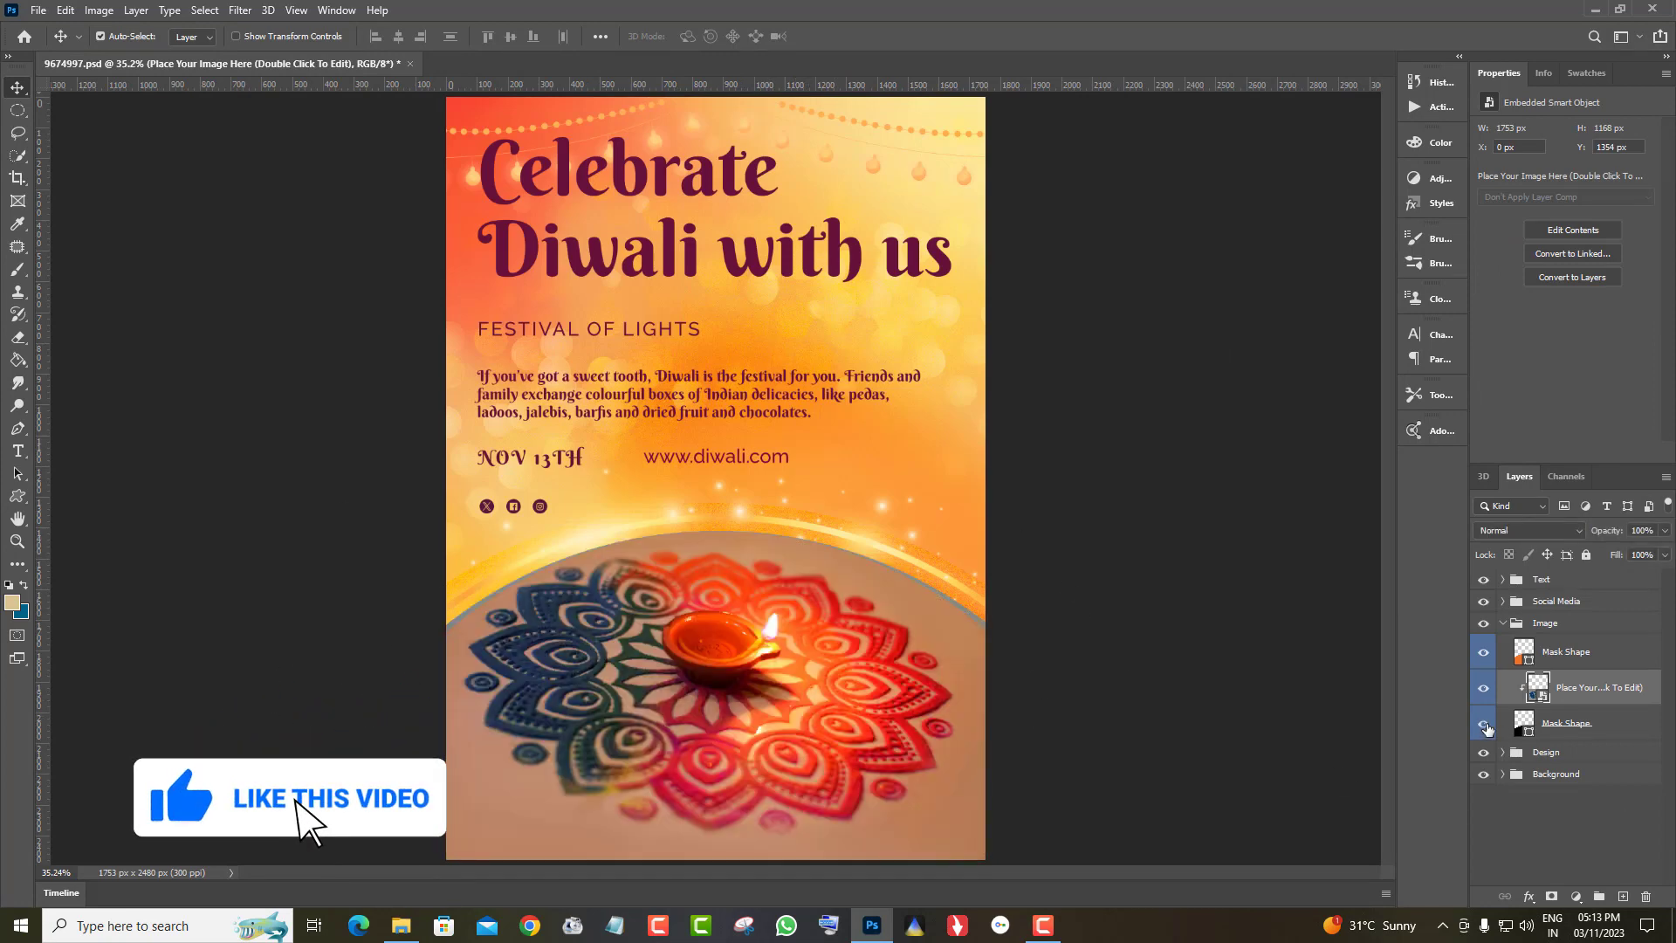
left_click(1499, 753)
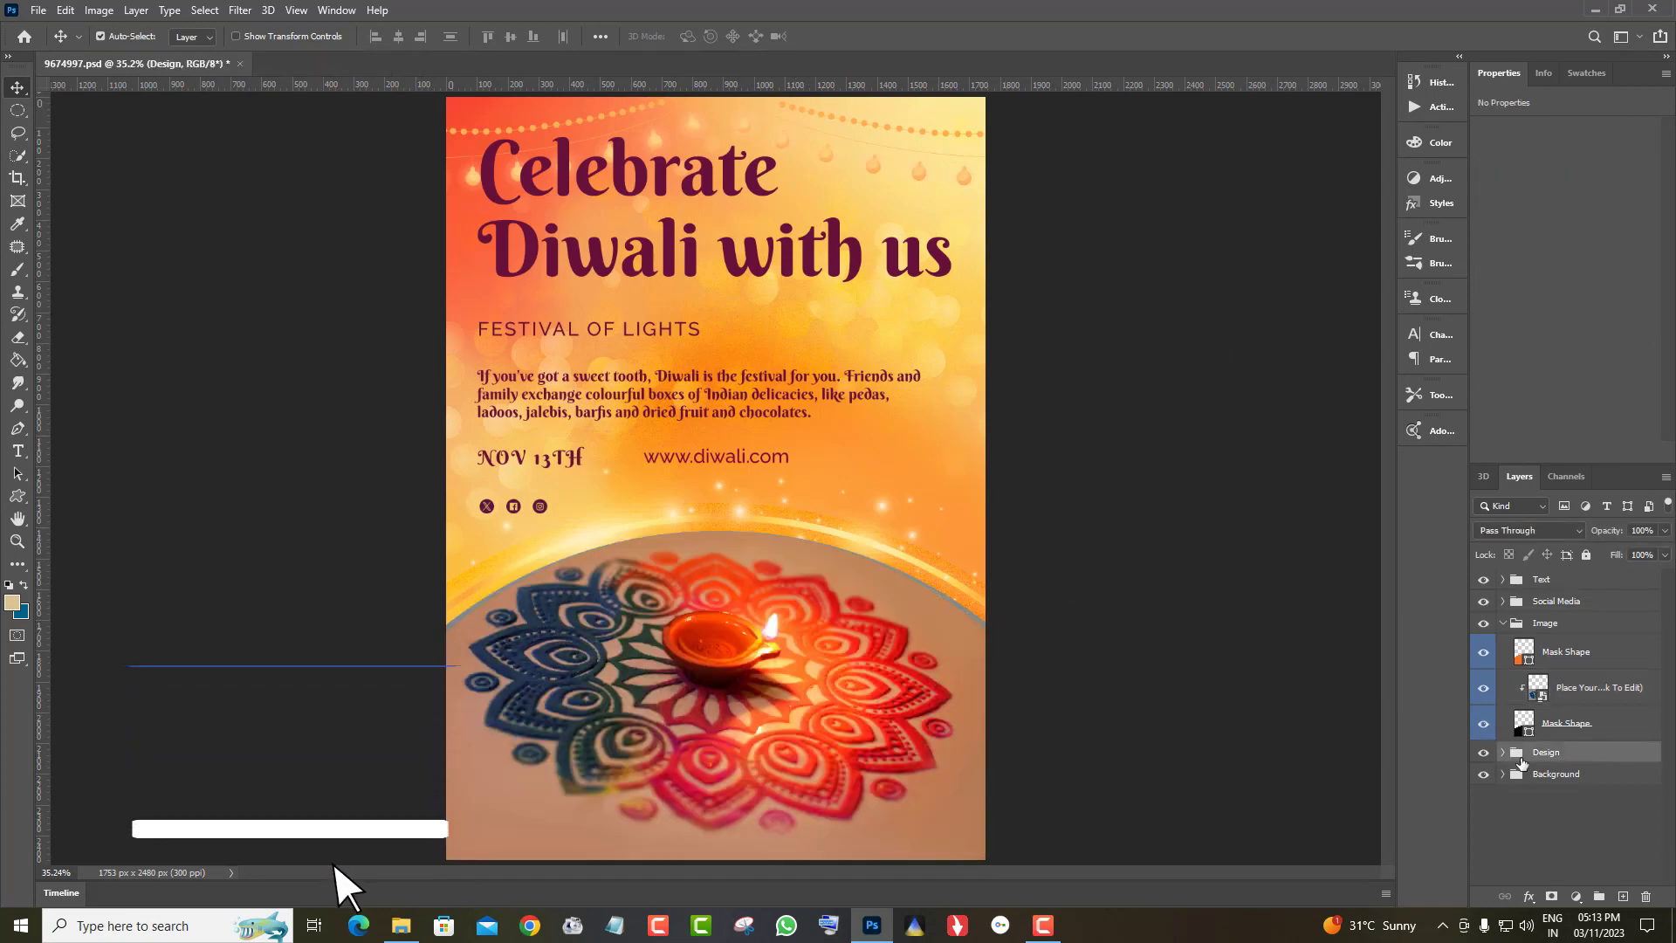
left_click(1503, 753)
scroll(1585, 843, "down", 3)
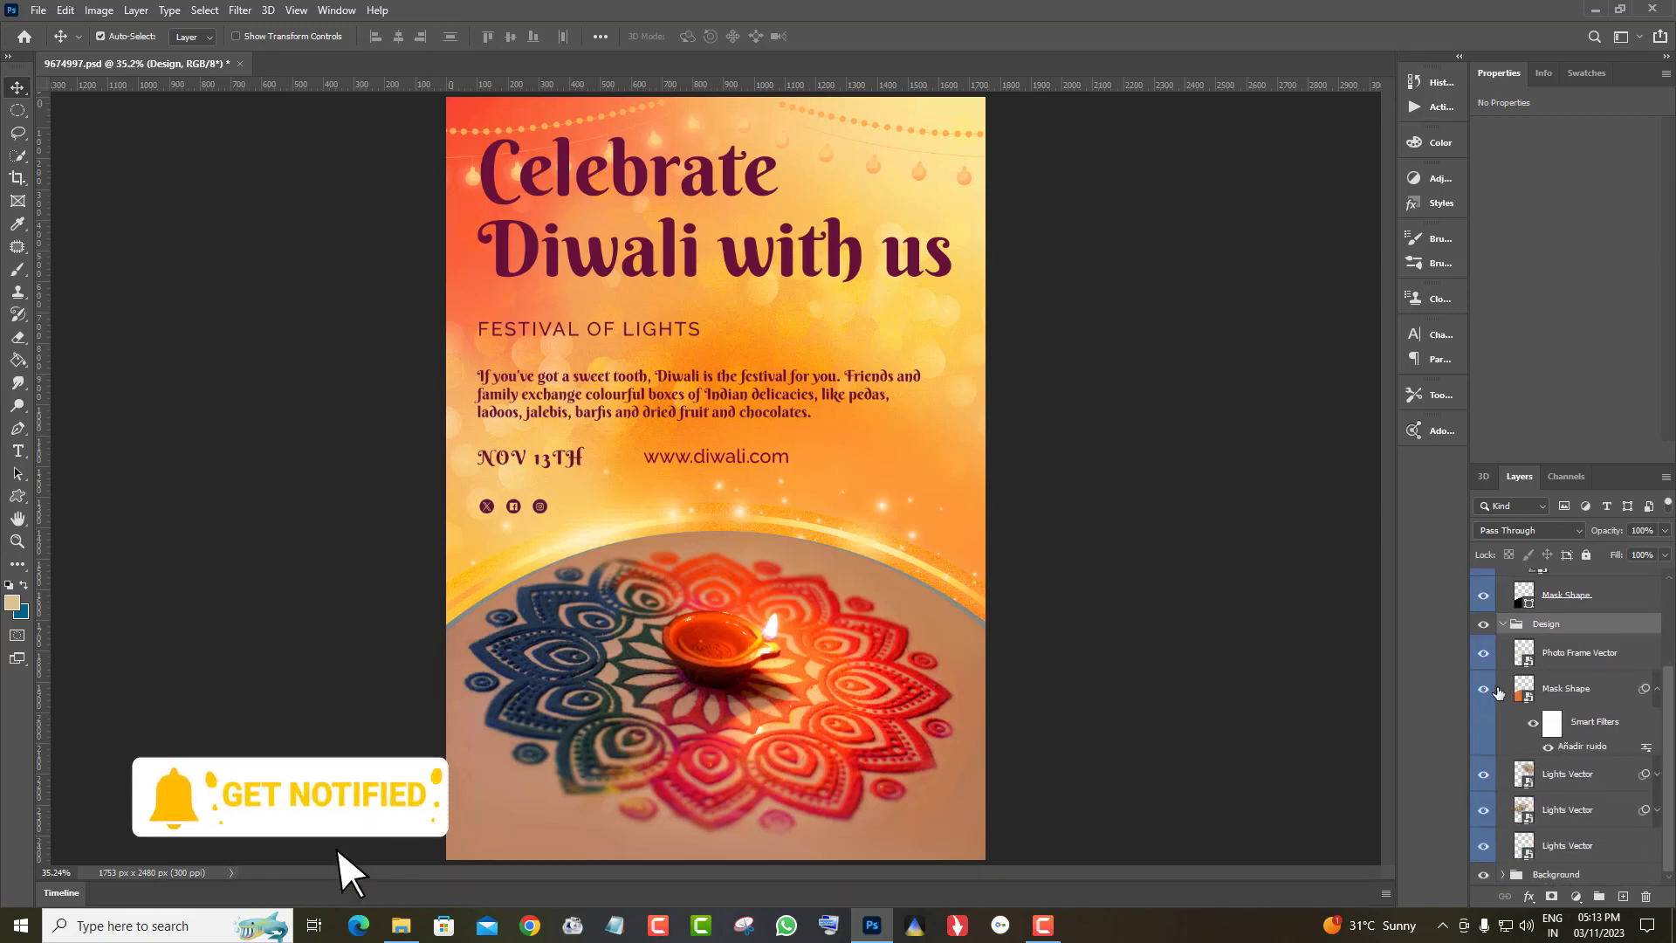
left_click(1483, 774)
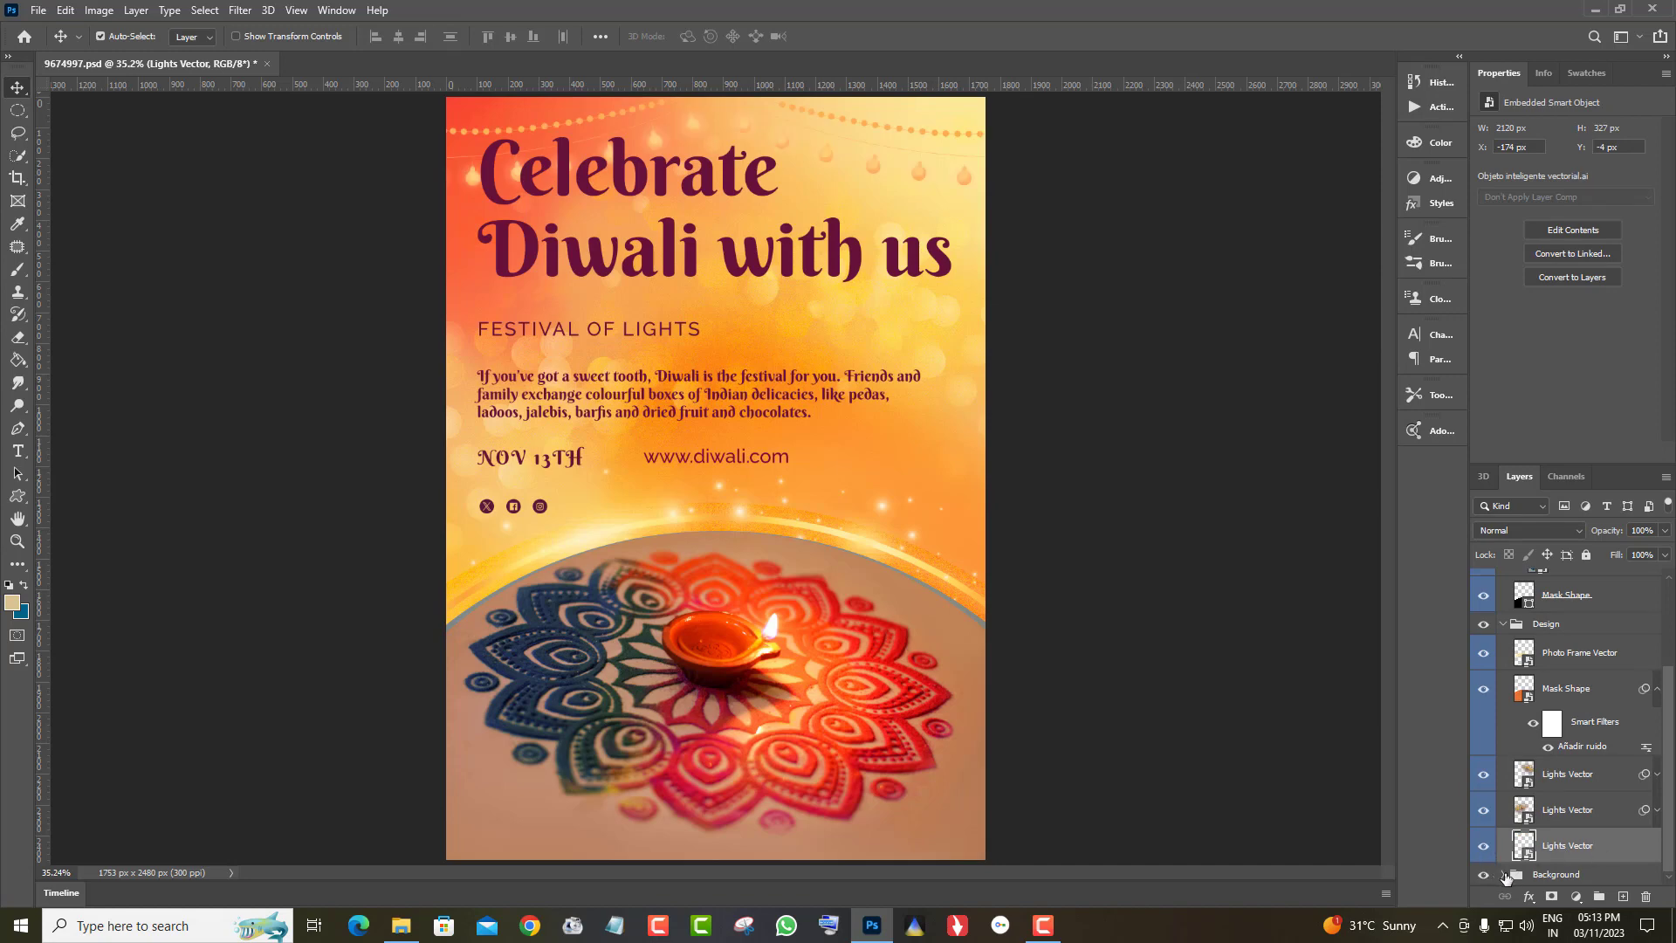
left_click(1505, 874)
left_click(1585, 869)
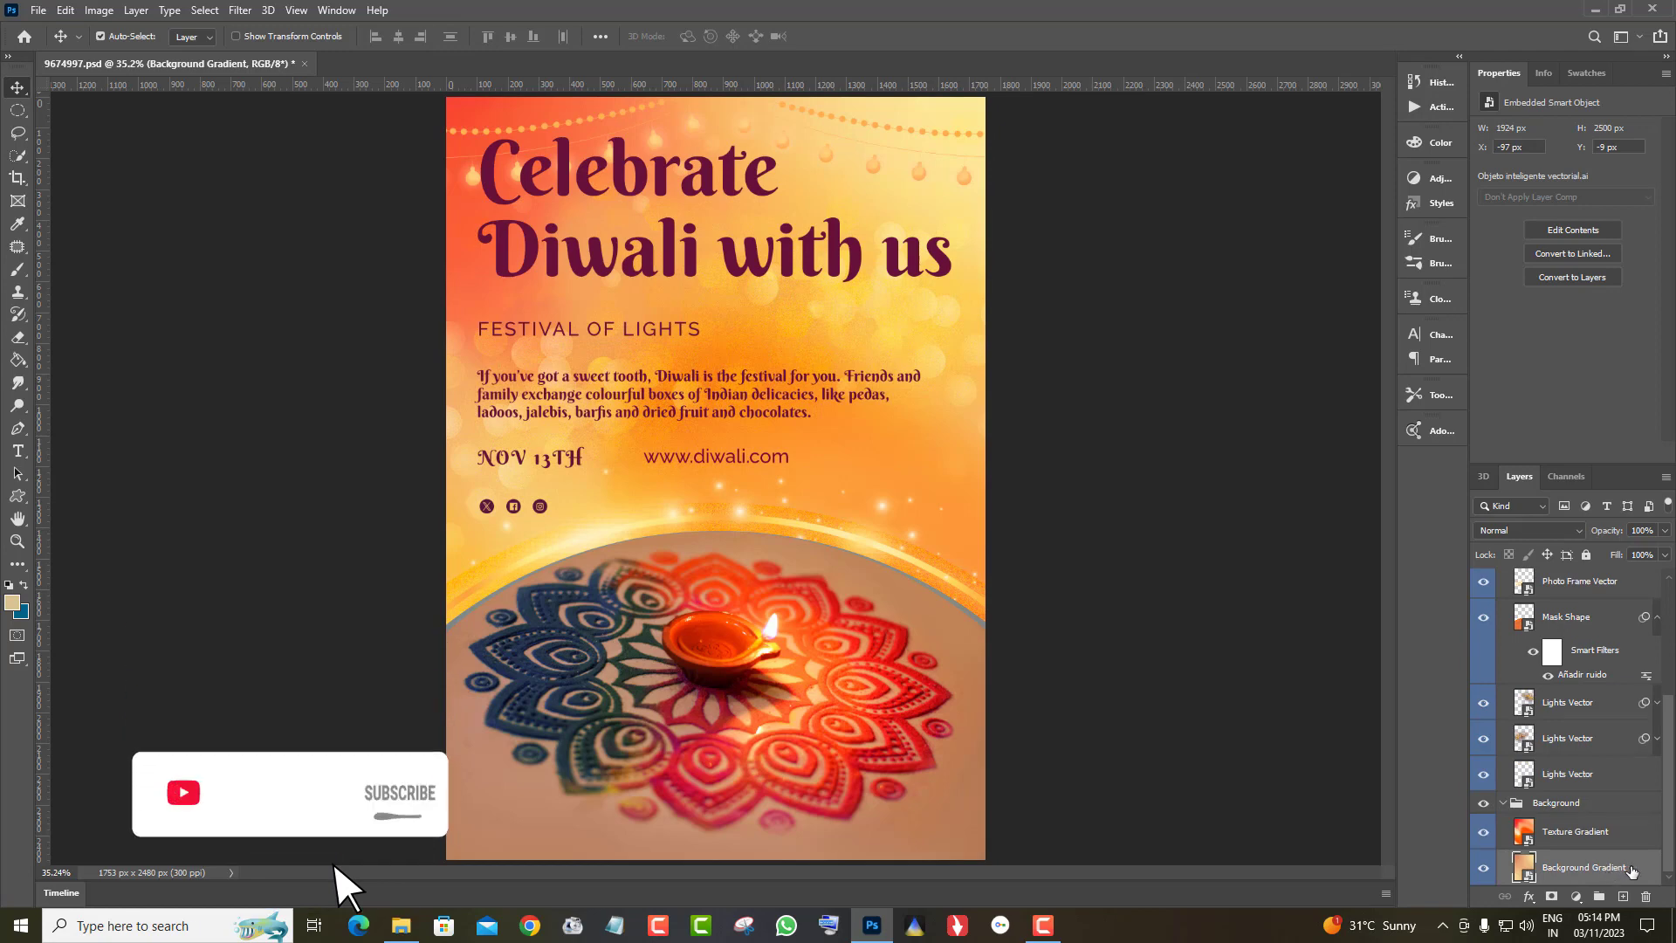
Step: Try a Gradient Overlay on the Background Gradient layer with several Orange presets and the Iridescent_17 preset
double_click(1631, 869)
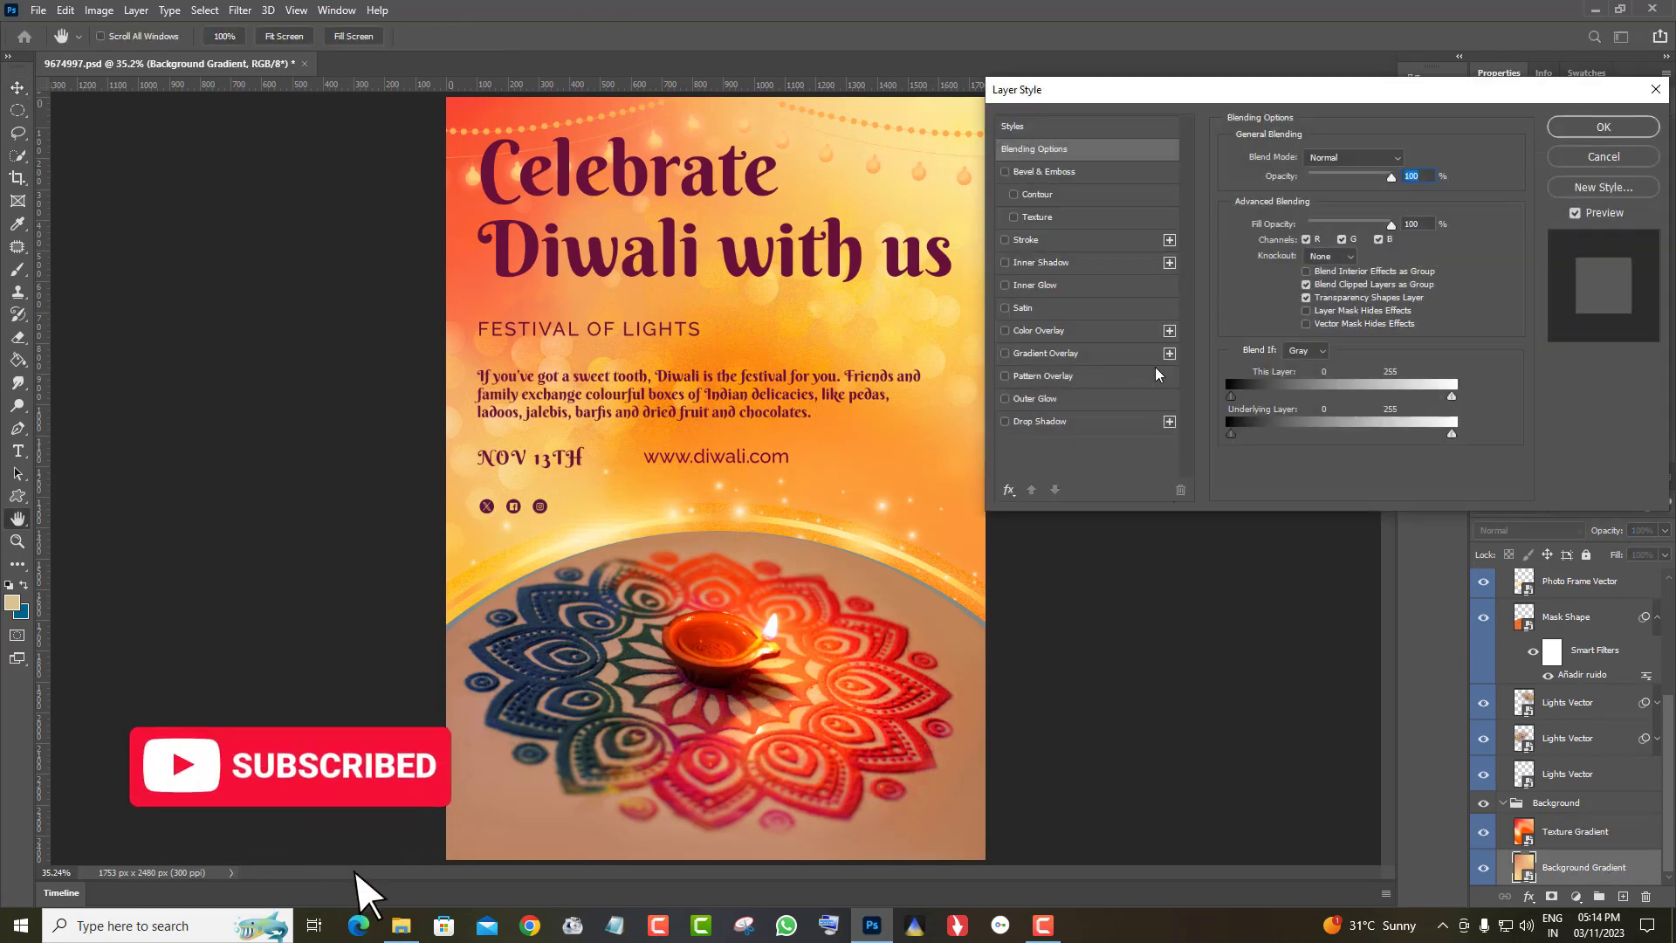
left_click(1039, 354)
left_click(1328, 199)
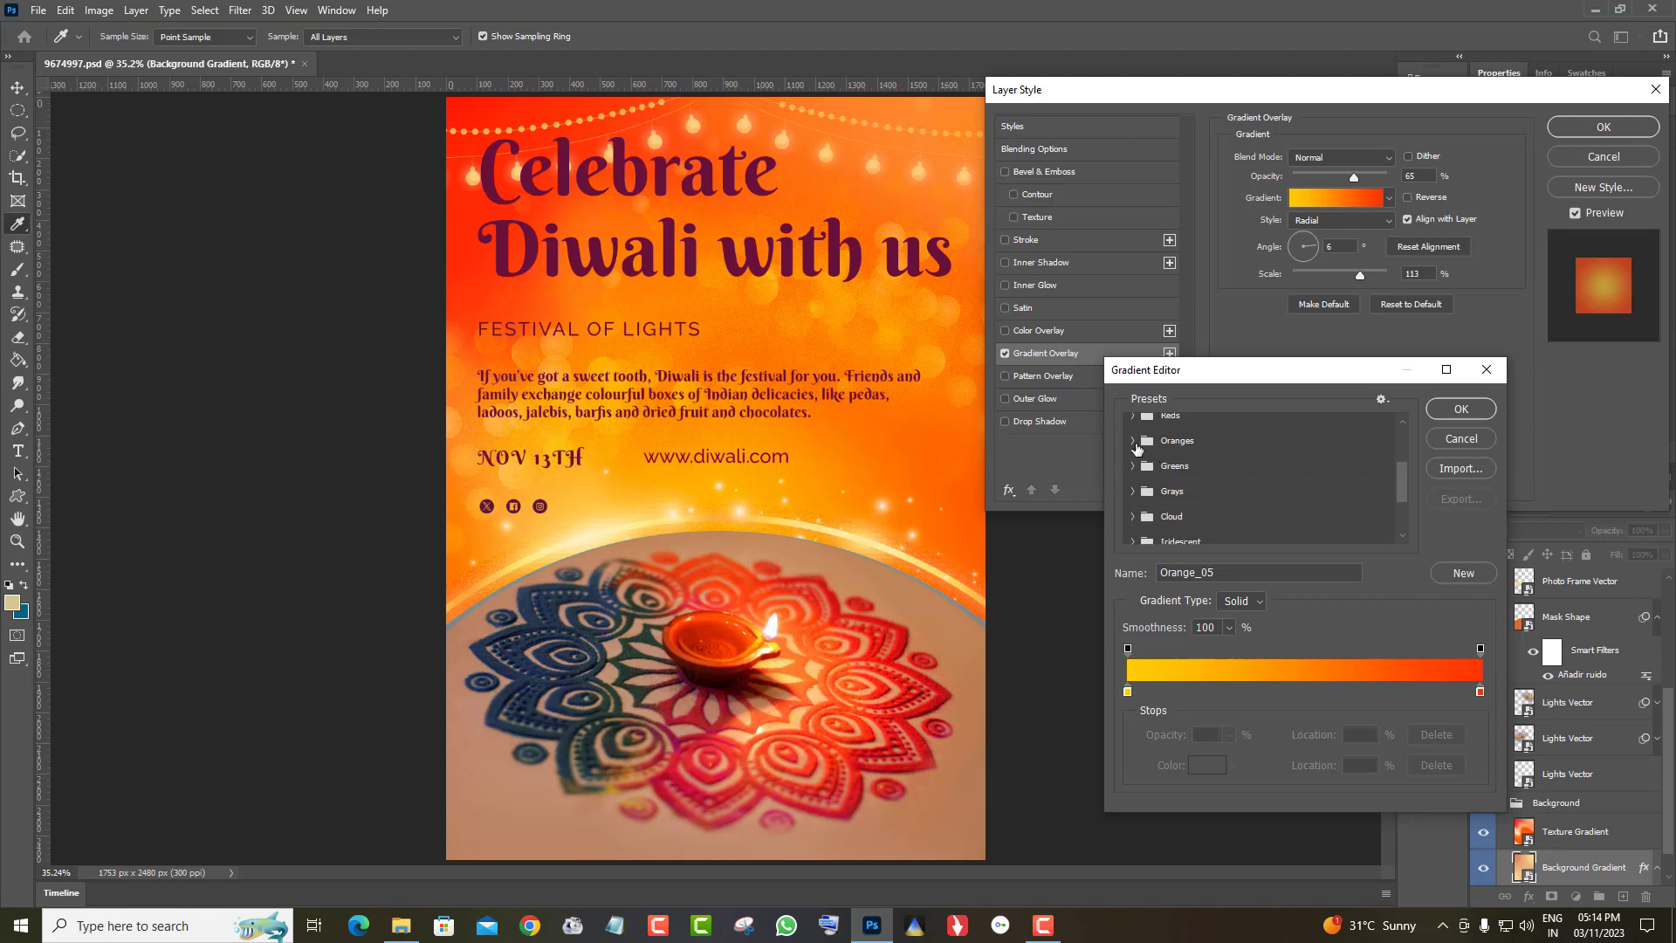
left_click(1135, 444)
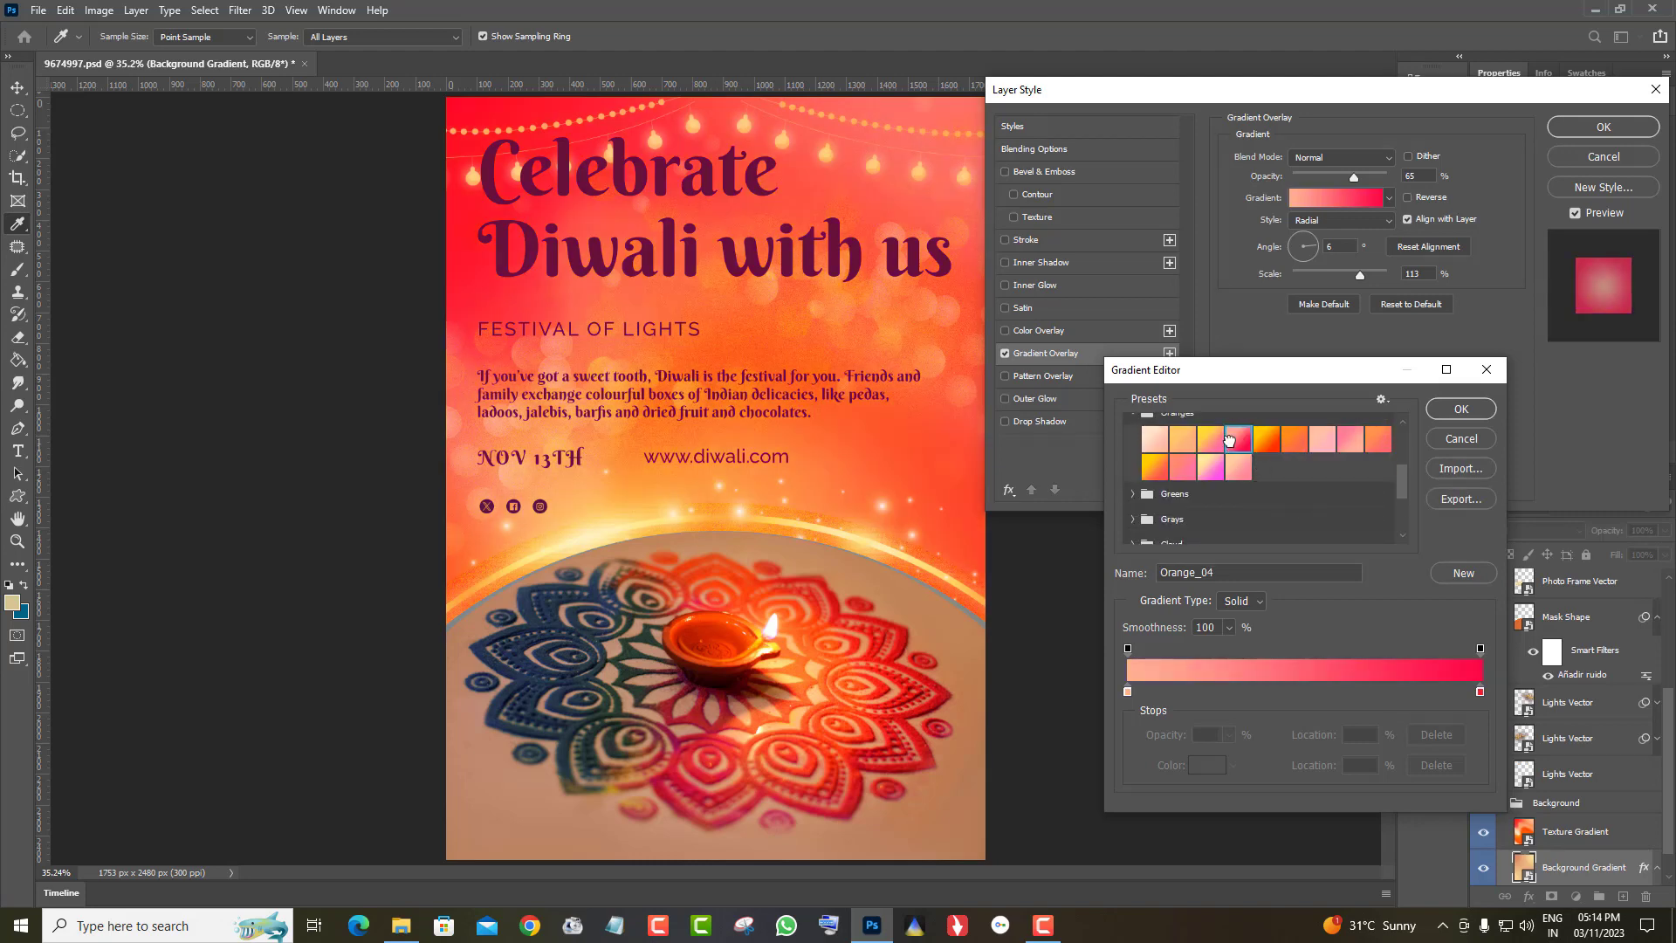
left_click(1149, 471)
left_click(1183, 467)
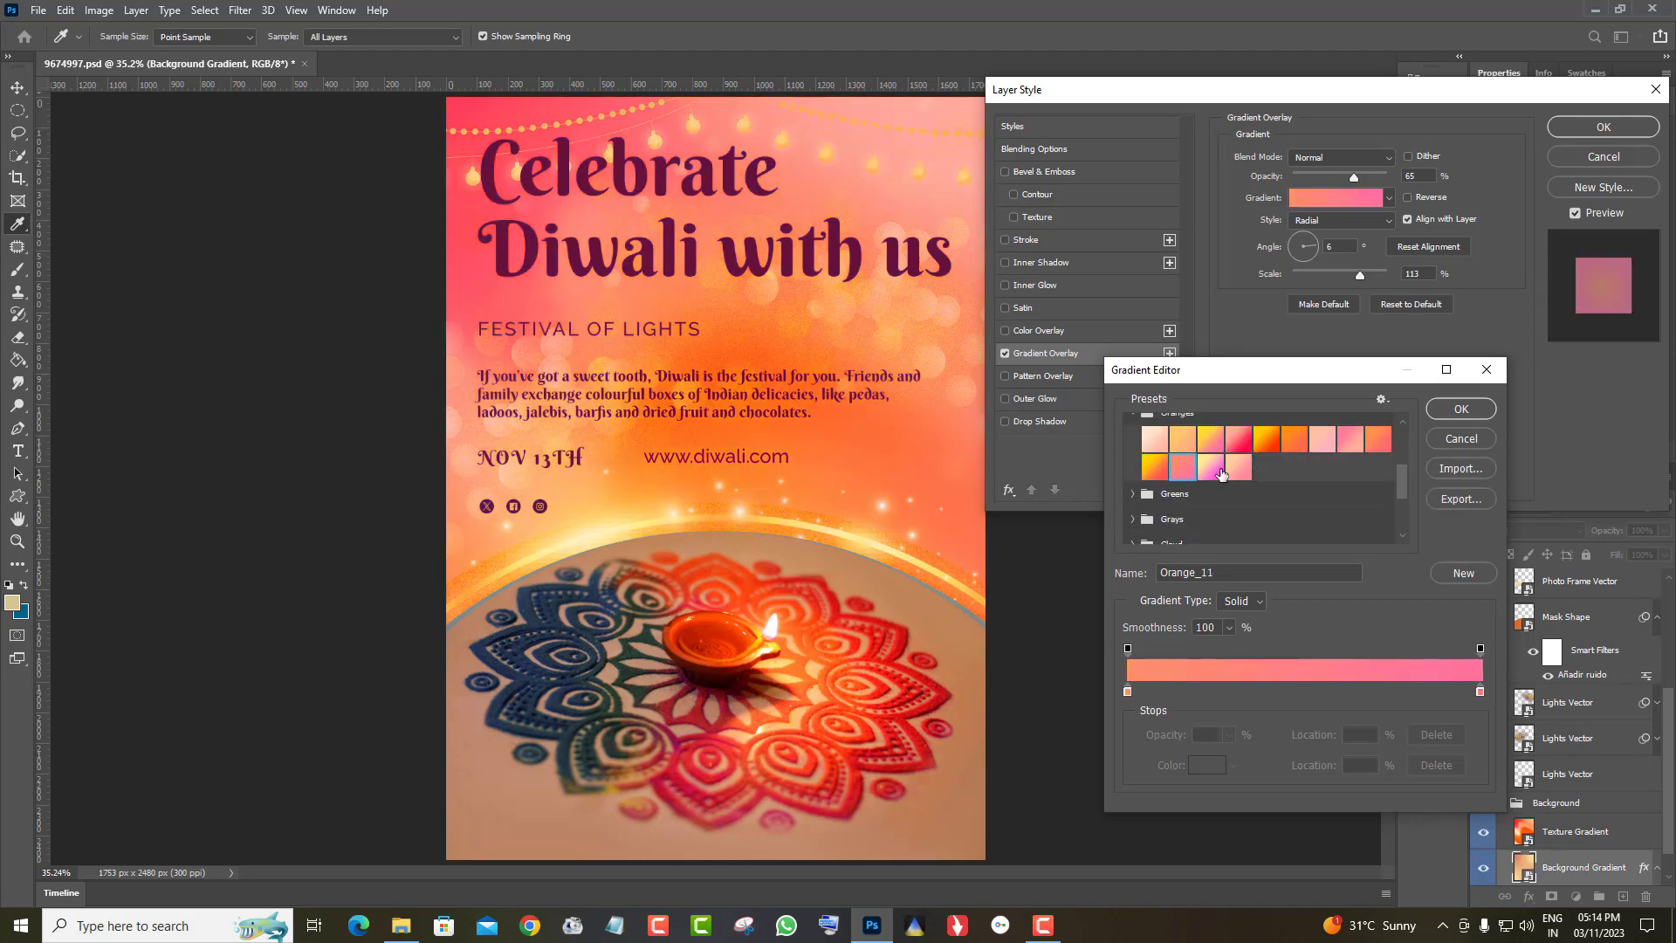
left_click(1211, 467)
scroll(1222, 472, "down", 5)
left_click(1222, 471)
scroll(1351, 458, "up", 5)
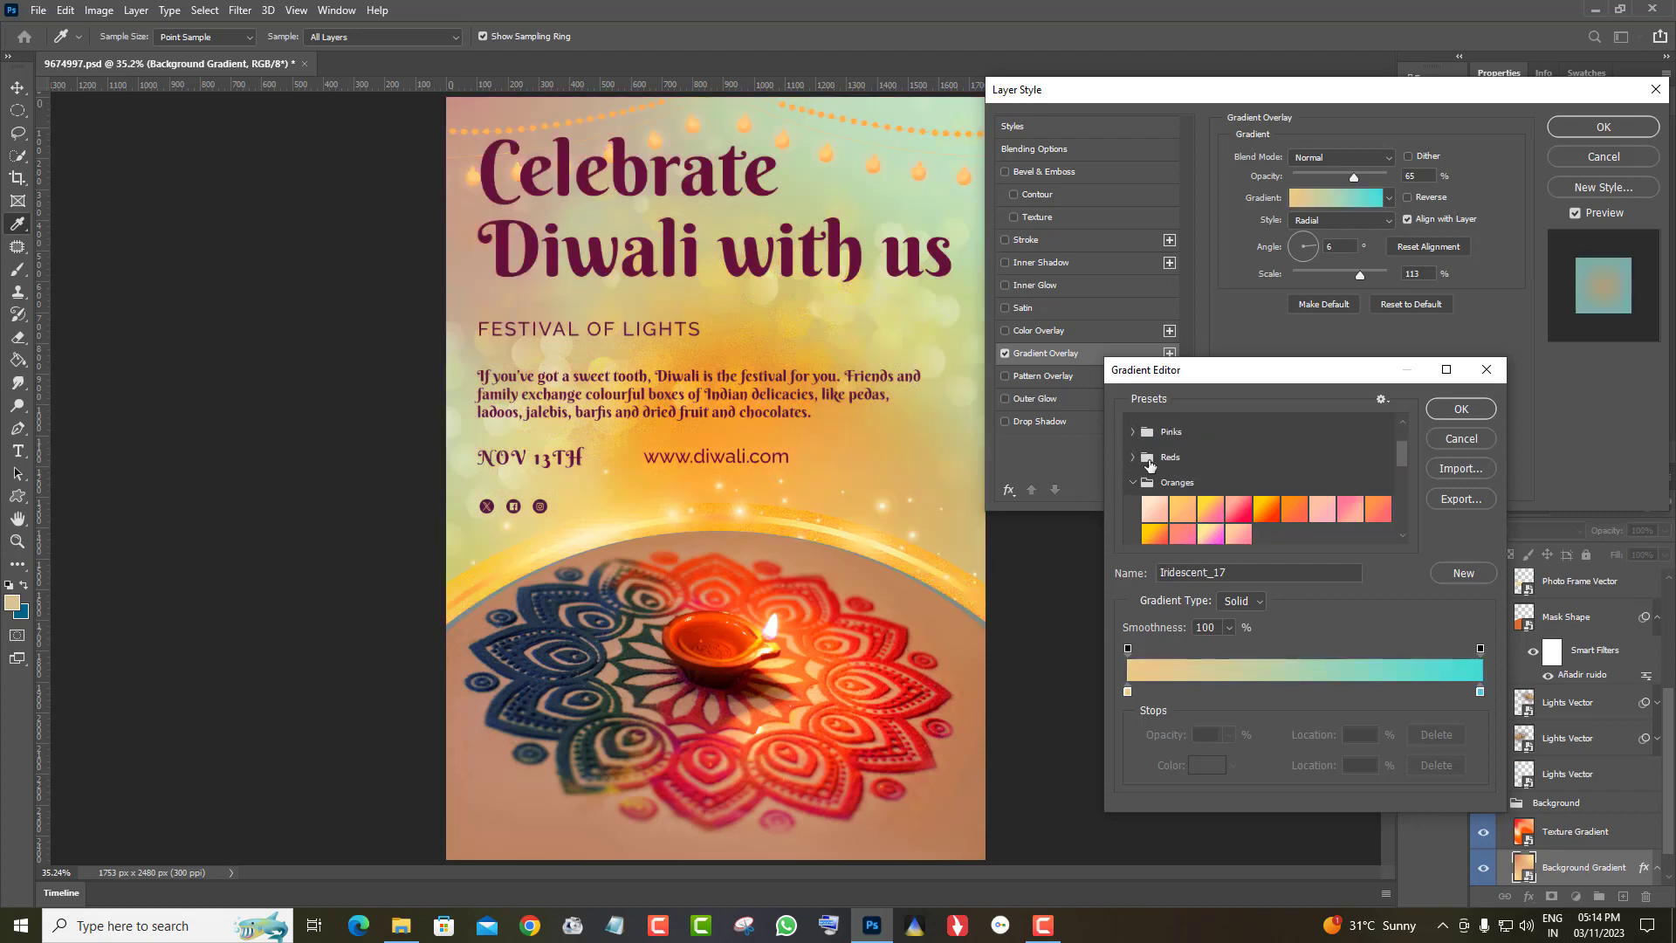
Step: Try the Red_06 and Red_05 gradient presets on the overlay, and discard the layer style changes
left_click(1133, 457)
left_click(1295, 482)
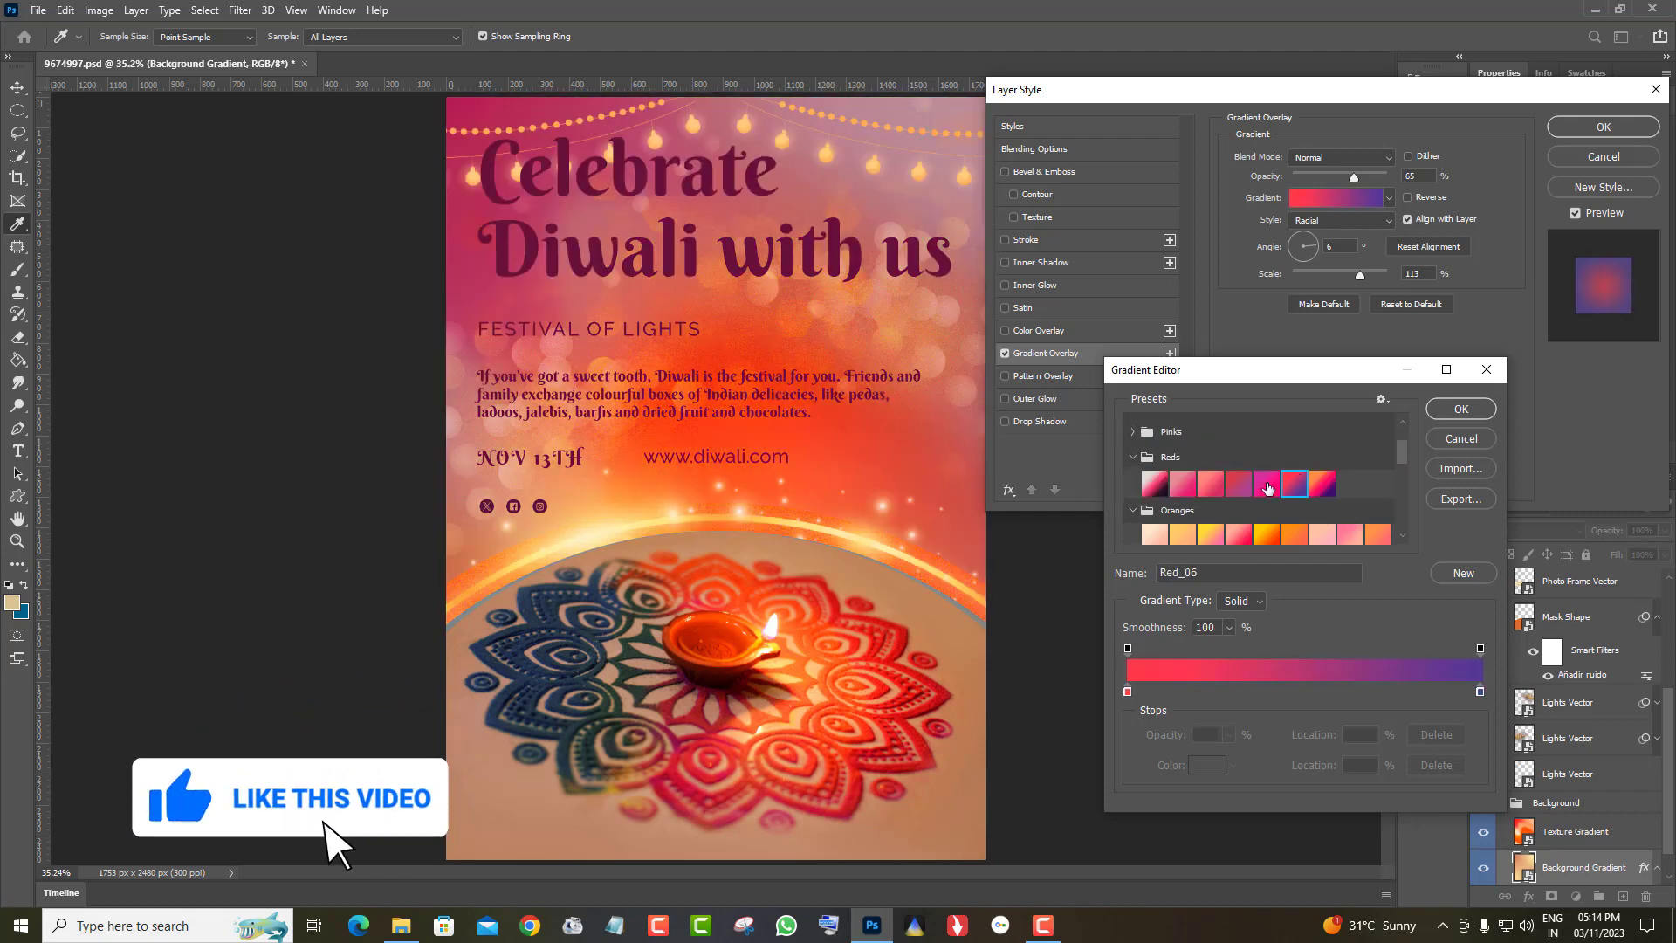
left_click(1267, 485)
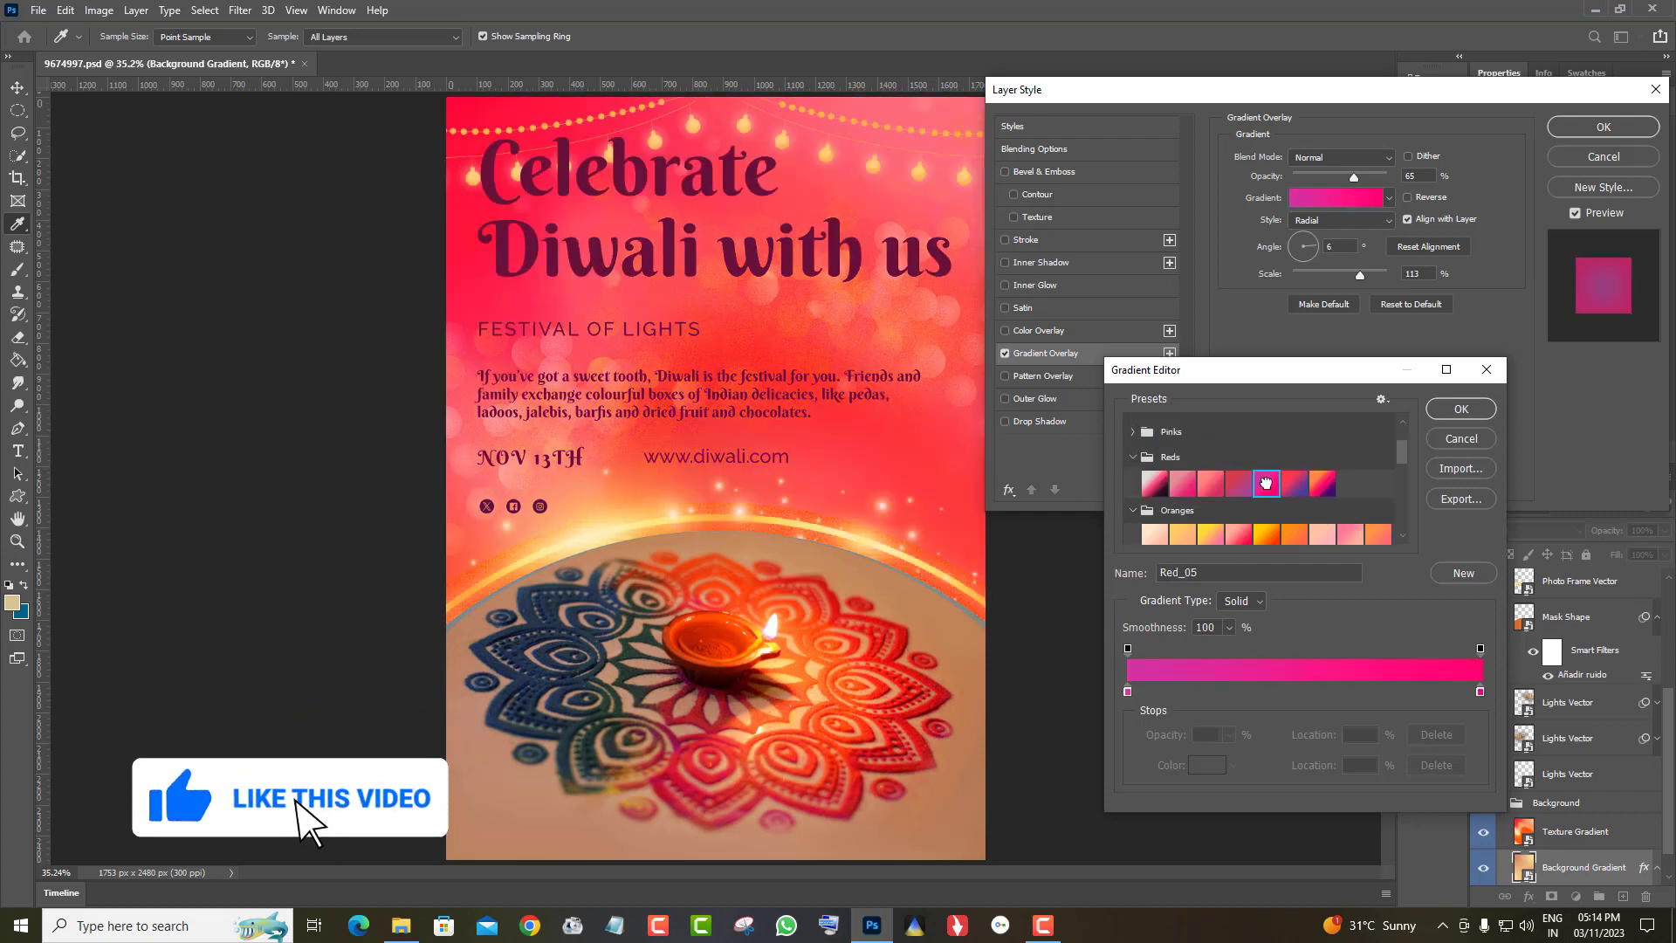
left_click(1462, 409)
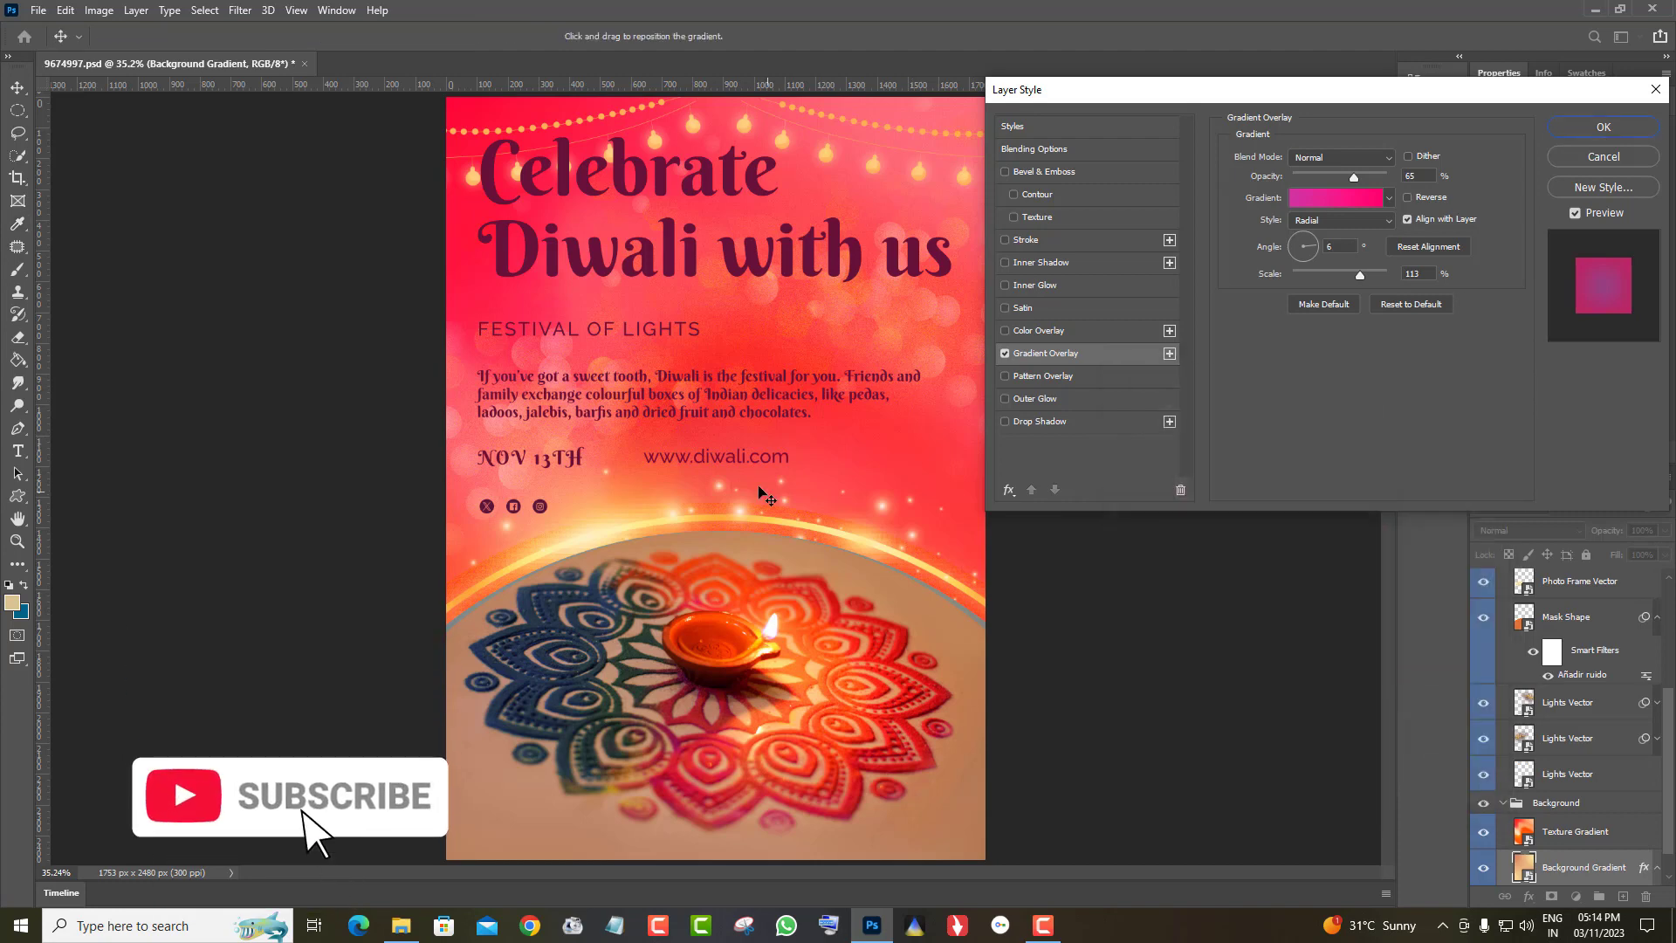
left_click(1613, 158)
Step: Toggle the visibility of the Title and paragraph Text layers in the Text group to identify them on the poster
scroll(1473, 611, "up", 5)
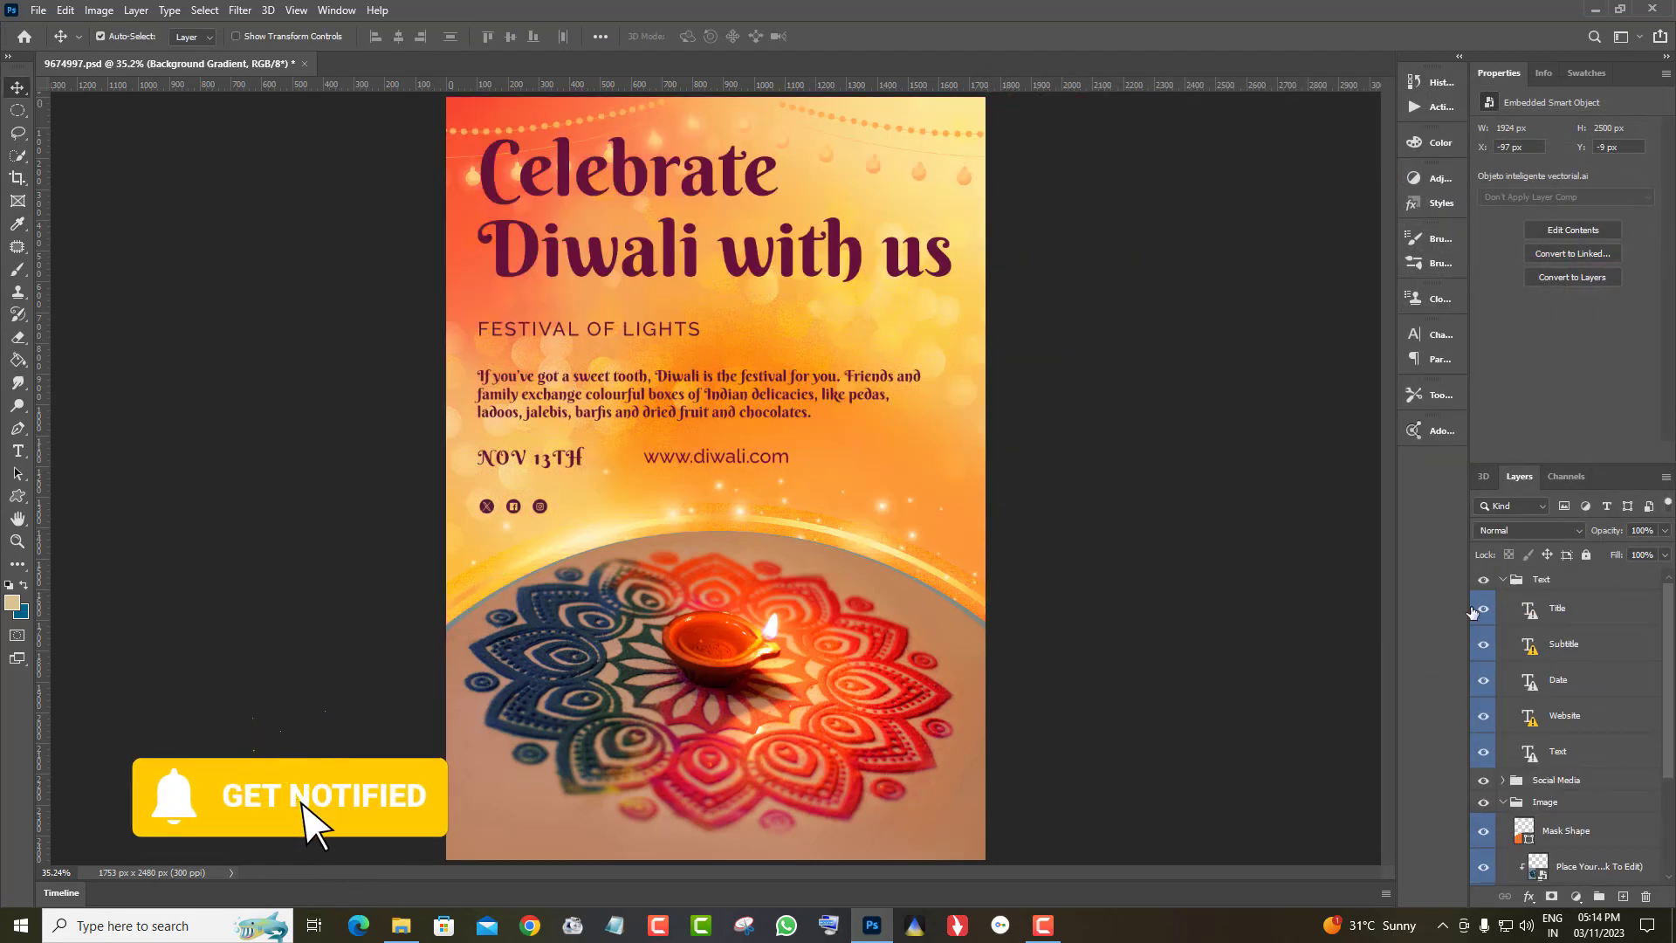
left_click(1483, 608)
left_click(1483, 609)
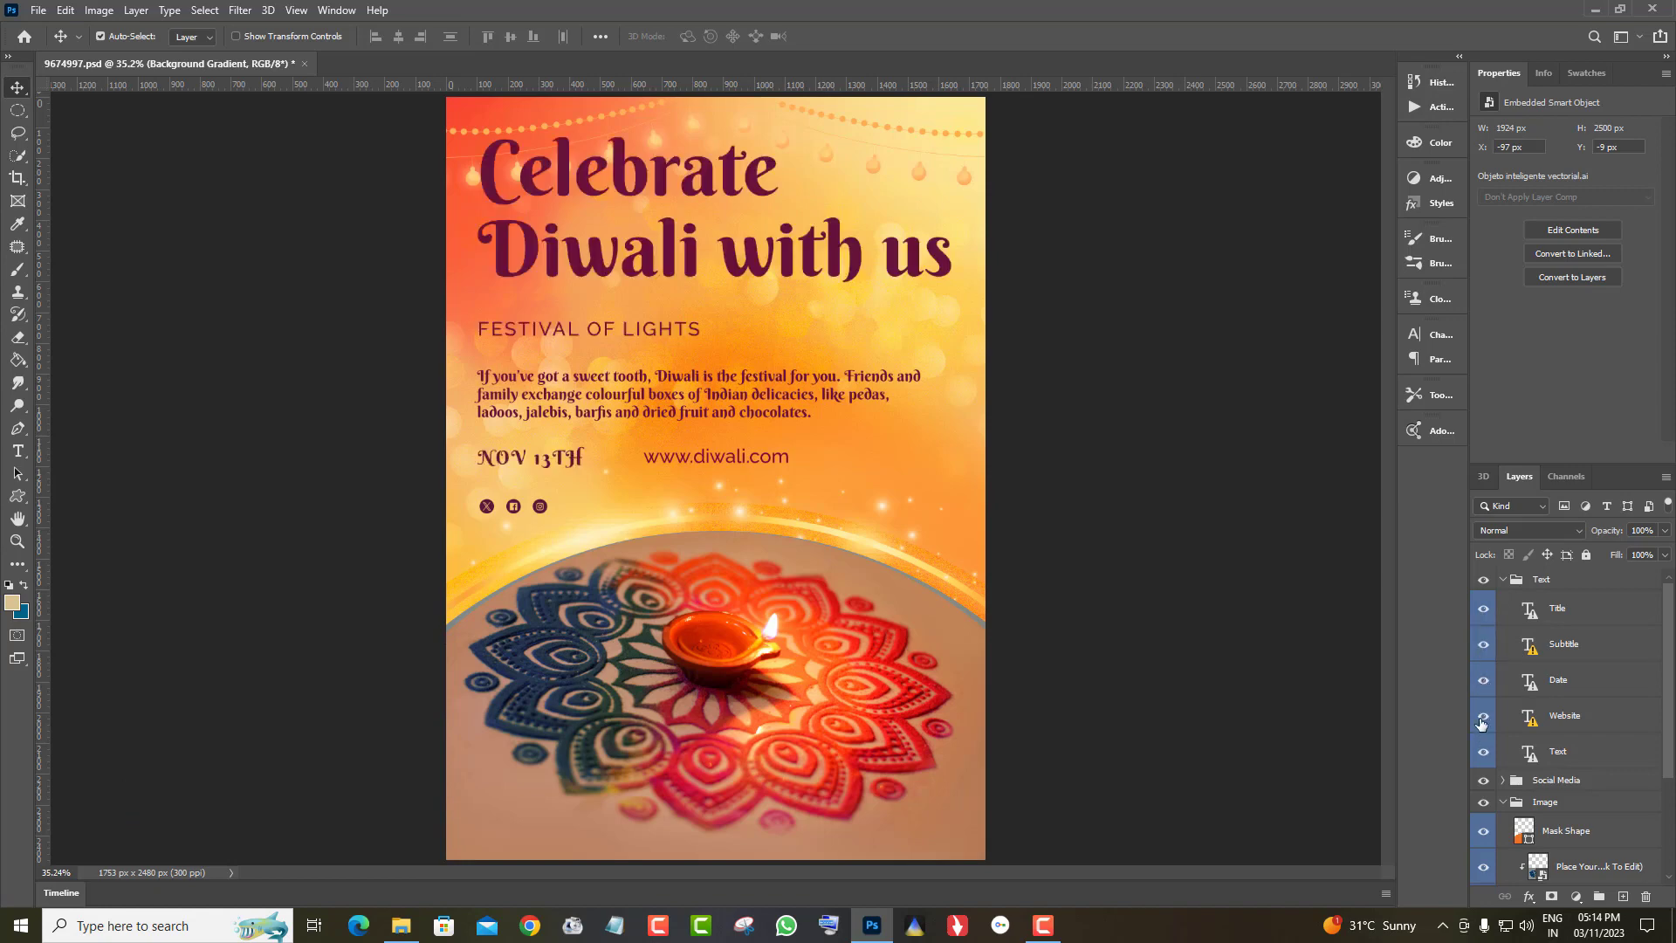
left_click(1484, 753)
left_click(1483, 753)
left_click(1534, 753)
Step: Open the 5482755.psd poster and open its Image group's placeholder smart object for editing
double_click(467, 374)
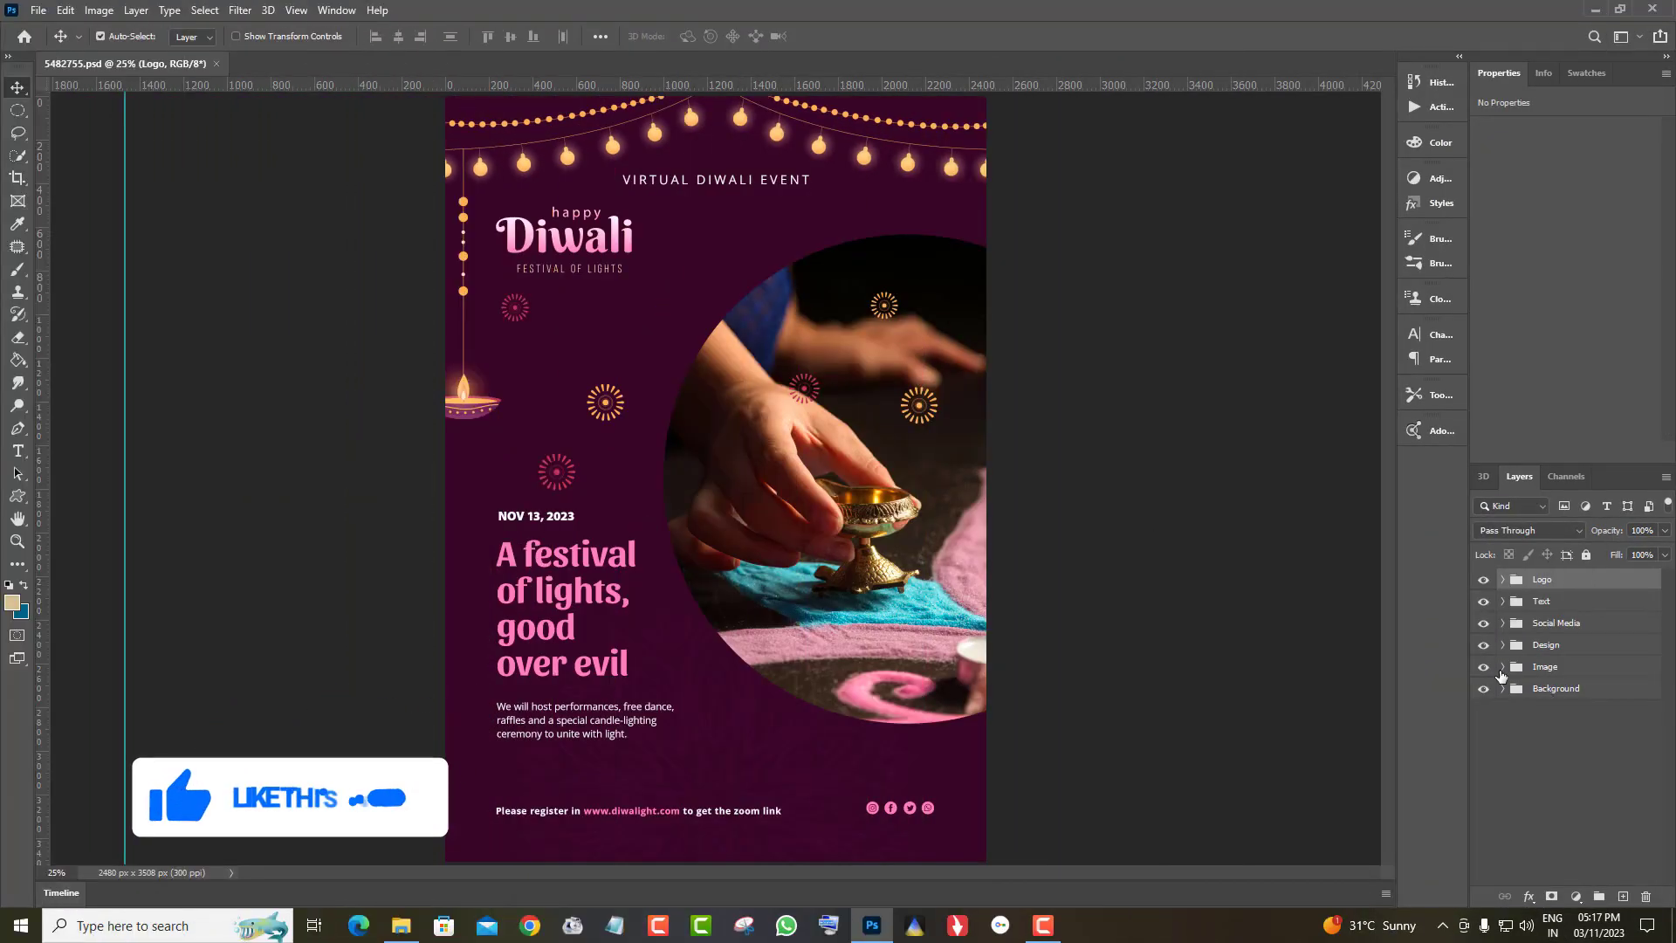
left_click(1503, 666)
double_click(1525, 696)
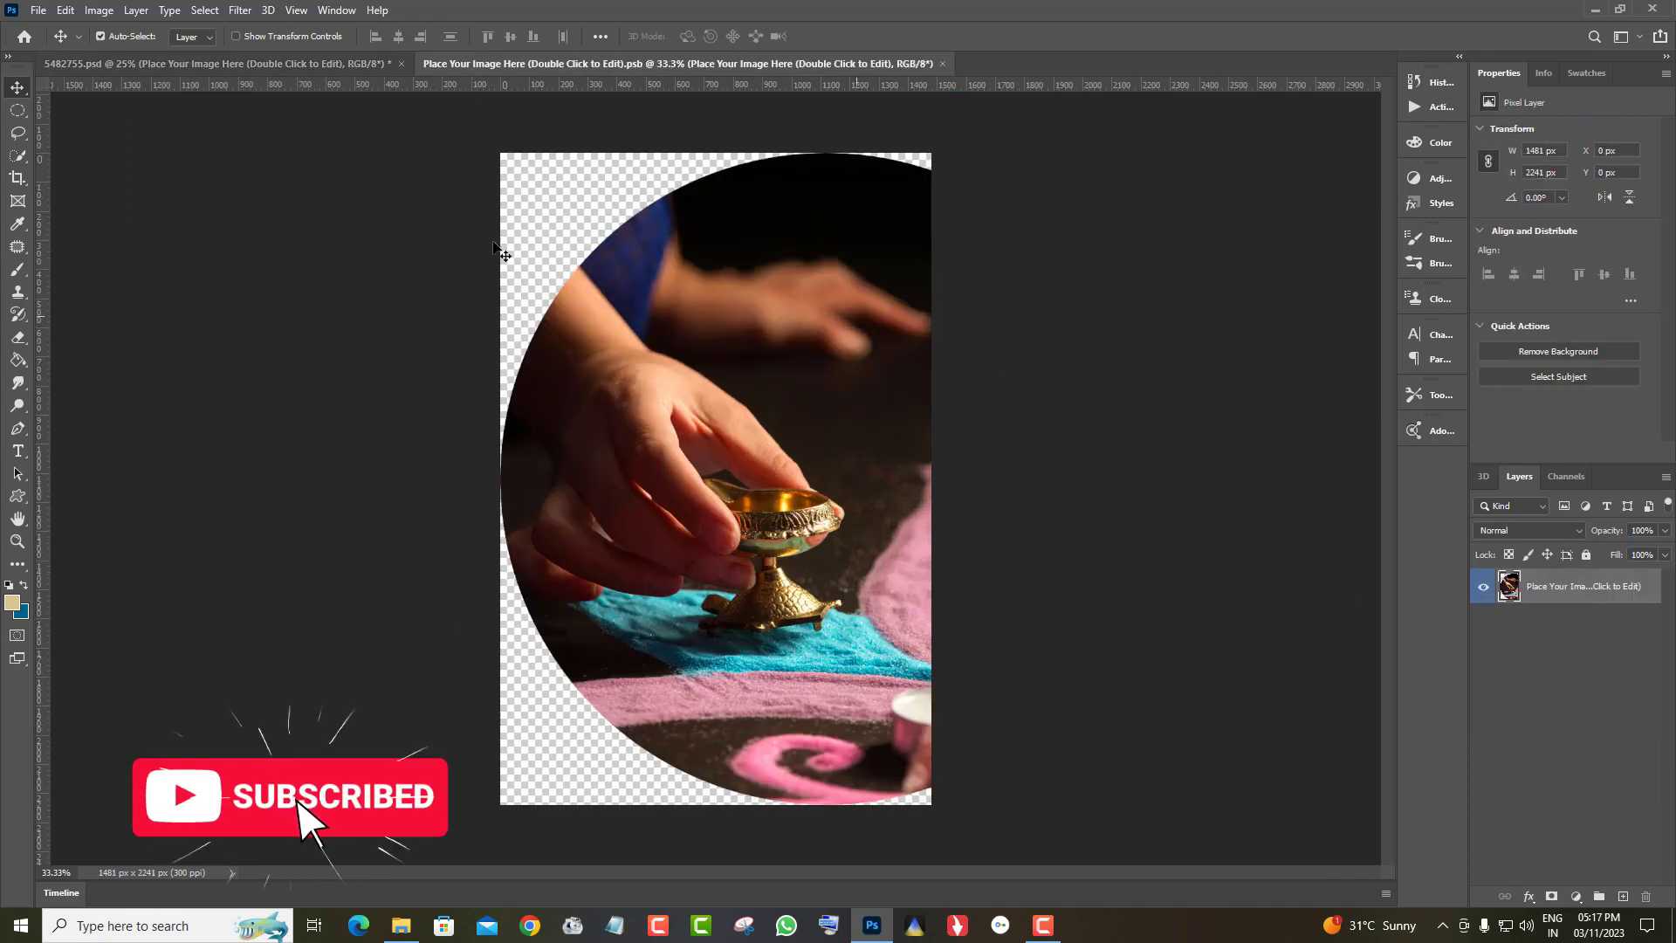
Step: Open the portrait photo of lit diyas on an orange background from the DIWALI IMAGE folder
left_click(65, 10)
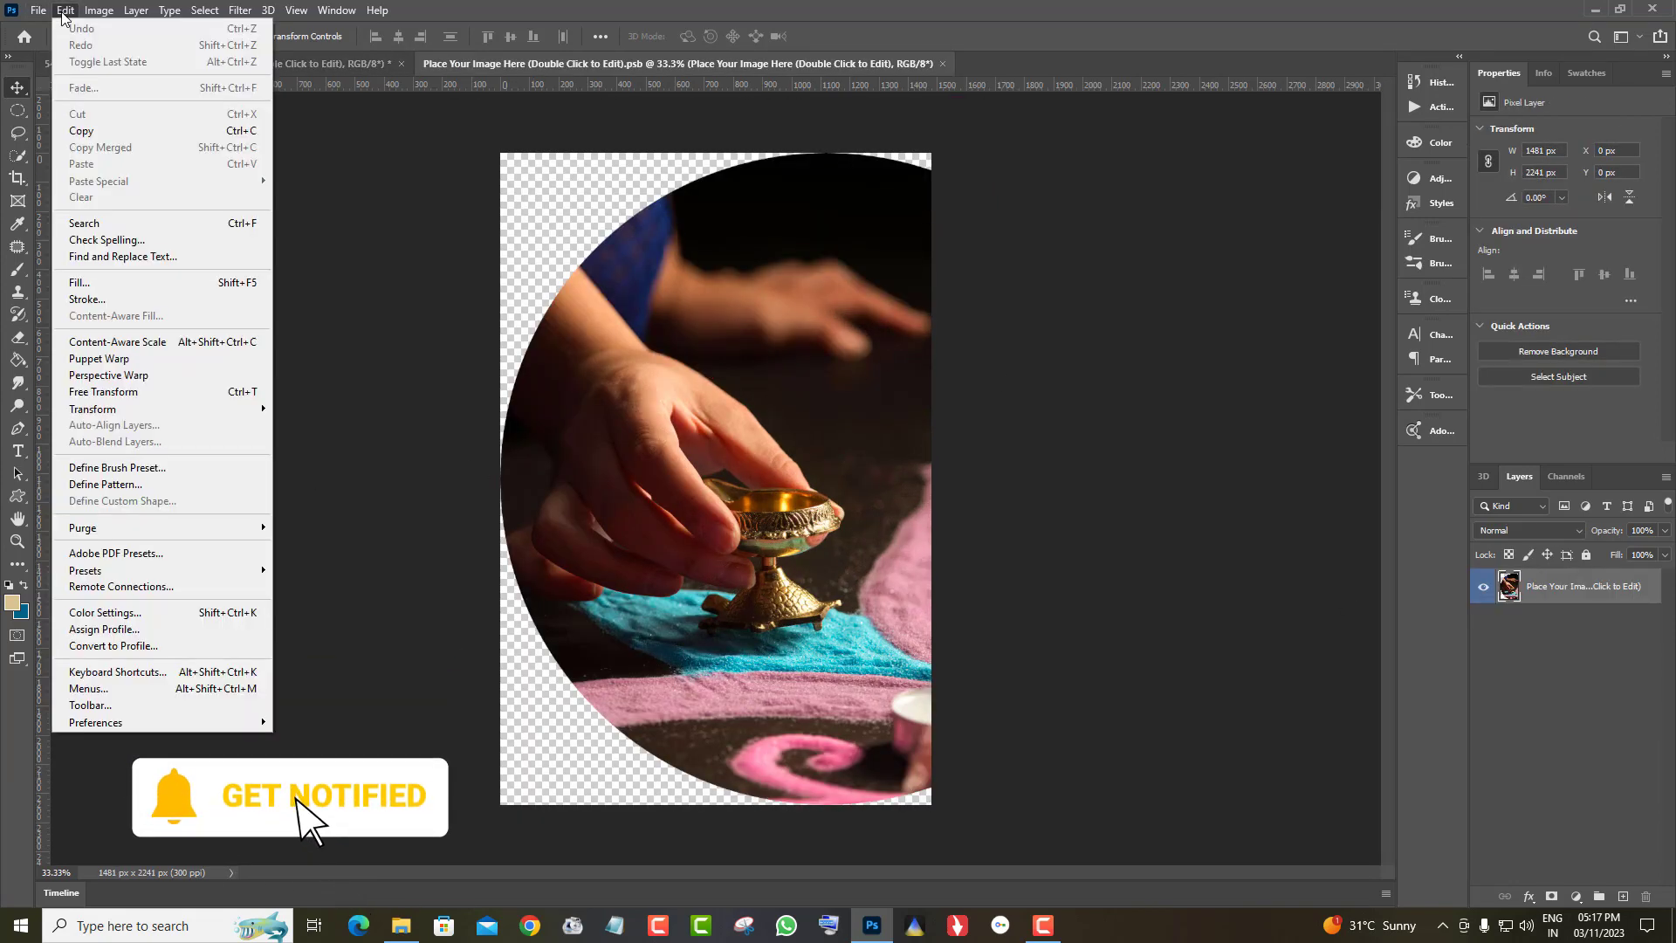
mouse_move(38, 11)
left_click(83, 45)
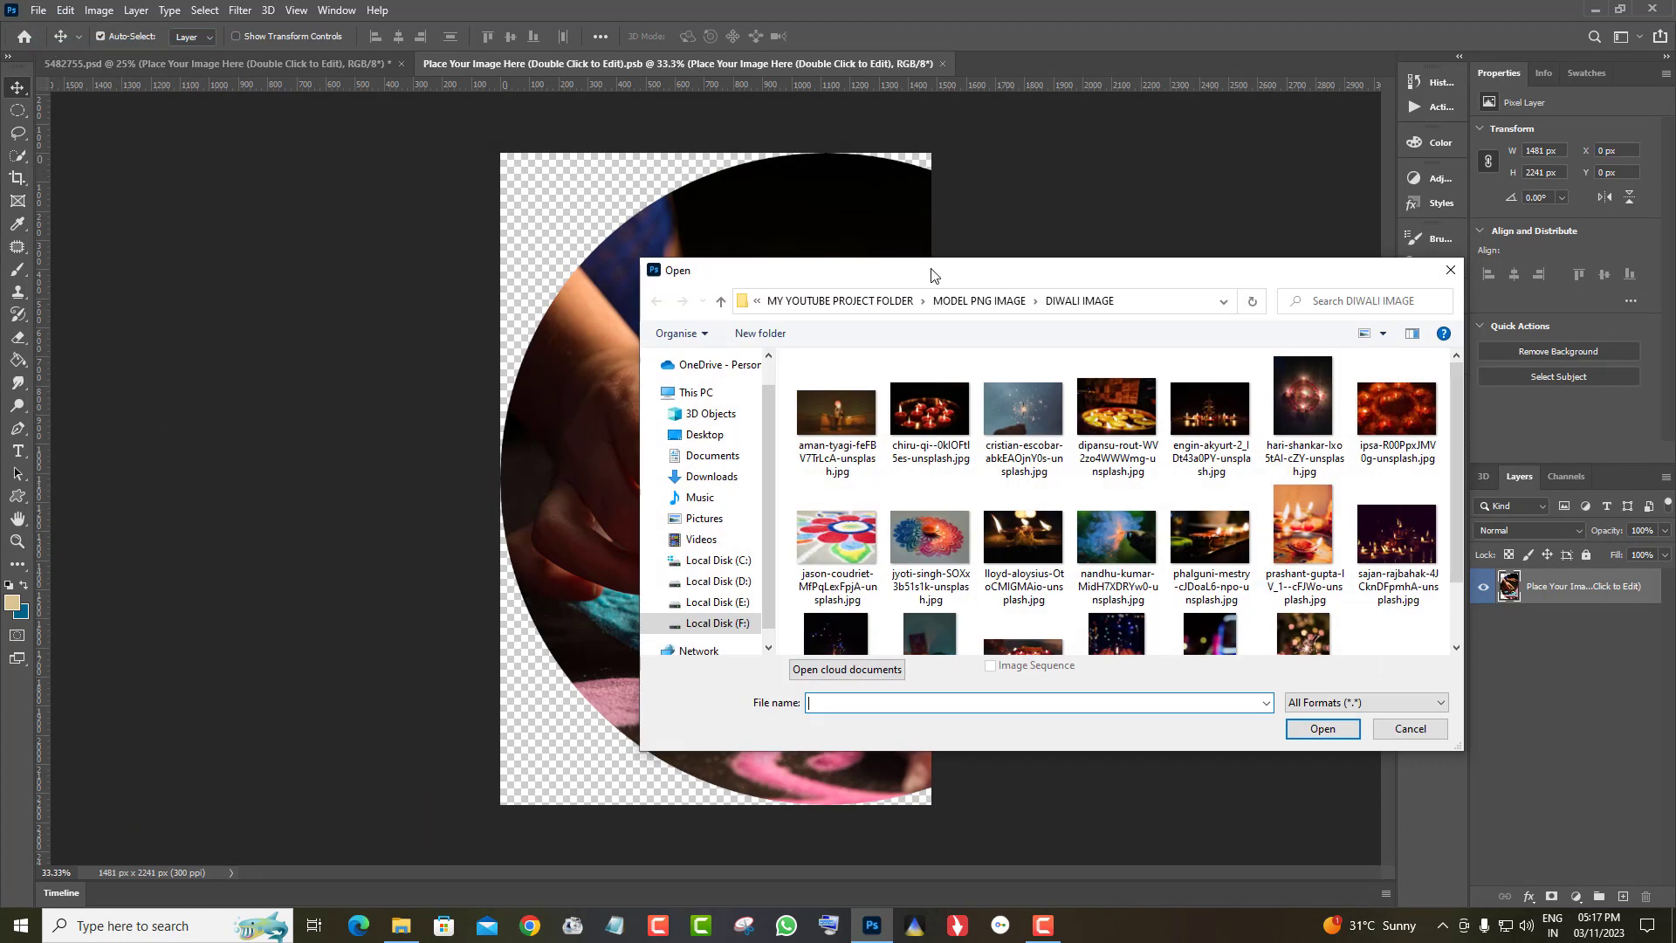
scroll(1142, 542, "down", 1)
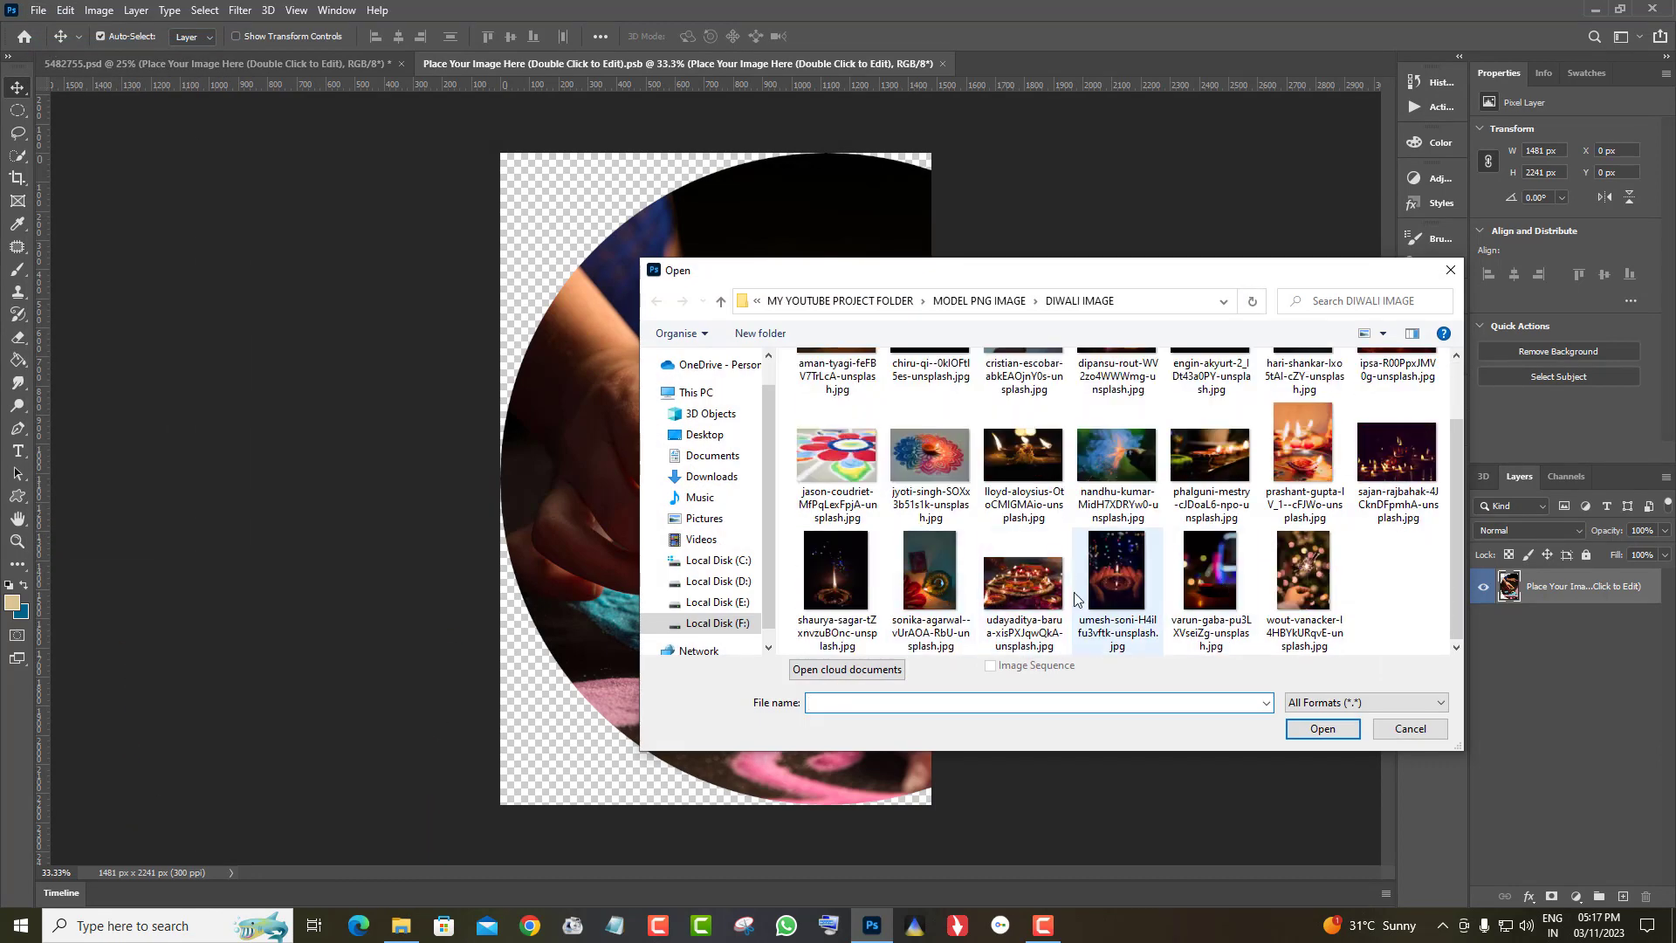
scroll(1301, 576, "up", 1)
left_click(1300, 529)
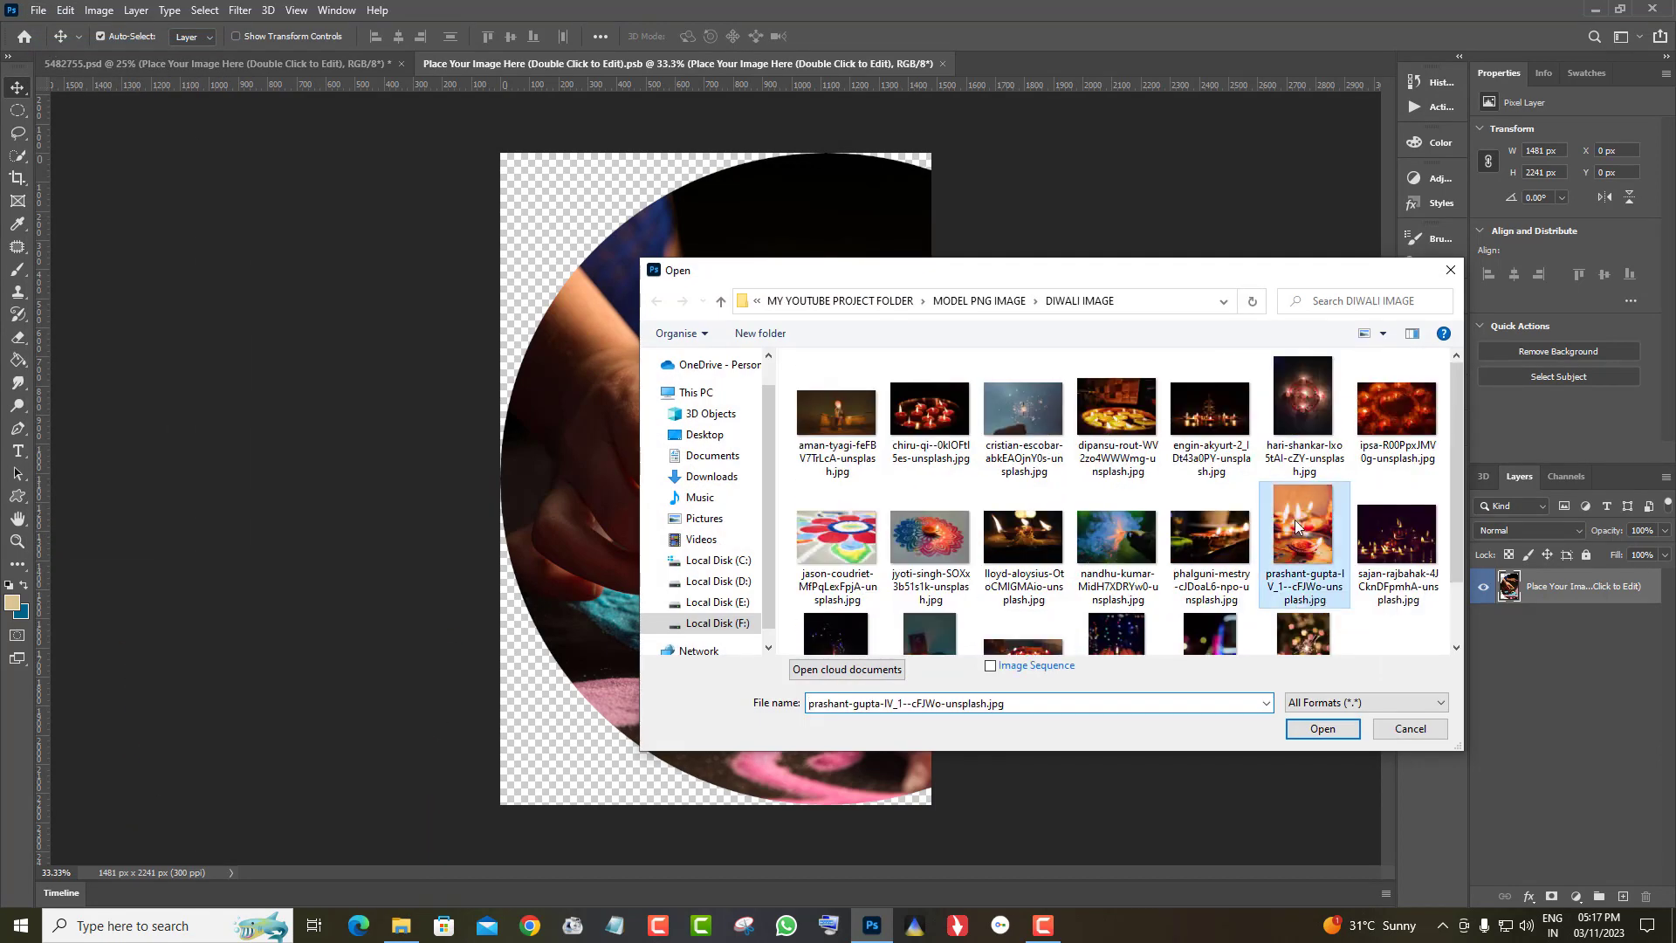
left_click(1340, 730)
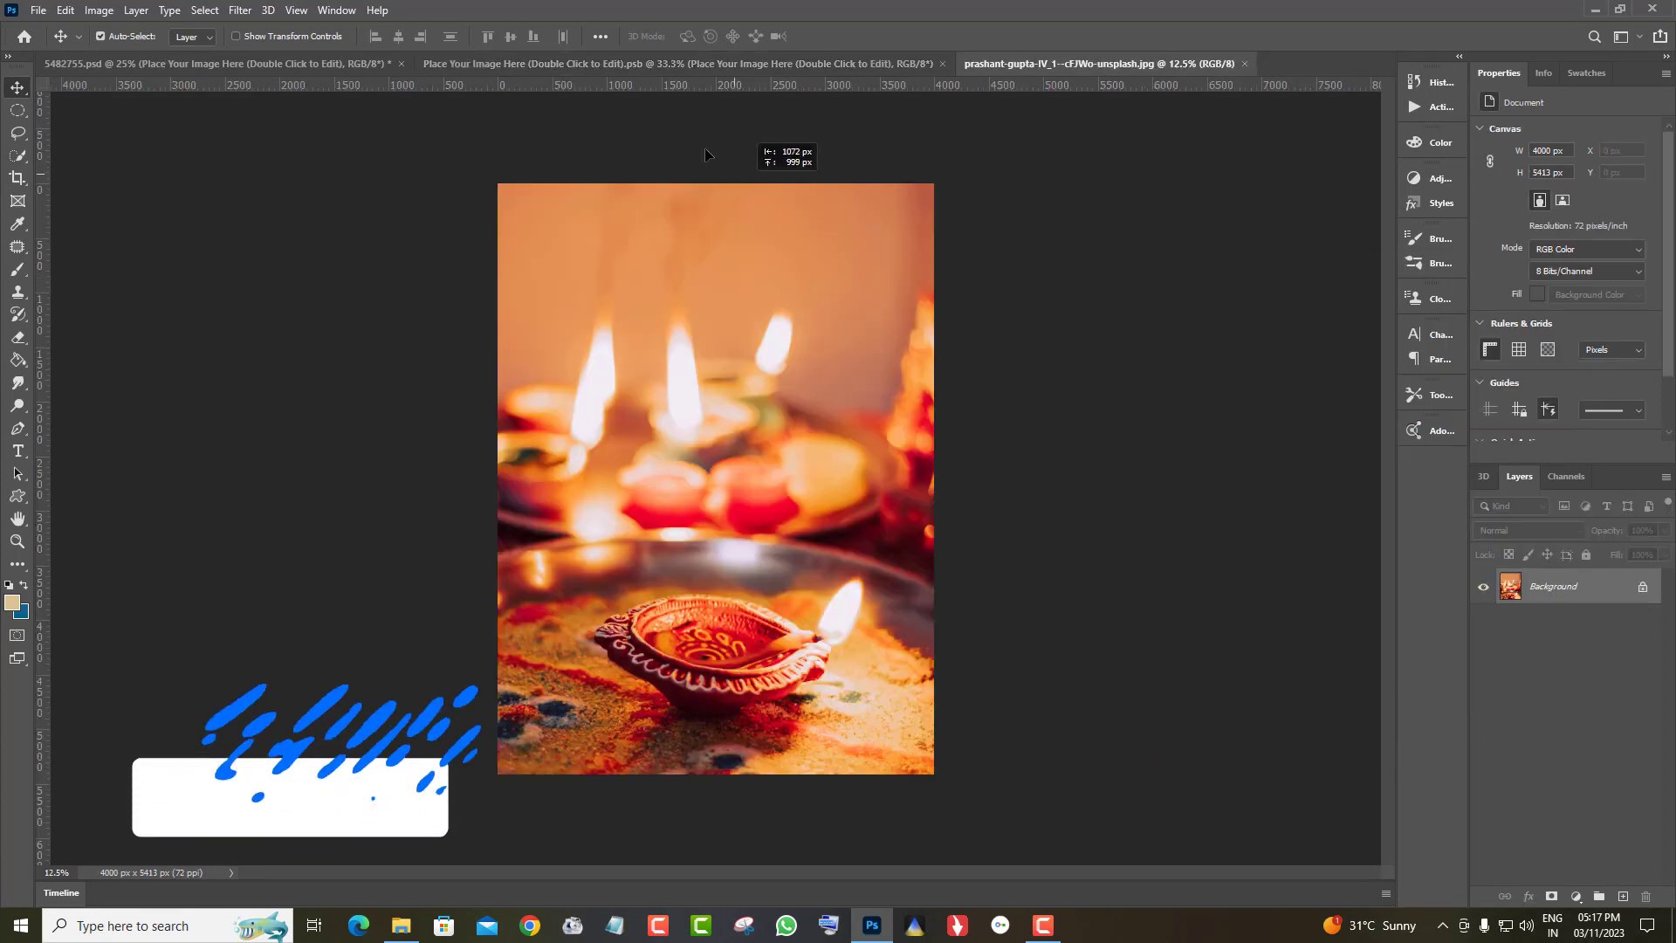
Step: Bring the diya photo into the placeholder document with color conversion, and scale it to 1481 x 2241 px to fill the canvas
left_click(594, 64)
left_click_drag(790, 476, 790, 476)
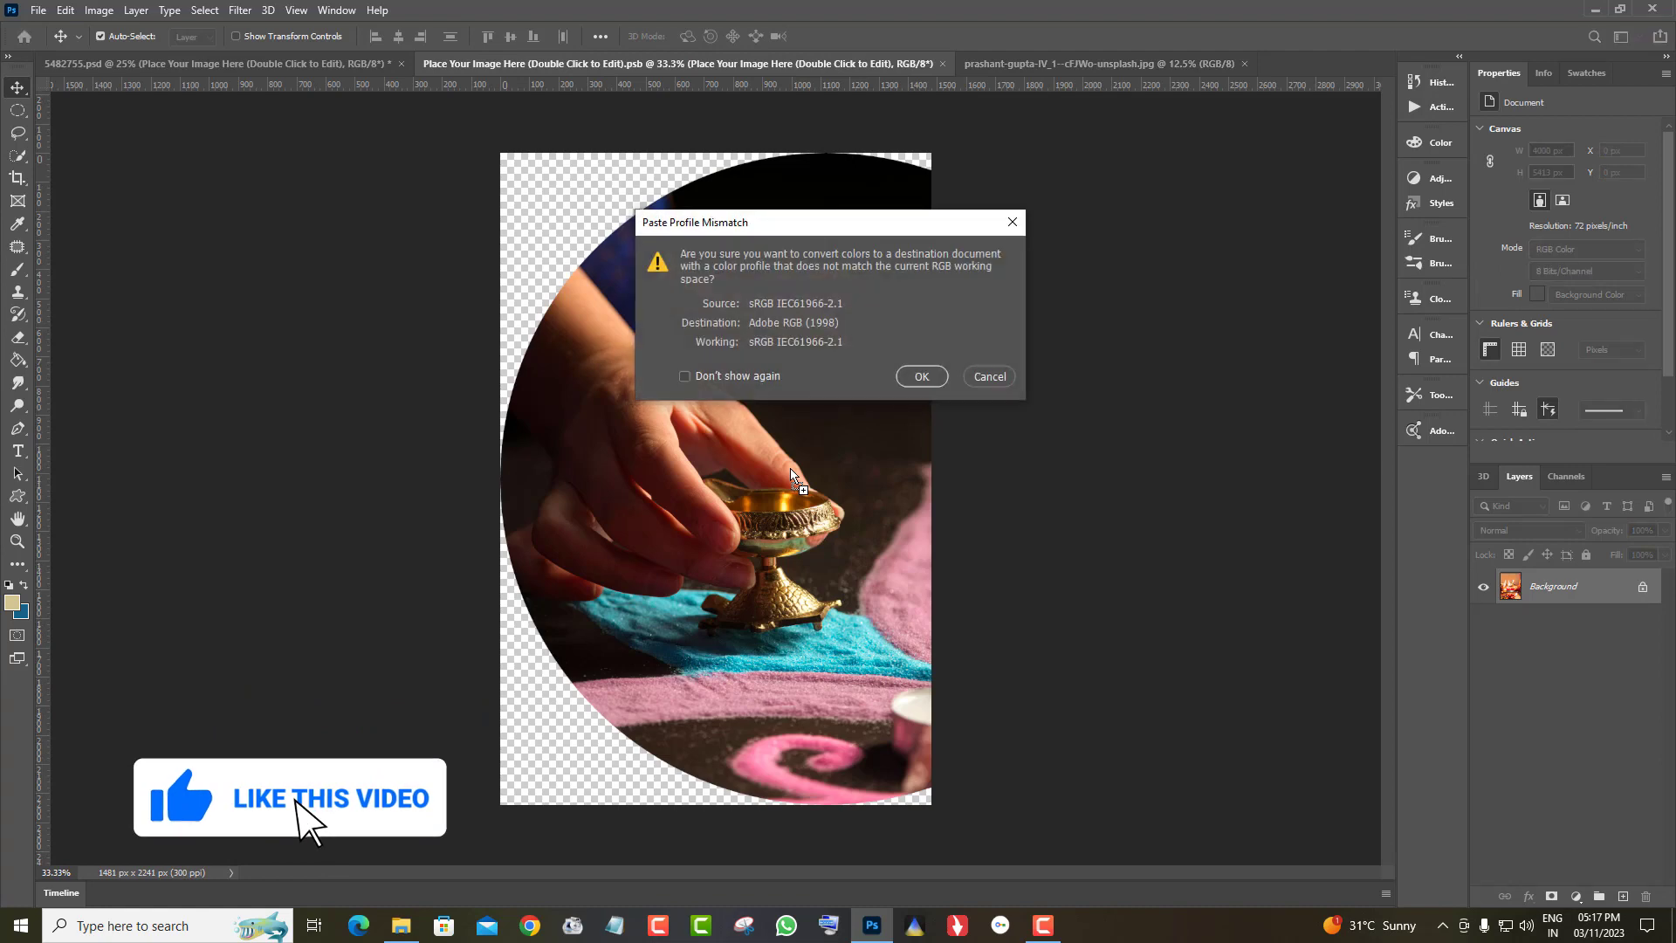
key("Return")
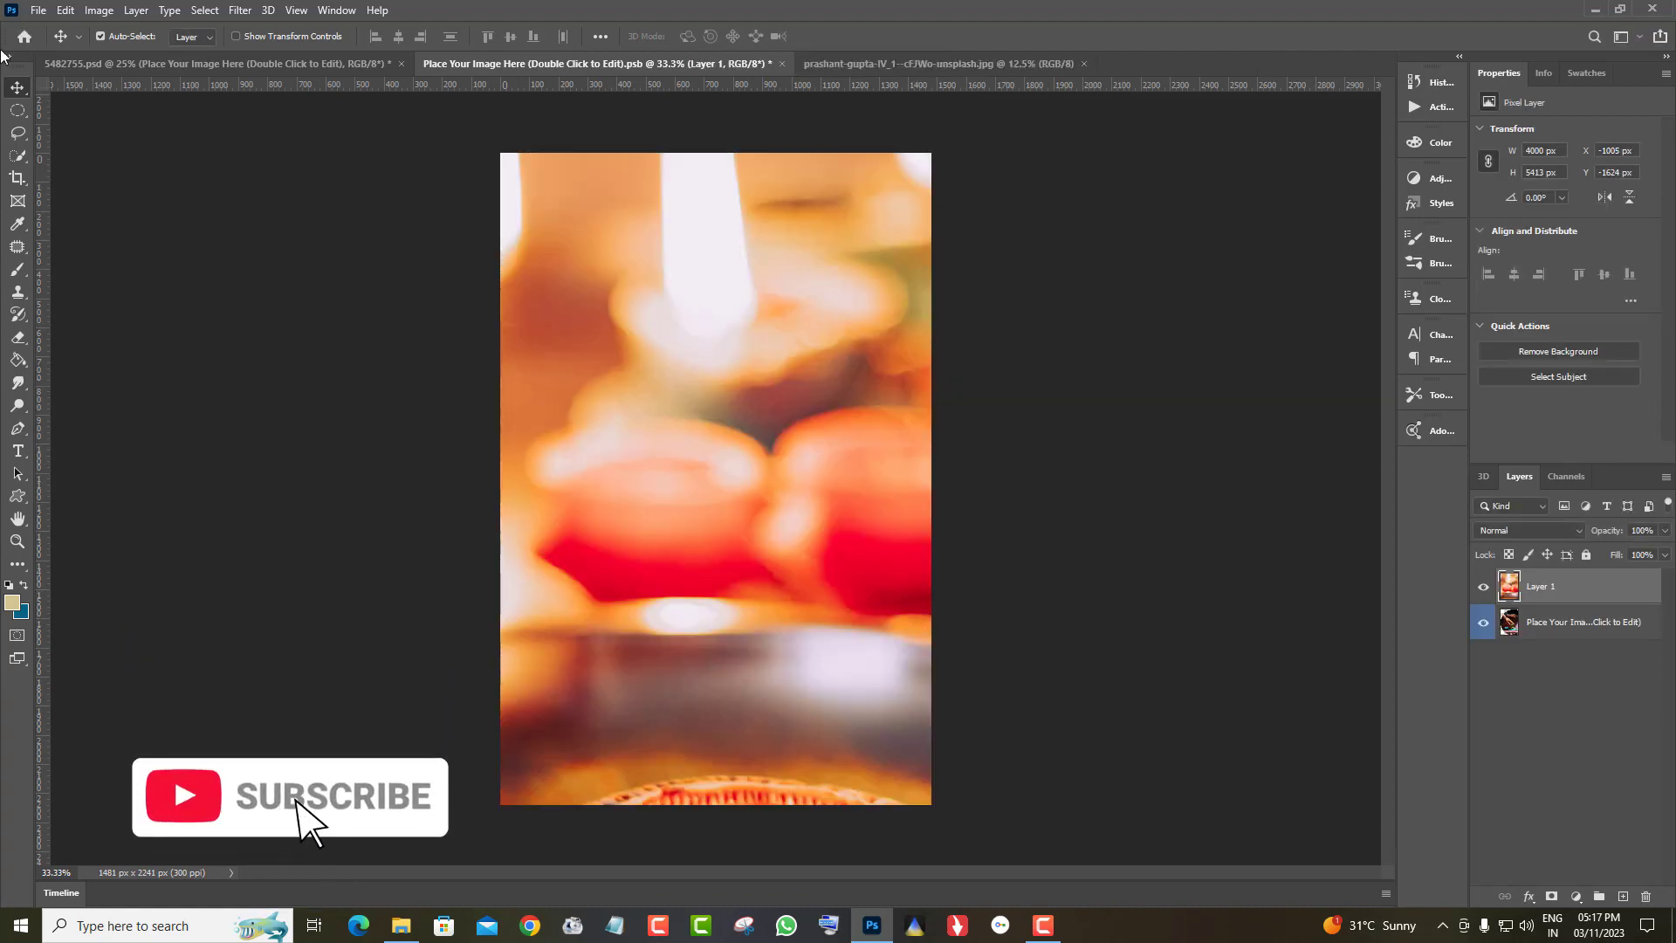
left_click(66, 10)
left_click(120, 395)
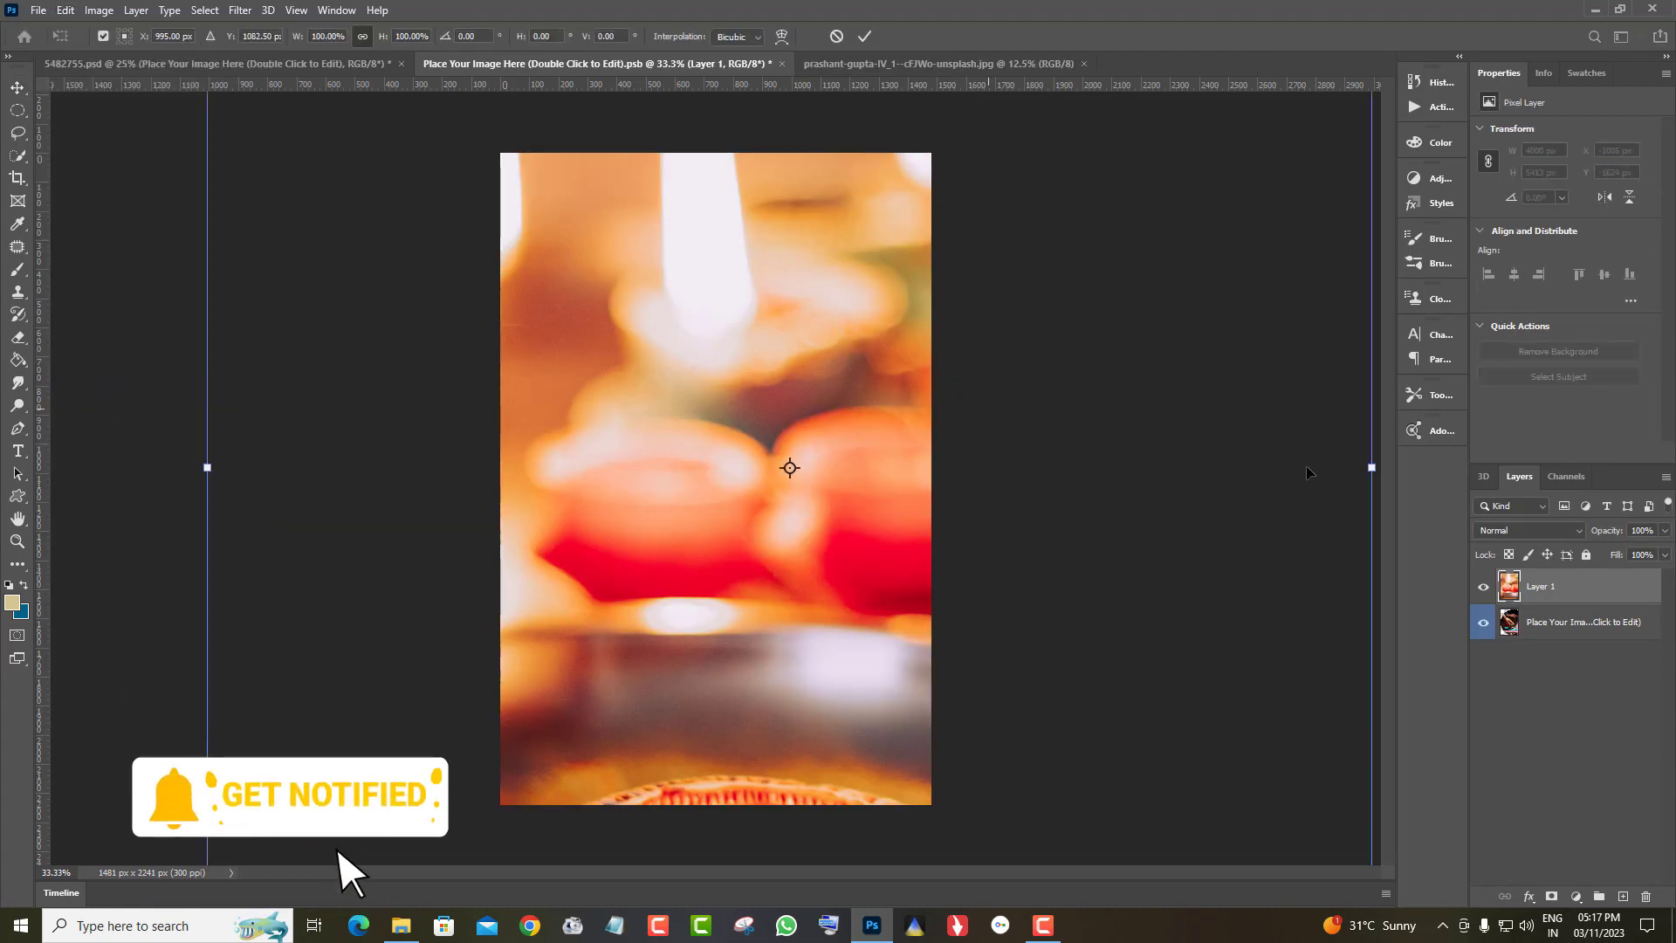
key("Return")
Step: Load the original placeholder image's circular outline as a selection, and invert it with the diya photo layer active
left_click(1587, 629)
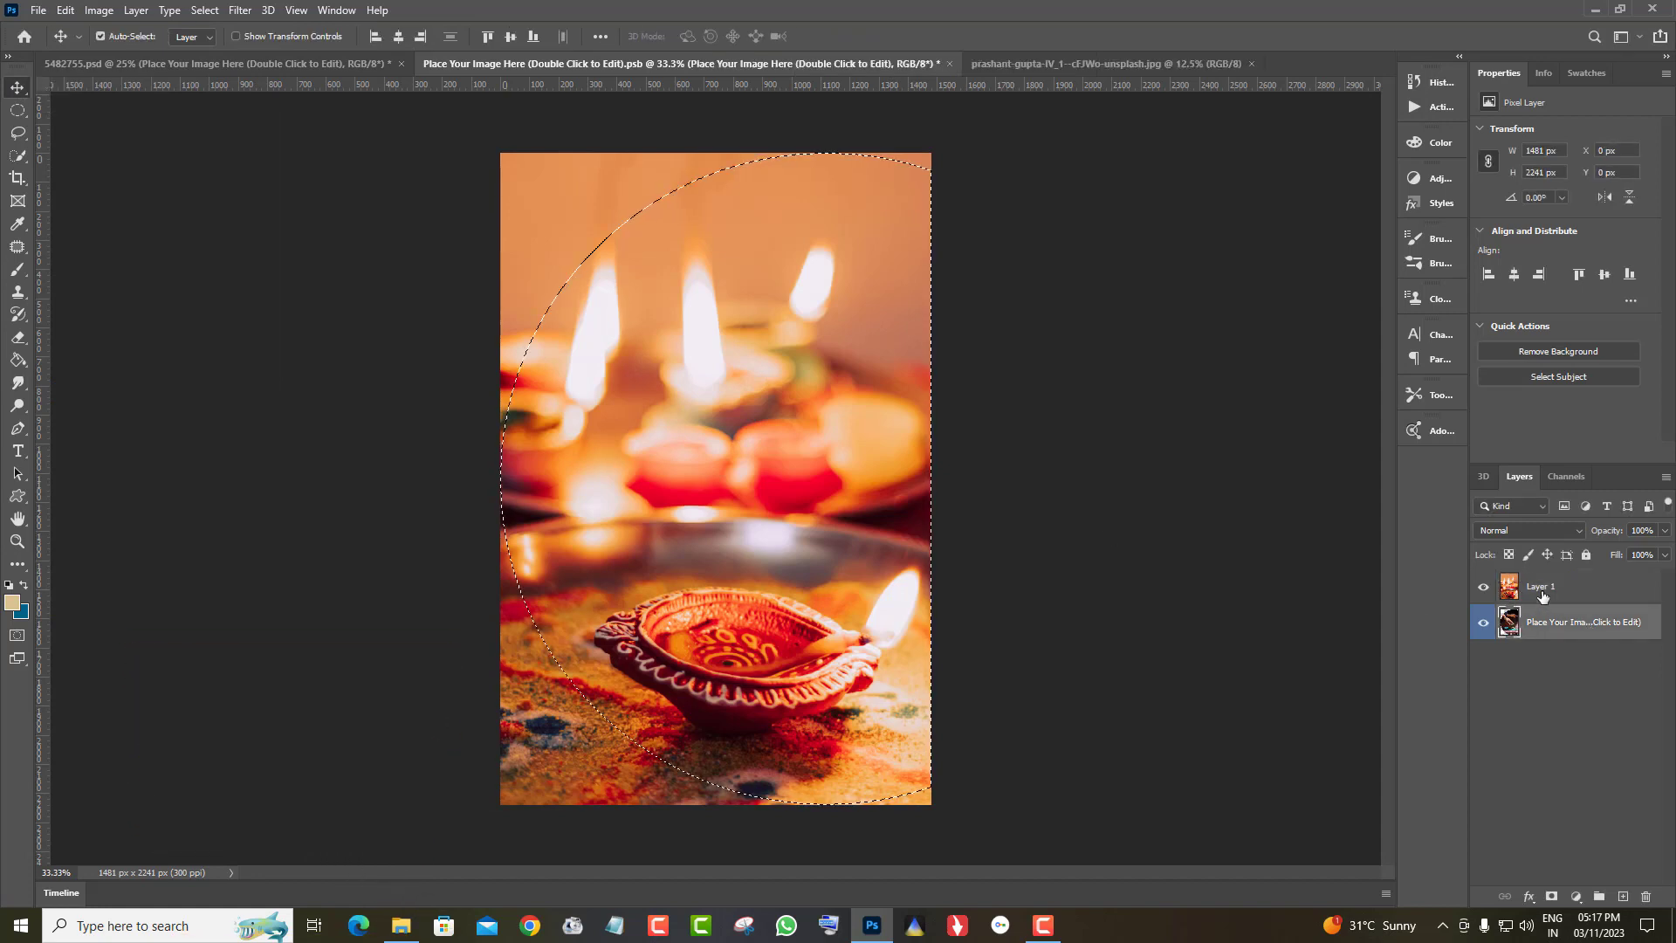
left_click(1562, 594)
key("e")
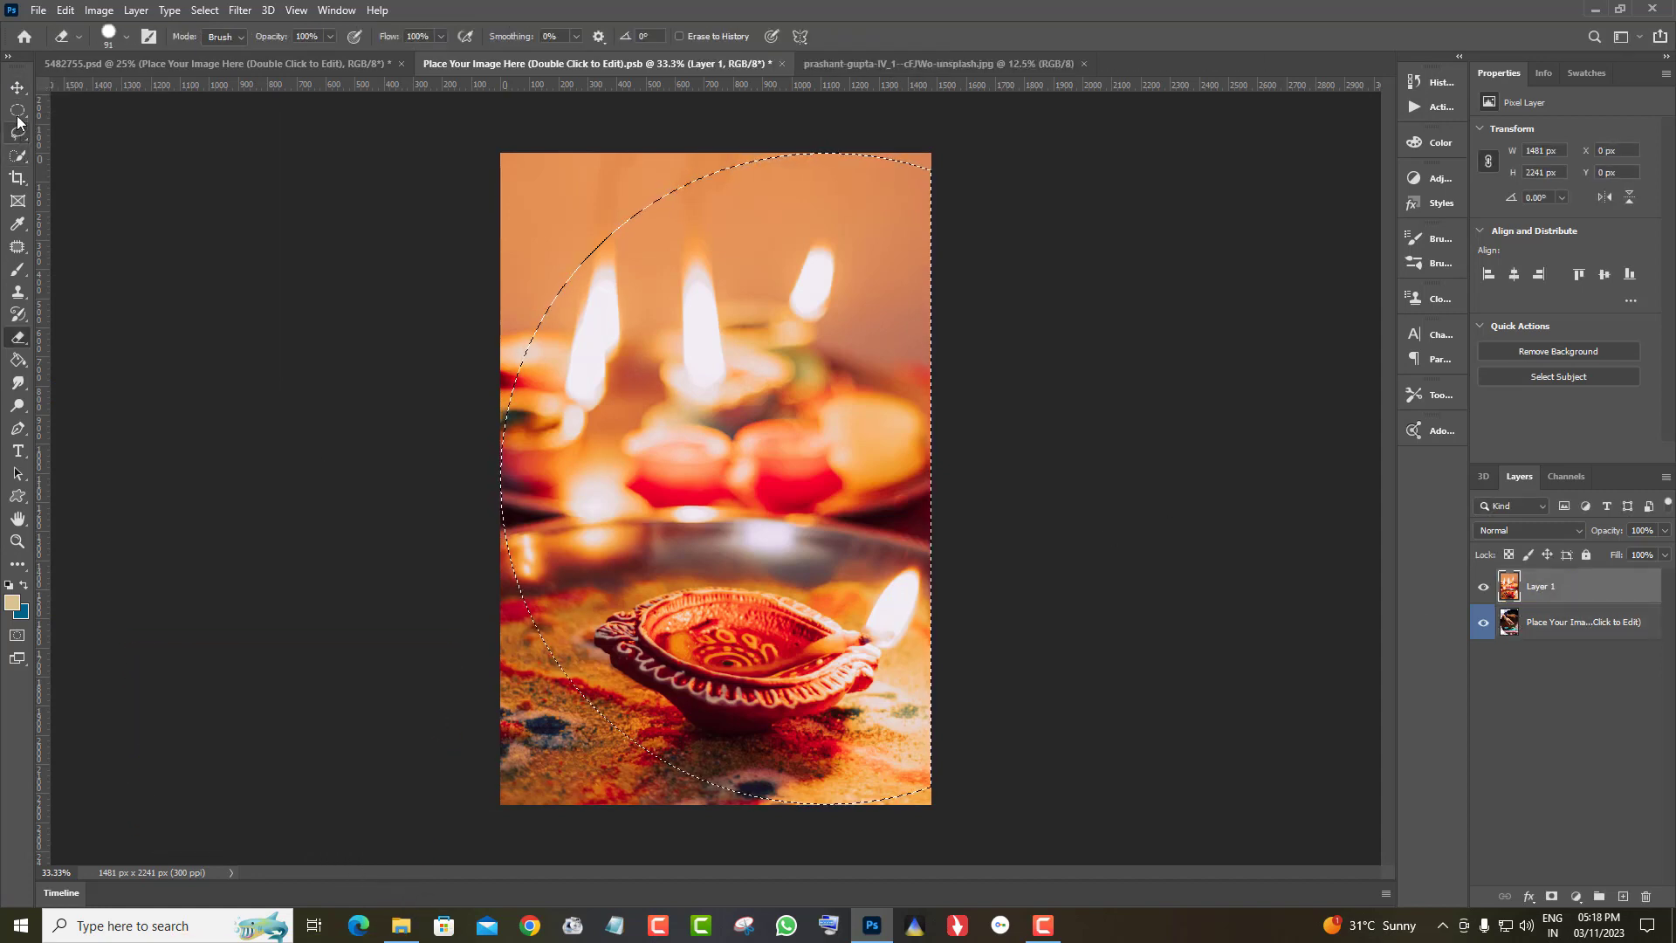
left_click(17, 112)
right_click(703, 262)
left_click(734, 281)
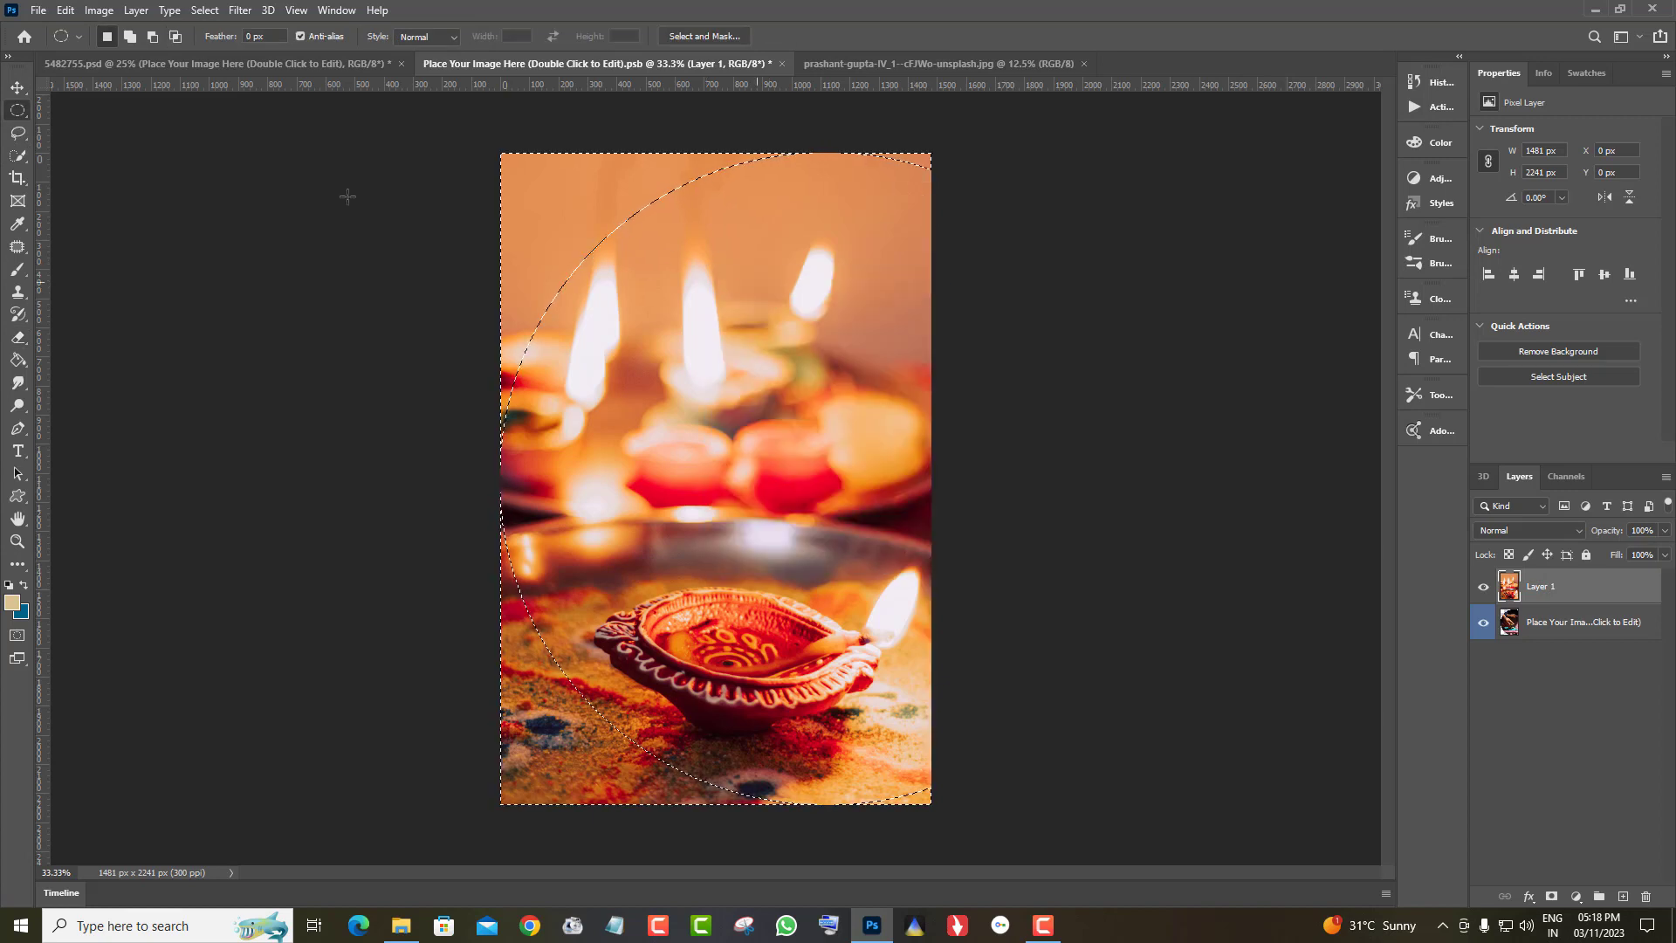
Step: Erase the parts of the diya photo outside the circular outline and clear the selection
key("e")
mouse_move(550, 280)
left_mouse_down()
mouse_move(672, 175)
mouse_move(449, 480)
mouse_move(489, 594)
mouse_move(611, 733)
mouse_move(1046, 805)
left_mouse_up()
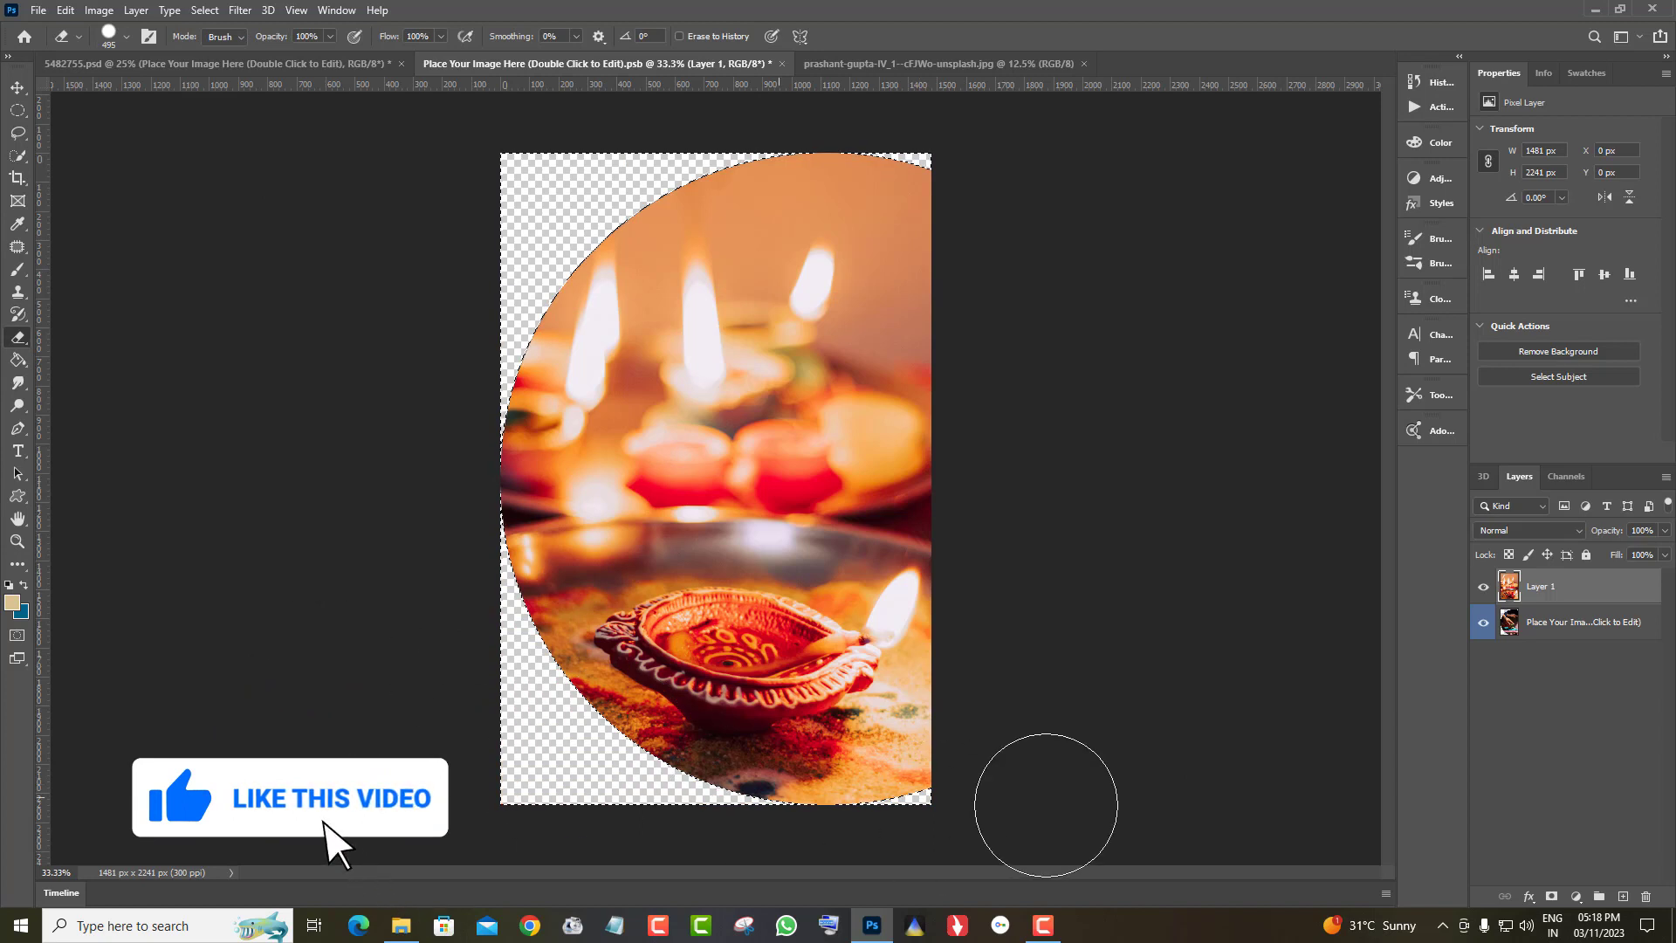
key("v")
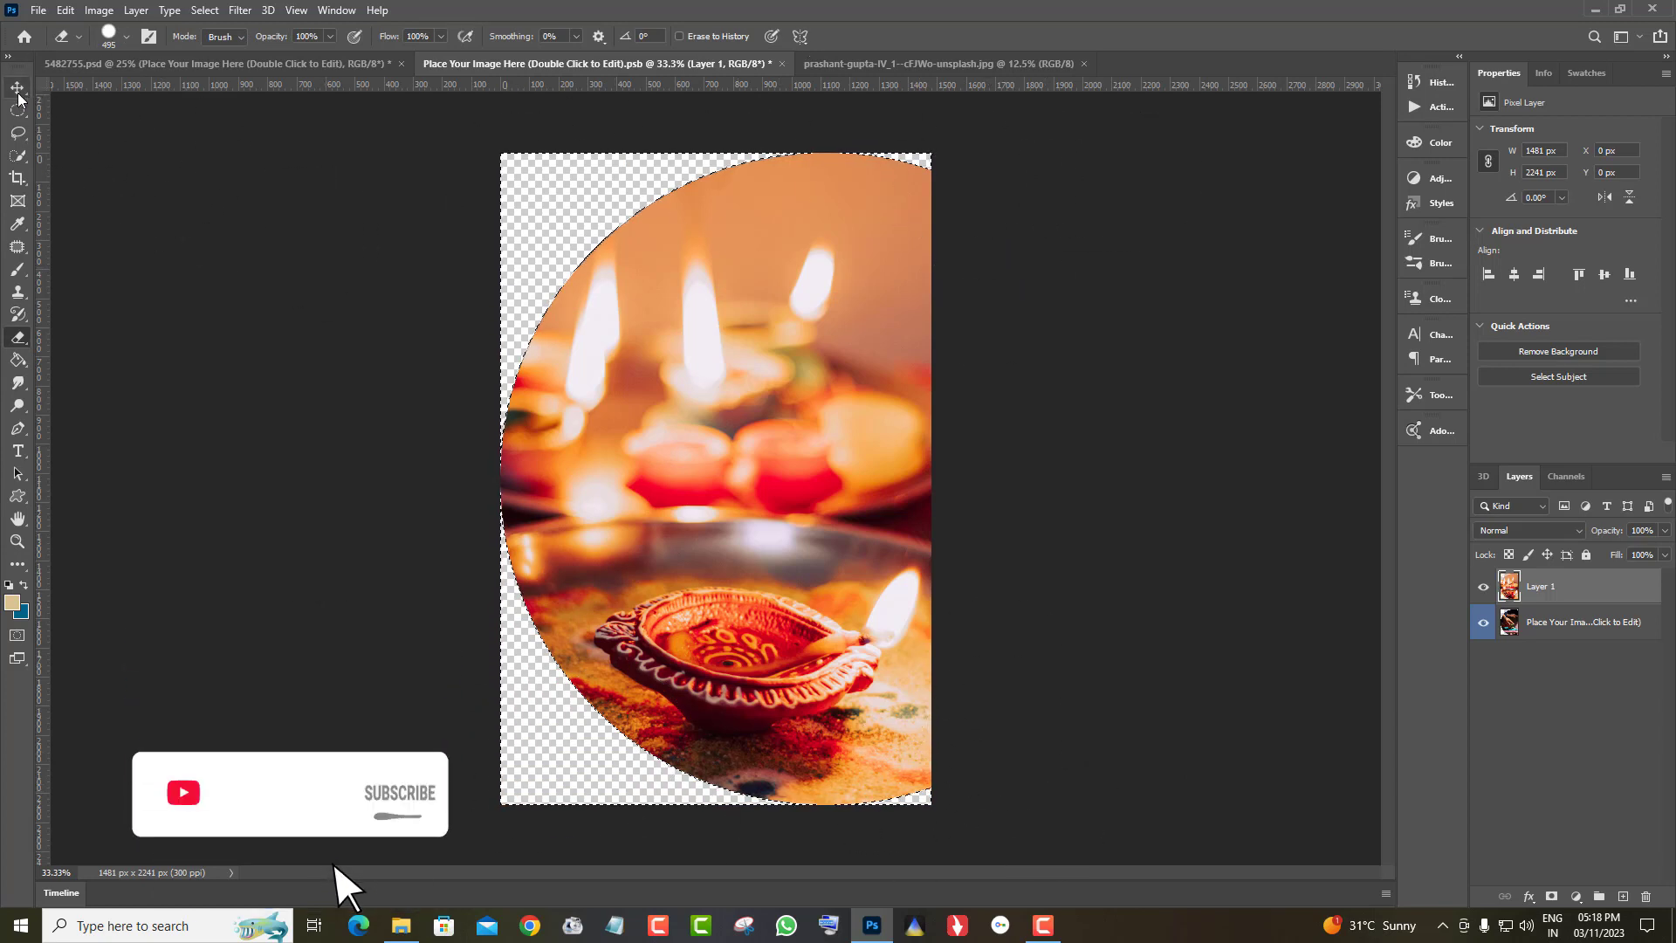
left_click(204, 10)
left_click(217, 34)
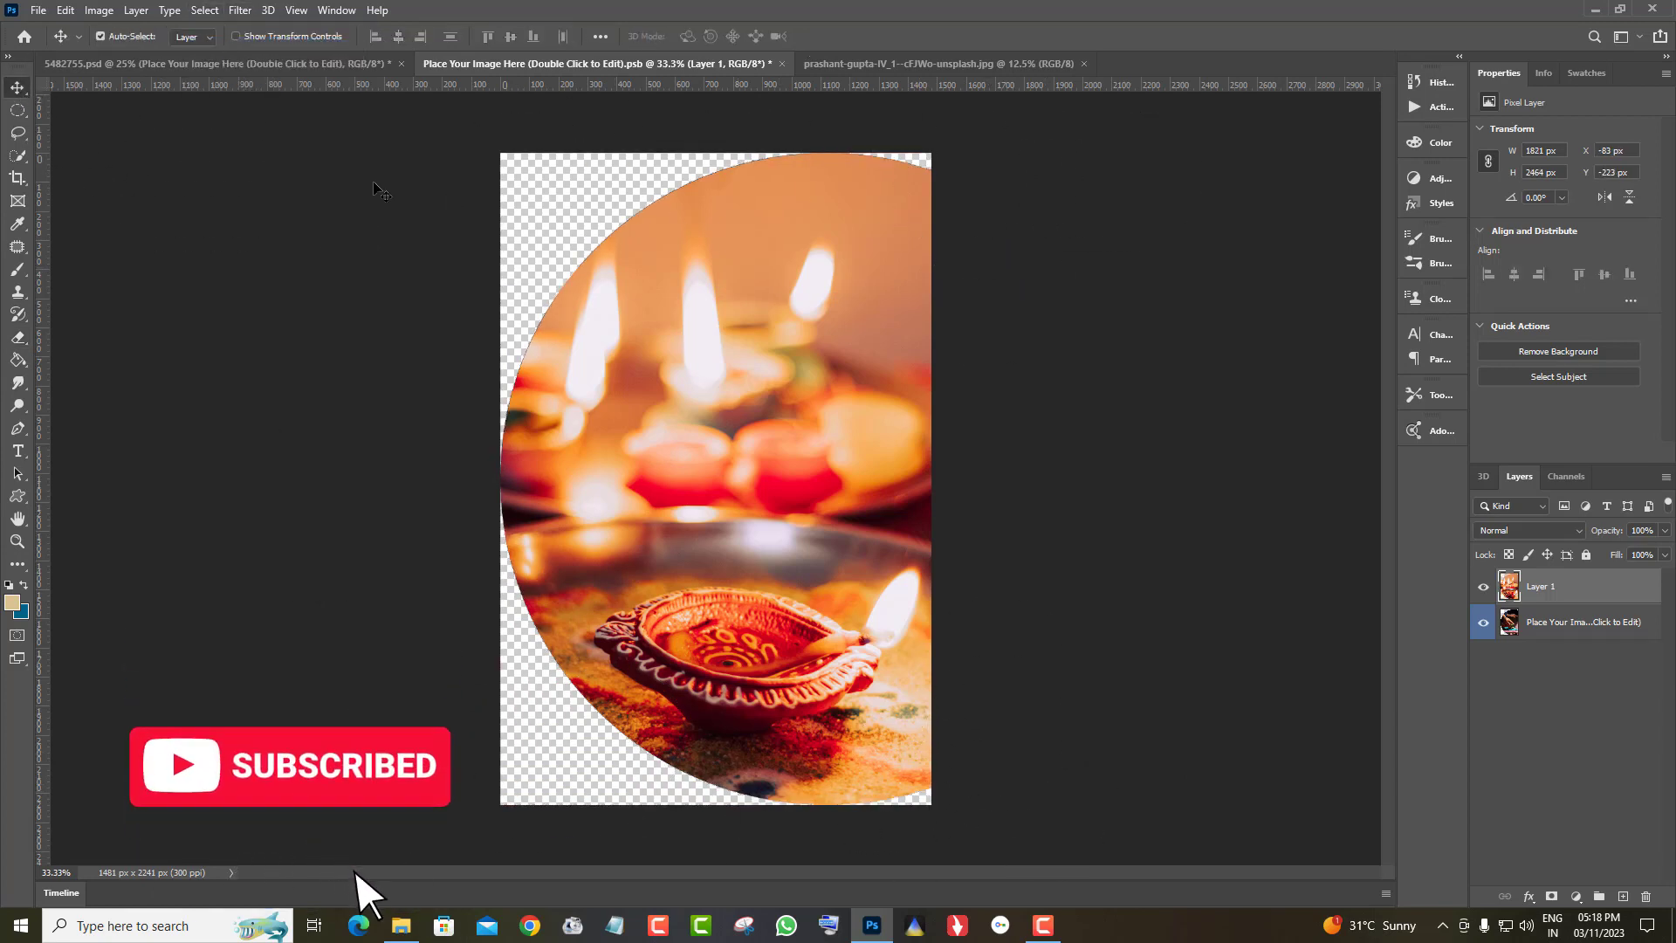
Step: Hide the original placeholder image layer and close both the source photo and the placeholder document, saving the placeholder's changes to the poster
left_click(1483, 622)
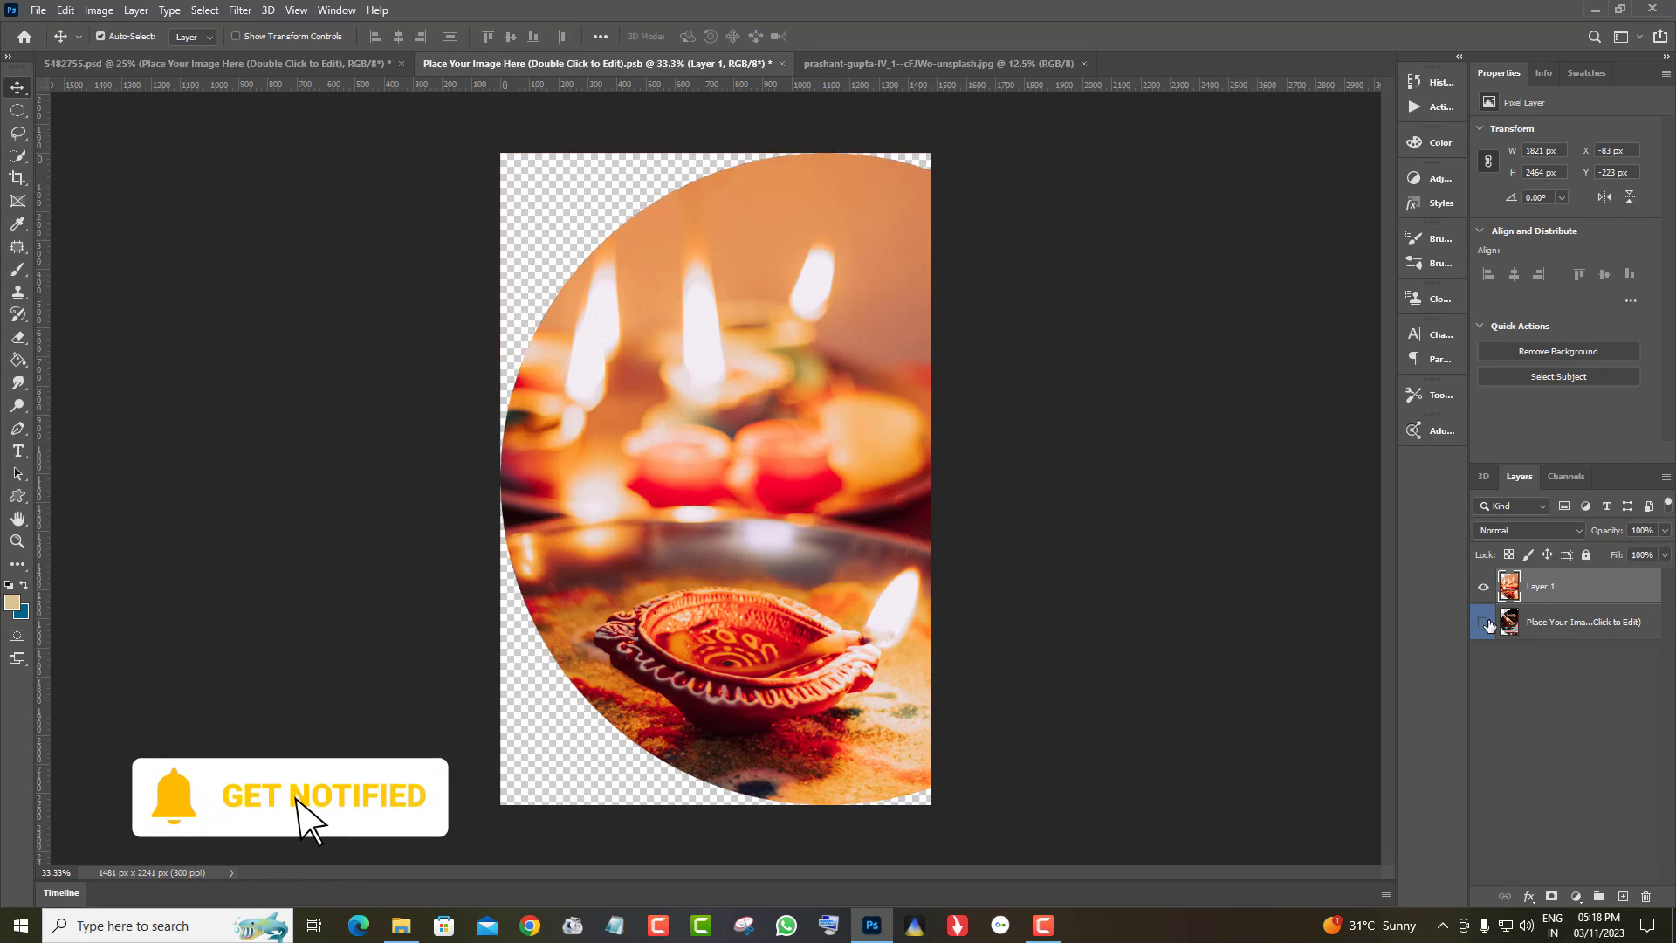
left_click(1084, 65)
left_click(783, 64)
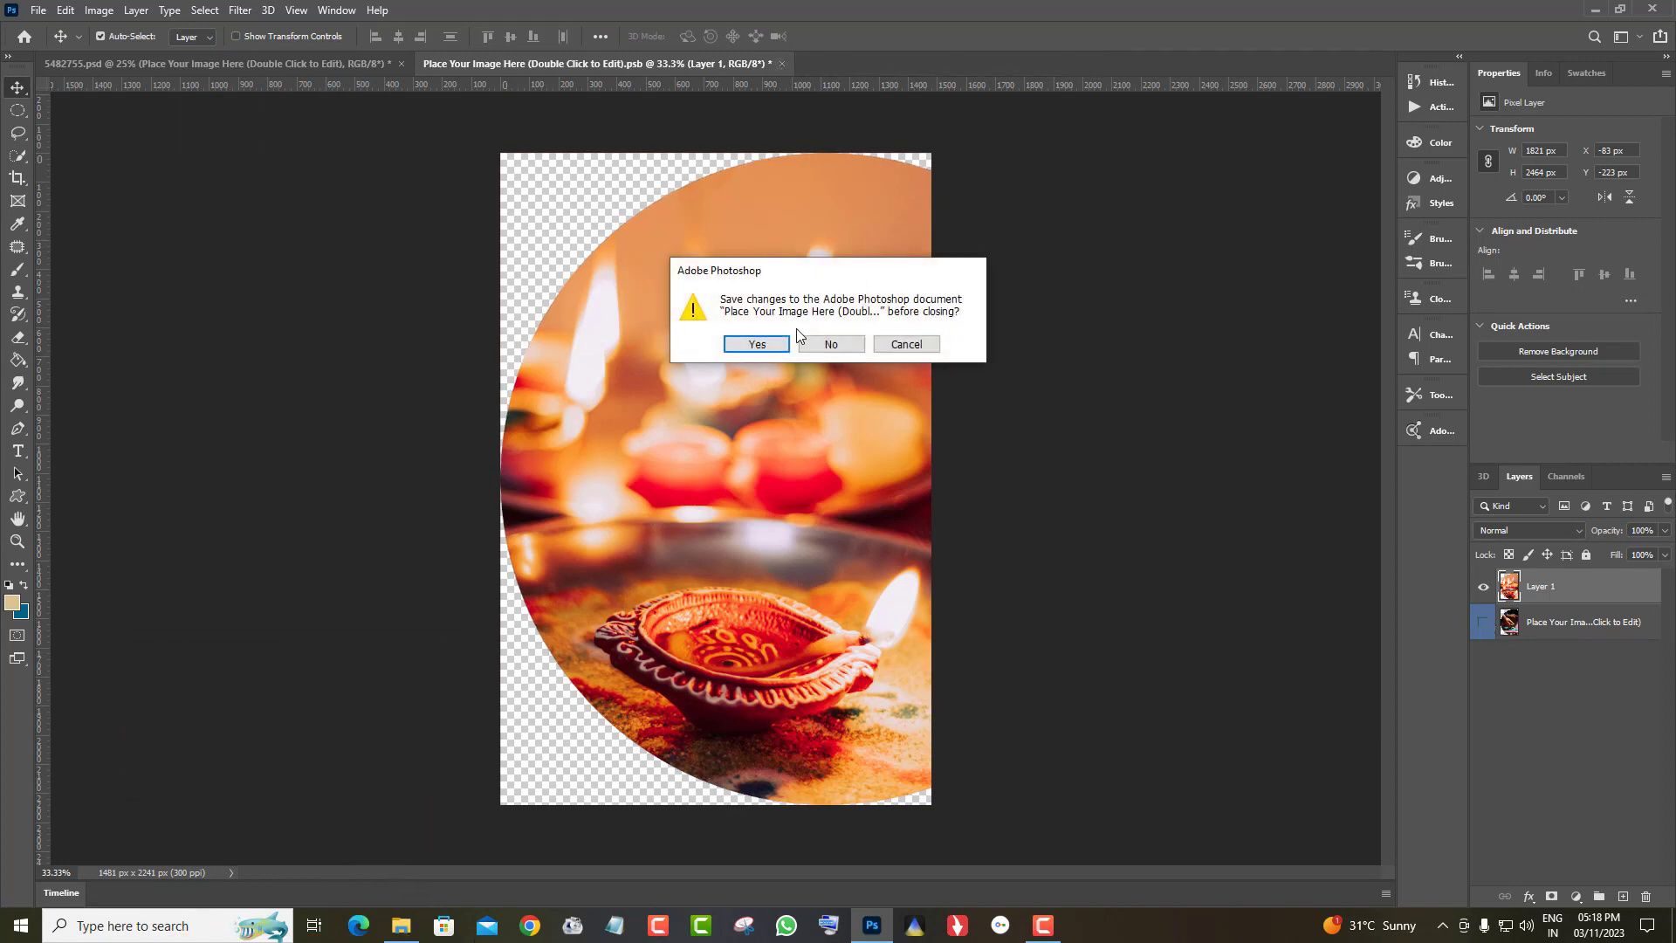
left_click(758, 349)
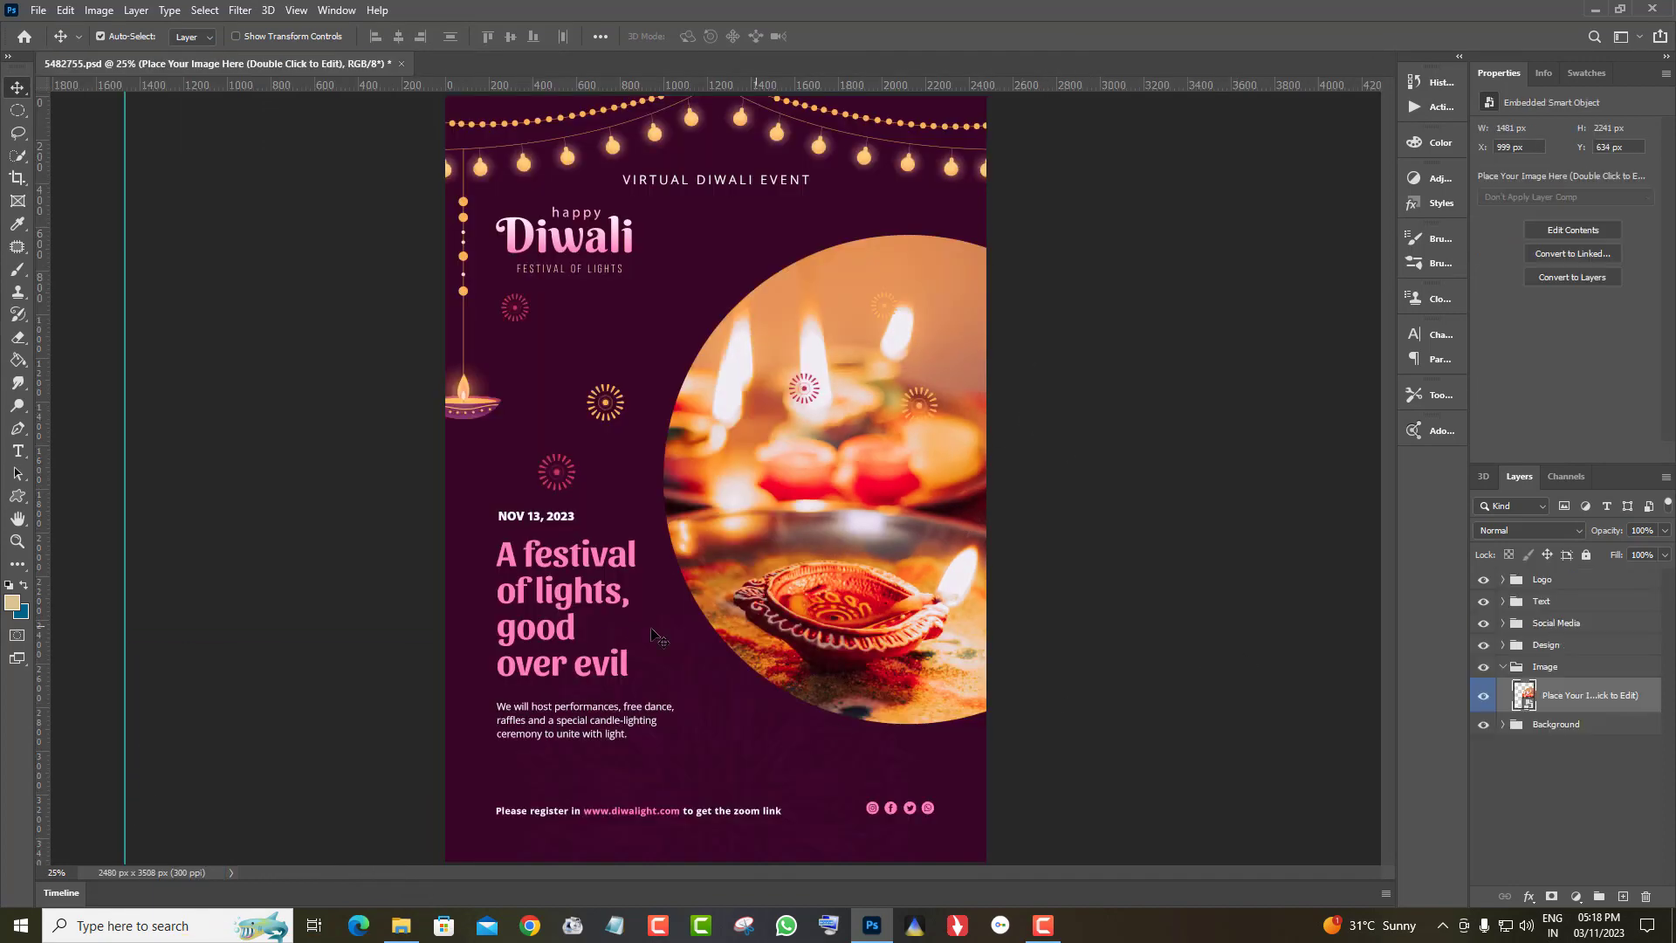